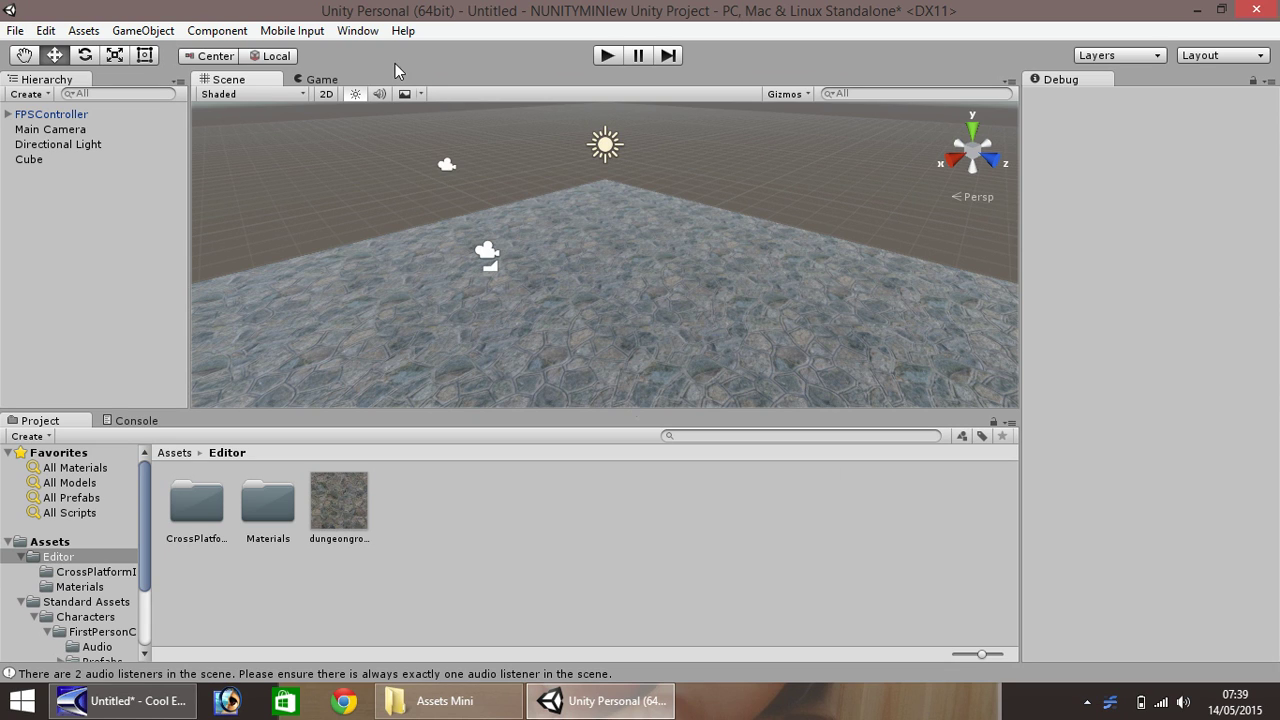
Add a Particle System from the GameObject menu, select it, and zoom the Scene view in on it
click(165, 32)
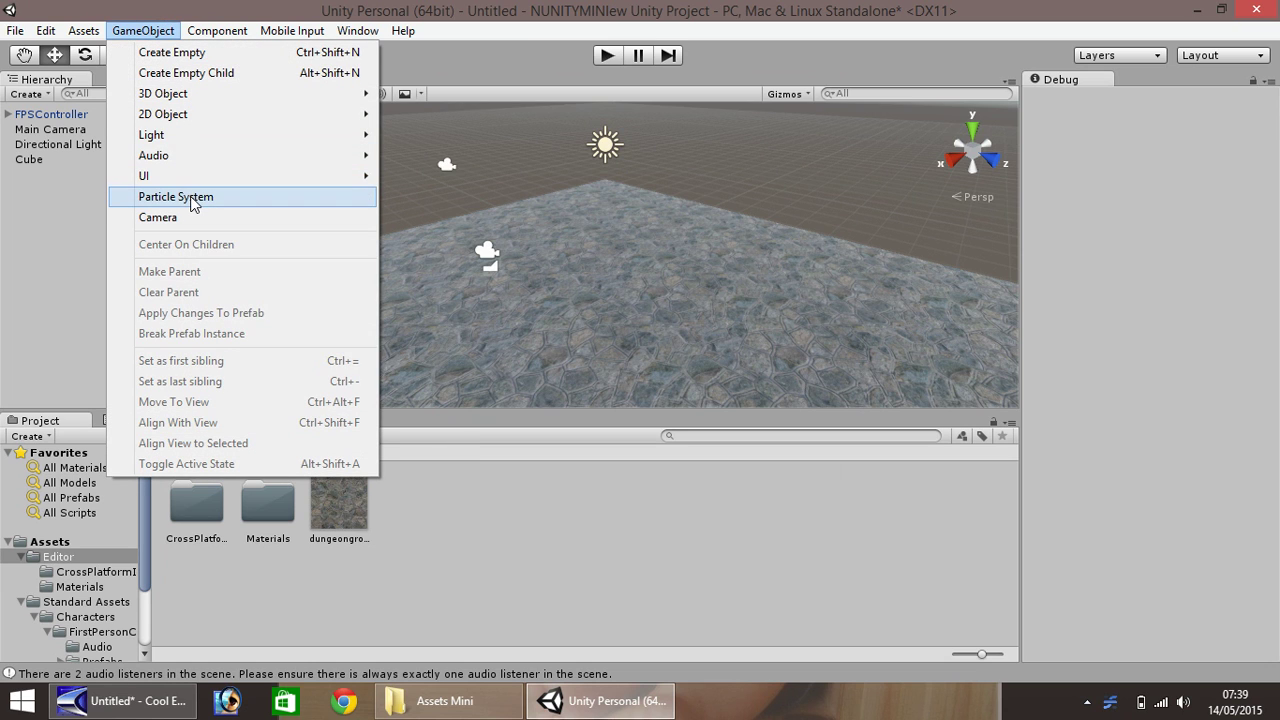
click(192, 198)
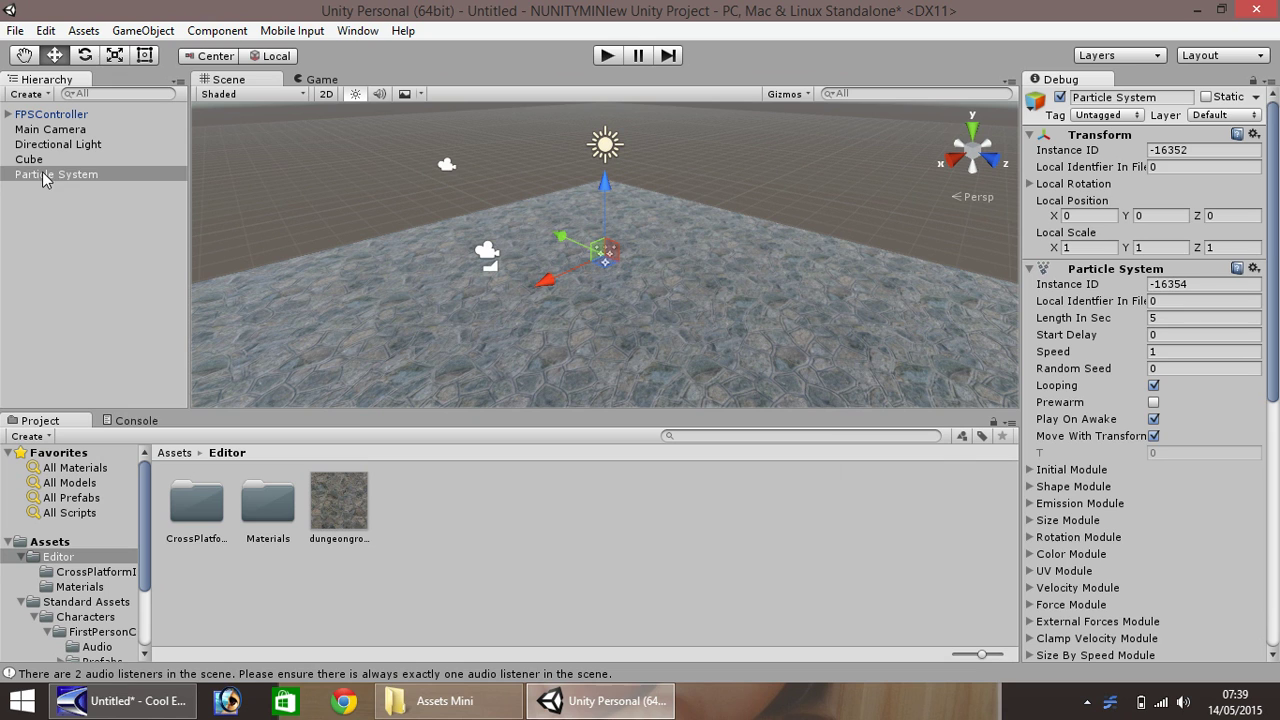
click(79, 178)
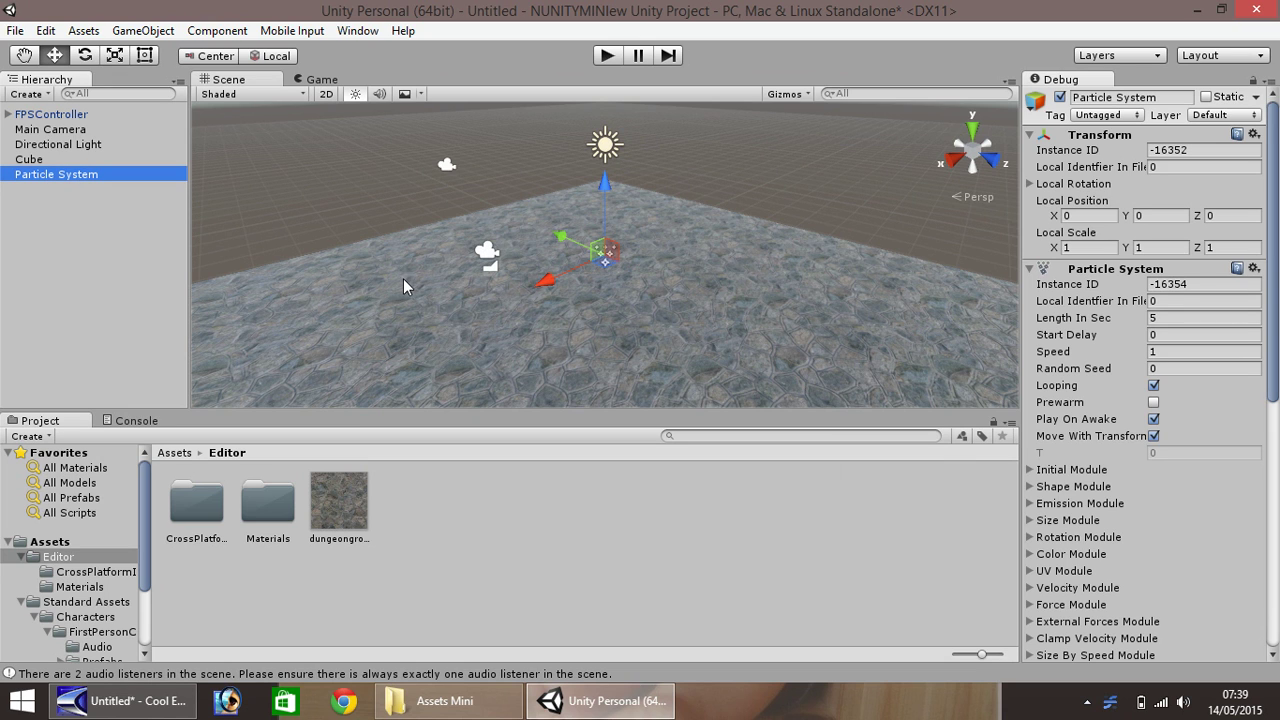
scroll(627, 273, up, 4)
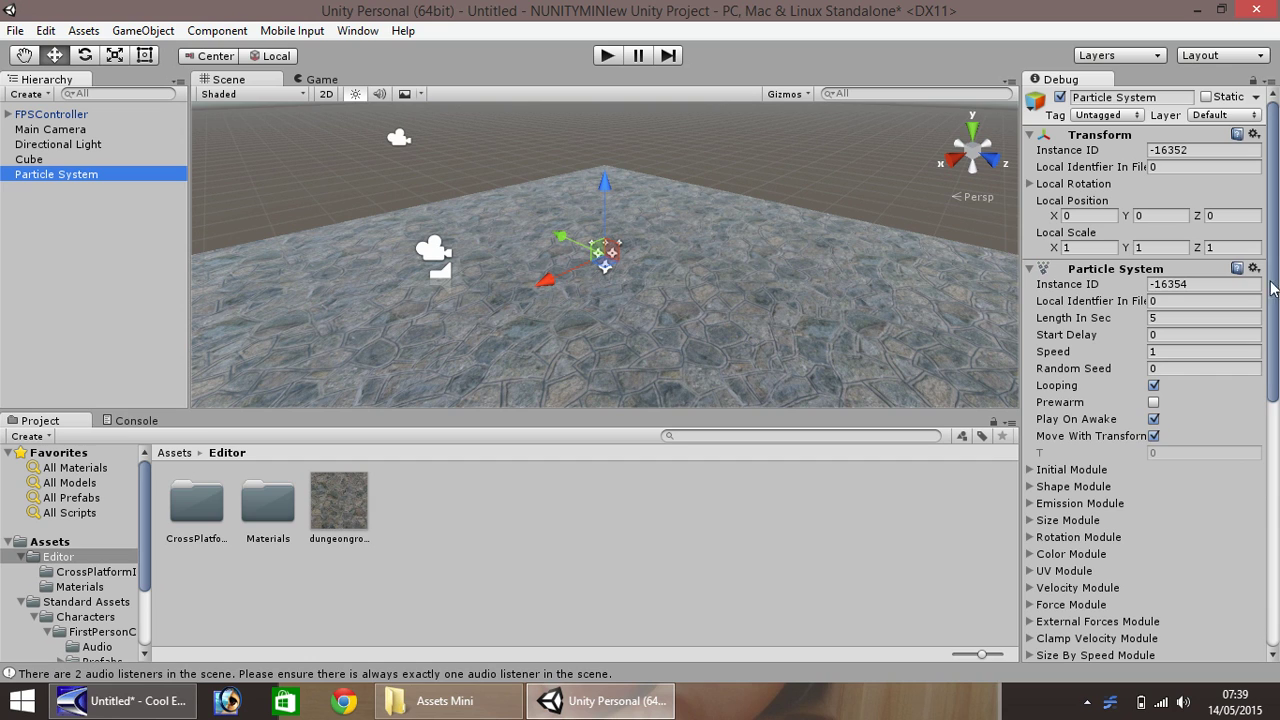
click(1268, 80)
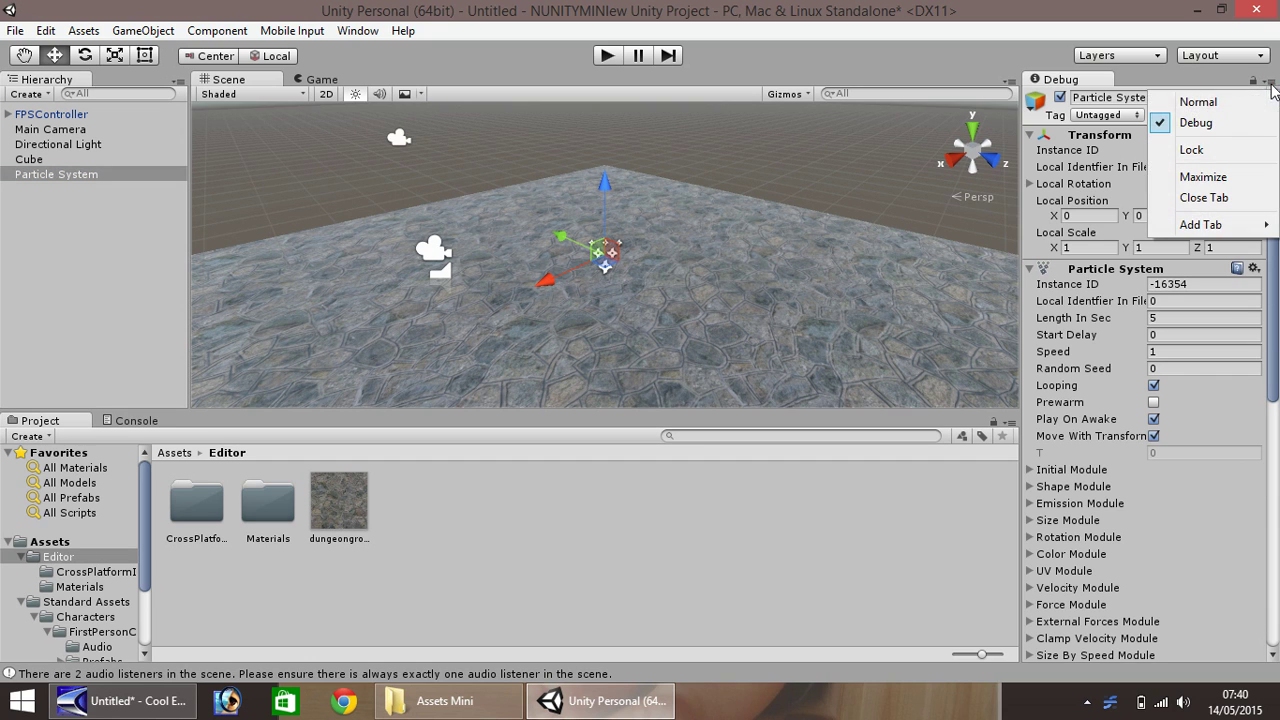
Switch the Inspector to Normal mode and toggle Looping off and back on
click(1185, 101)
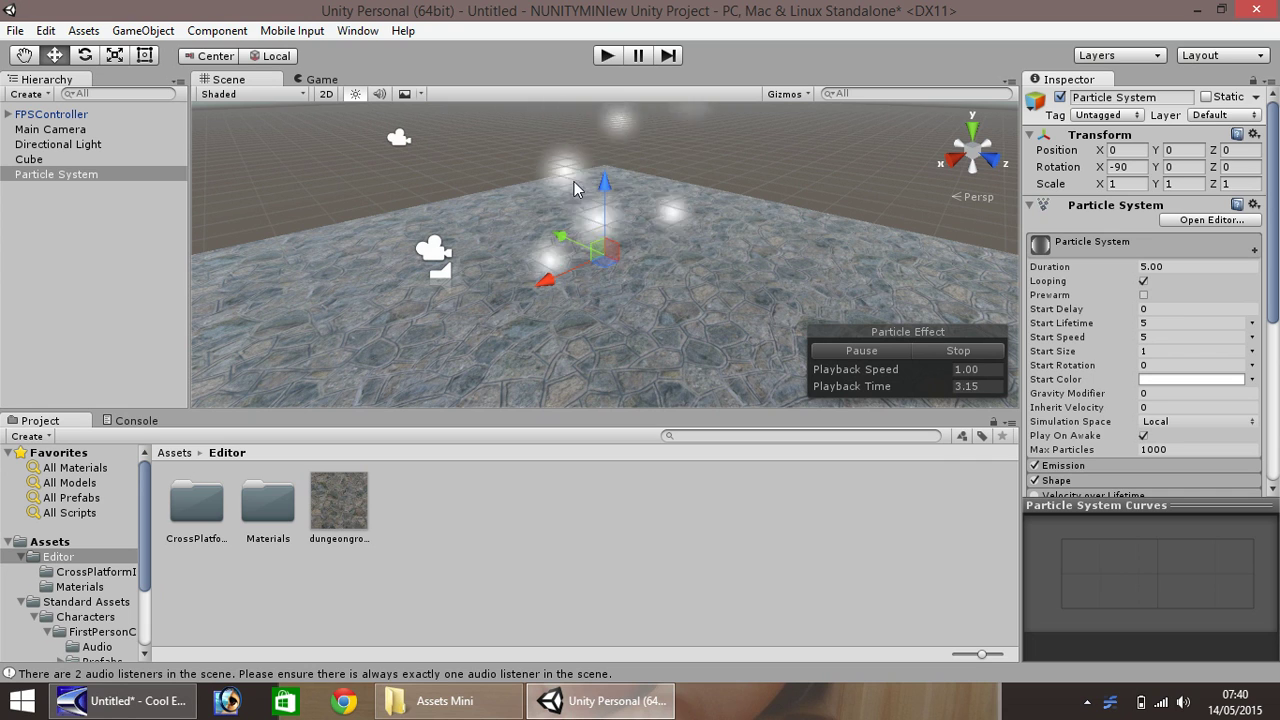
click(1144, 282)
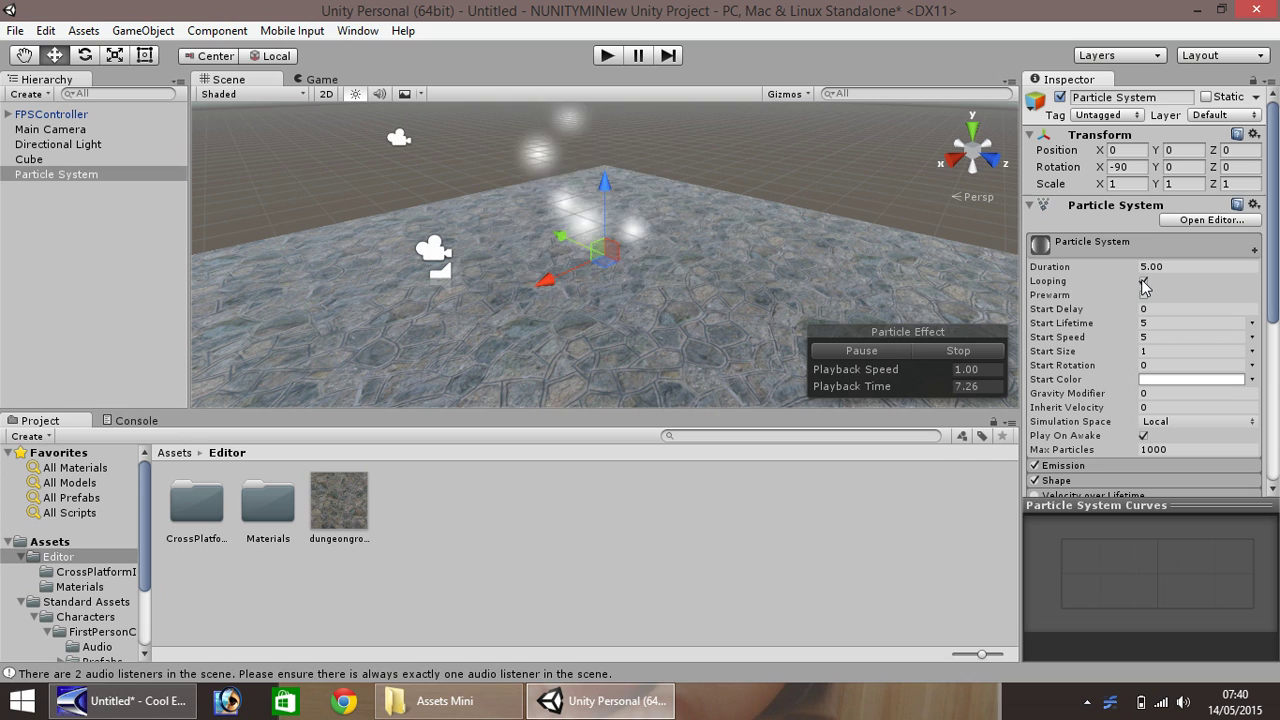
click(1144, 282)
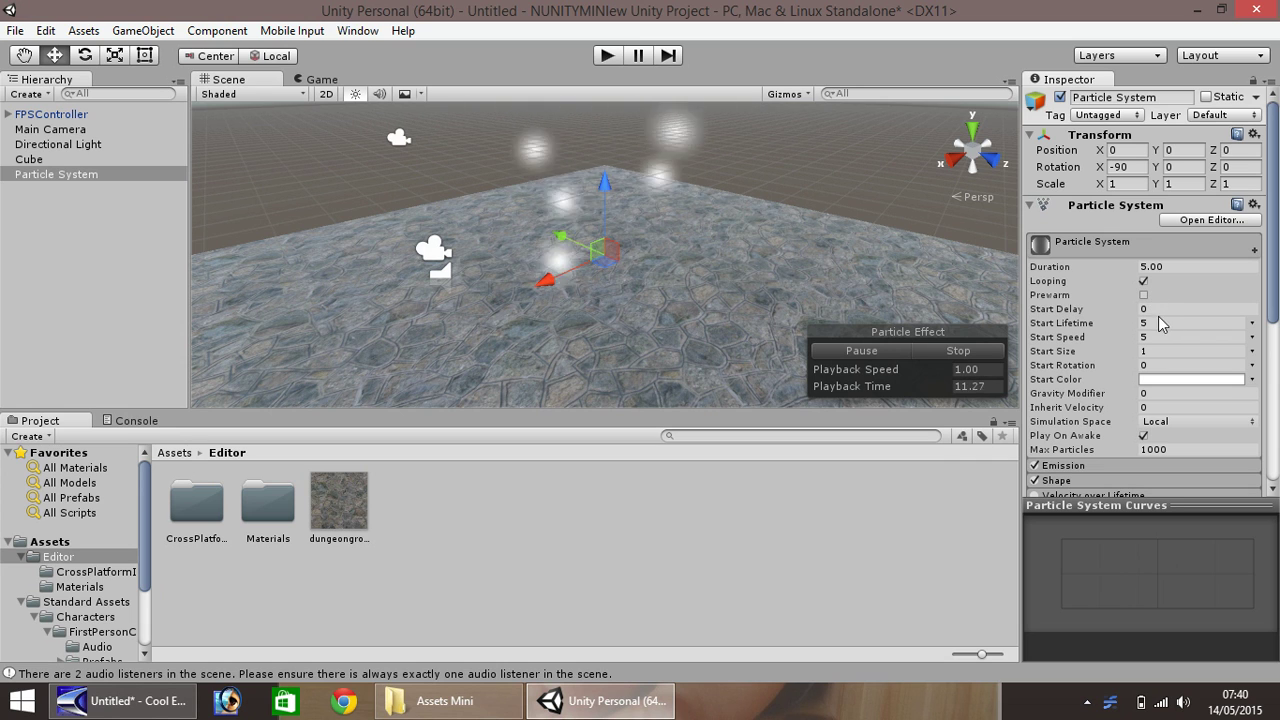
Set the particles' Start Speed to 1 and Start Rotation to 60
click(1145, 323)
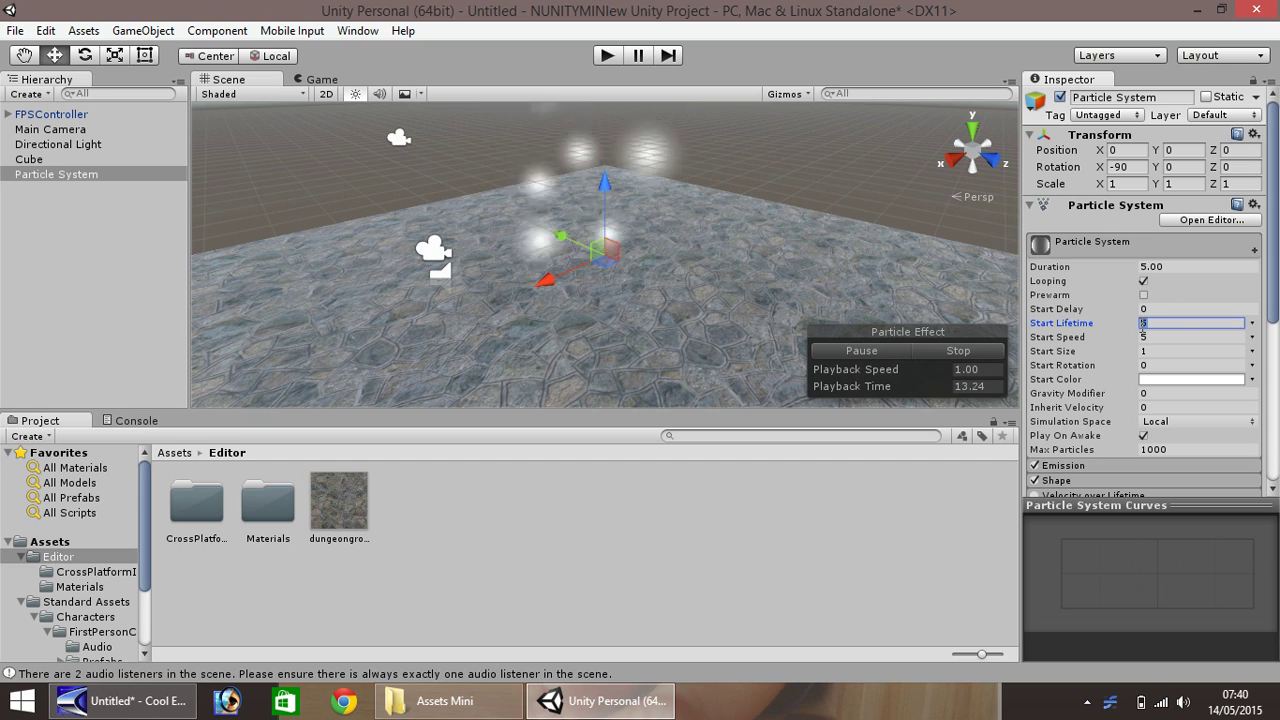
click(1160, 337)
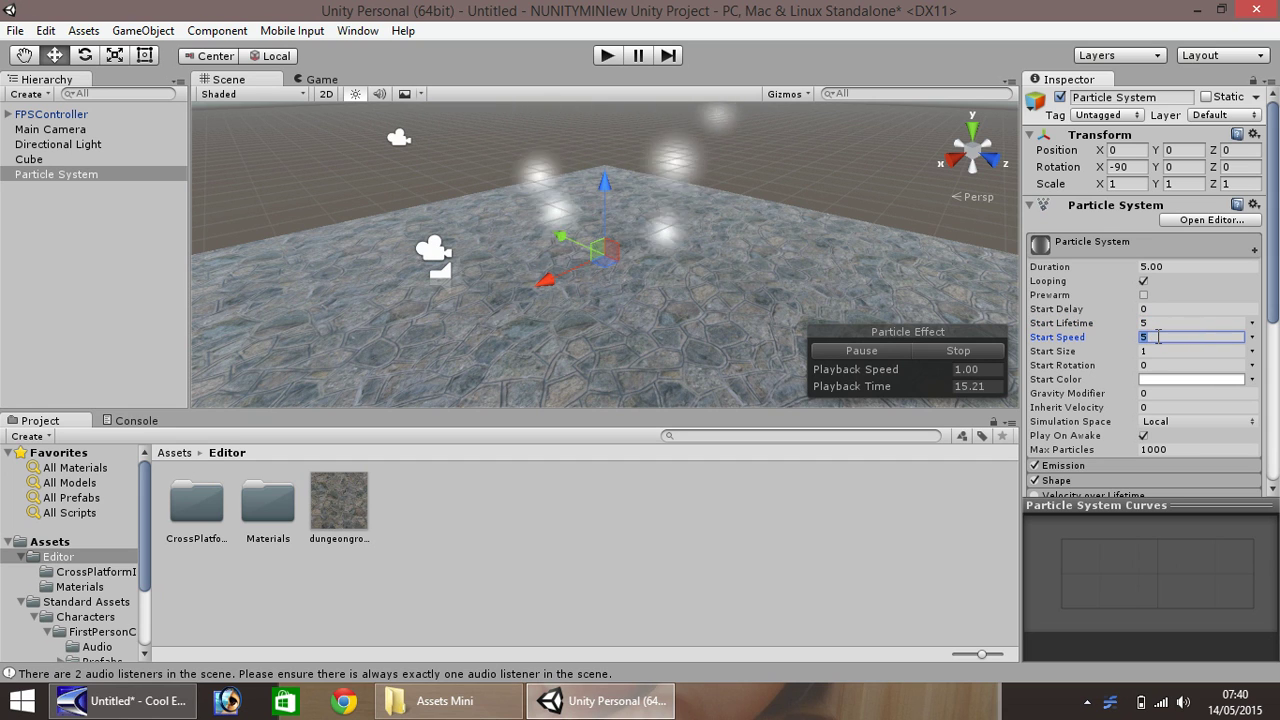
text(1)
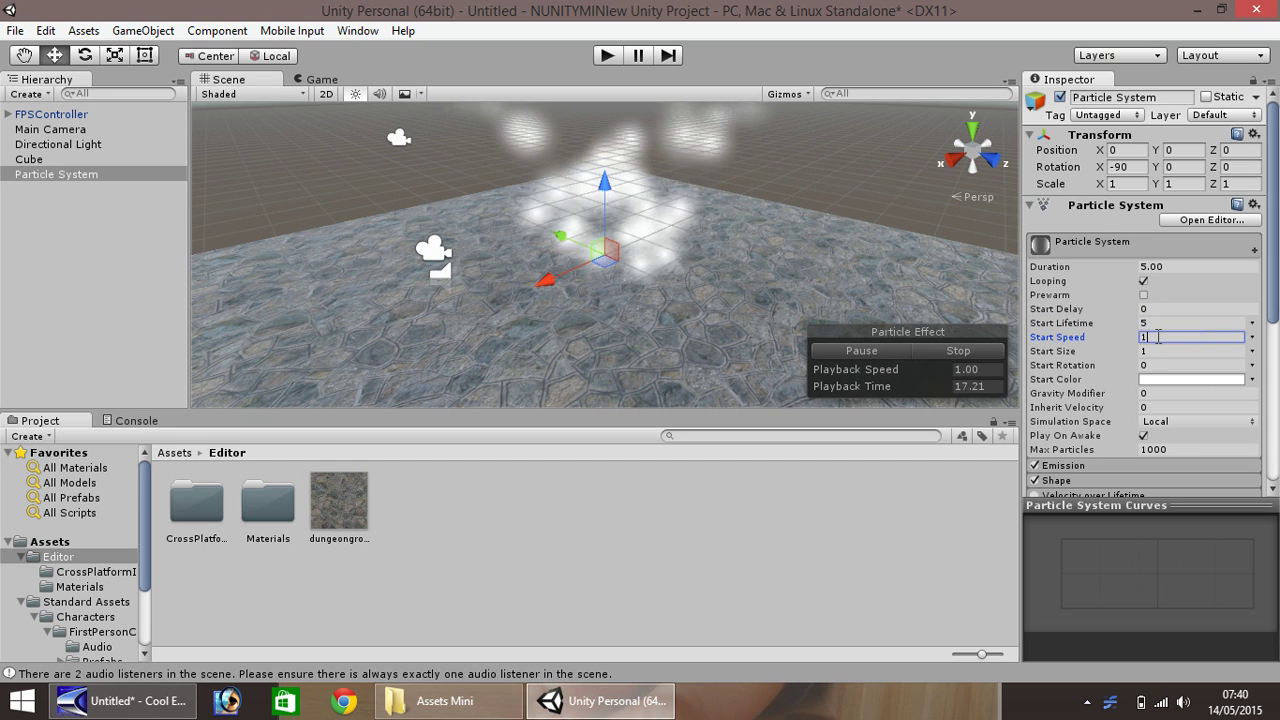
text(.)
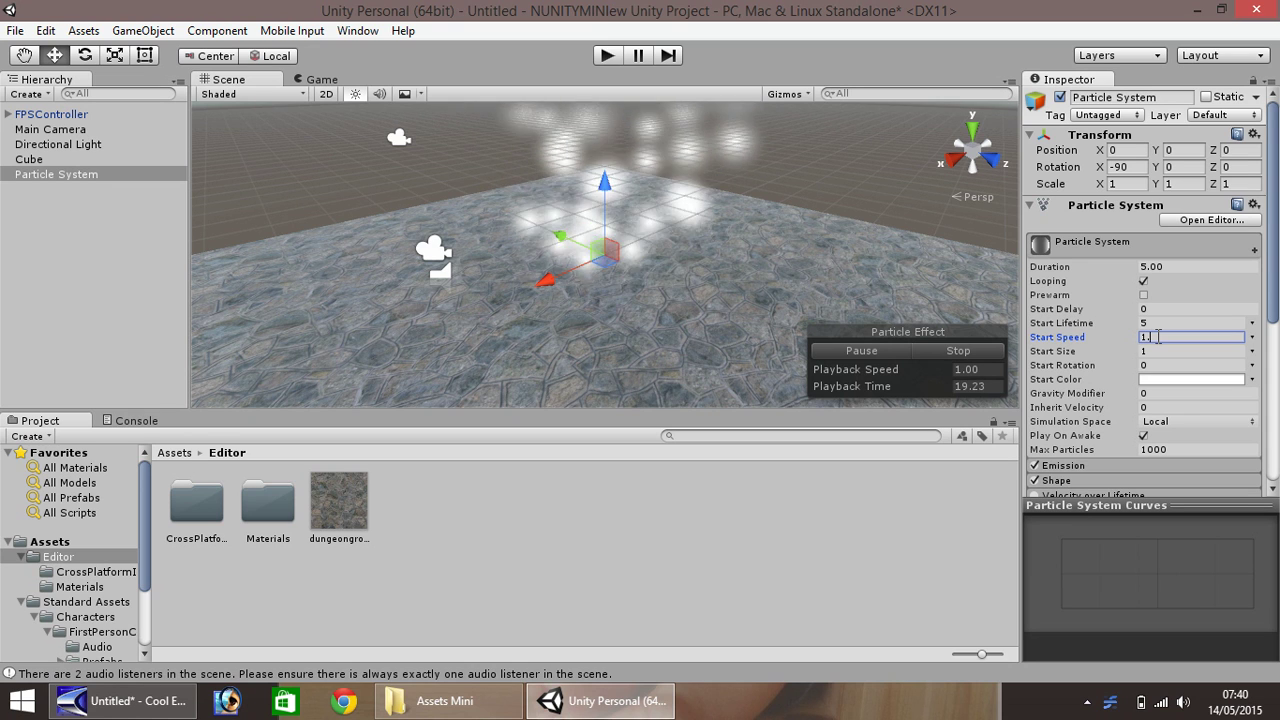
text(5)
key(BackSpace)
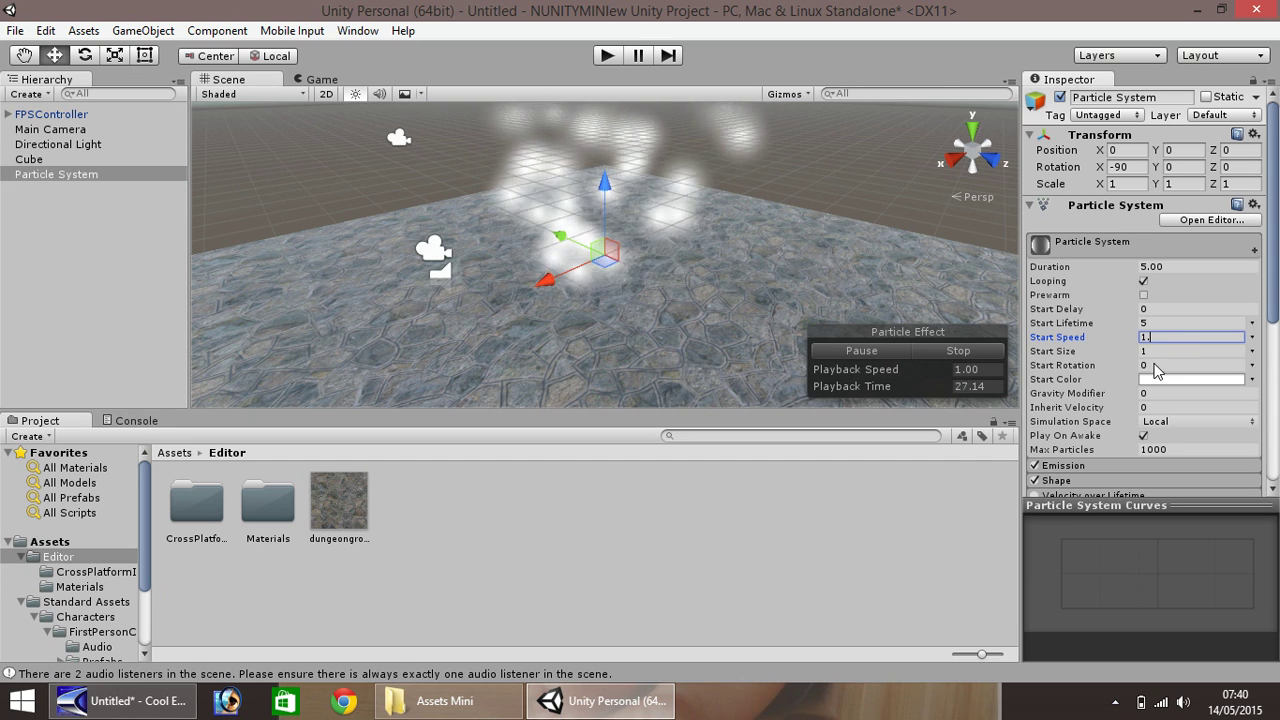
click(1155, 365)
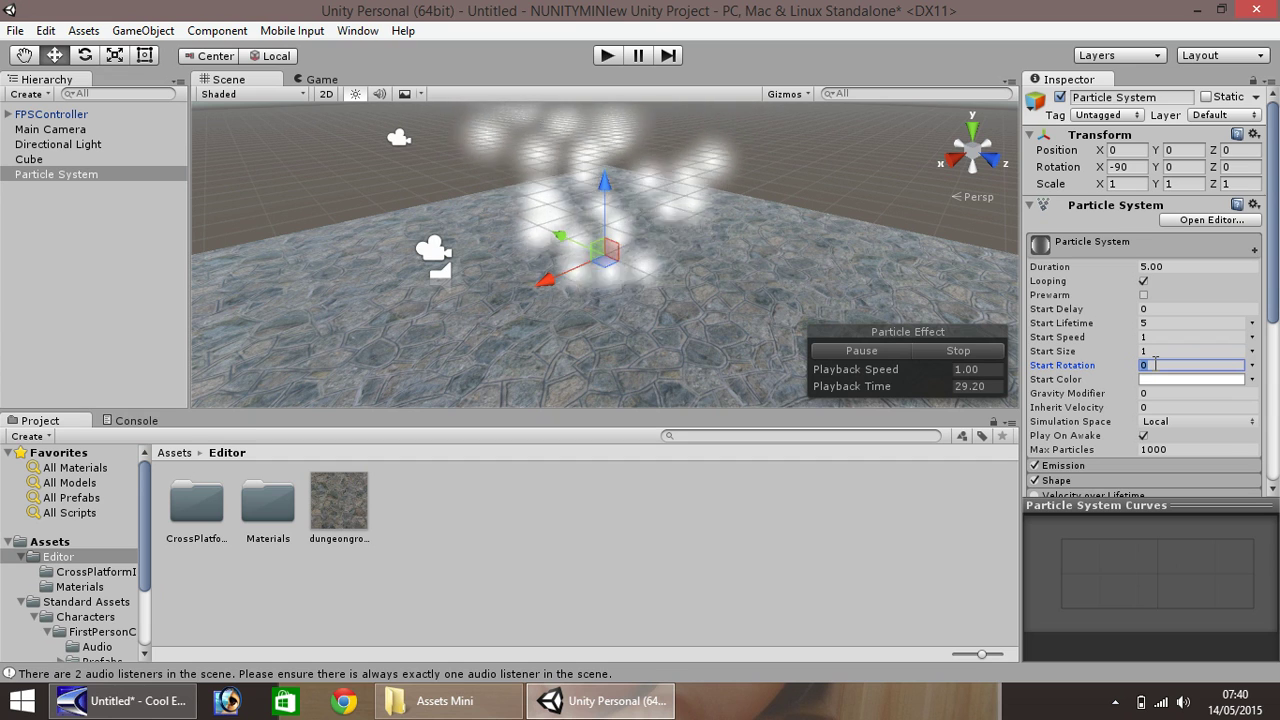
text(60)
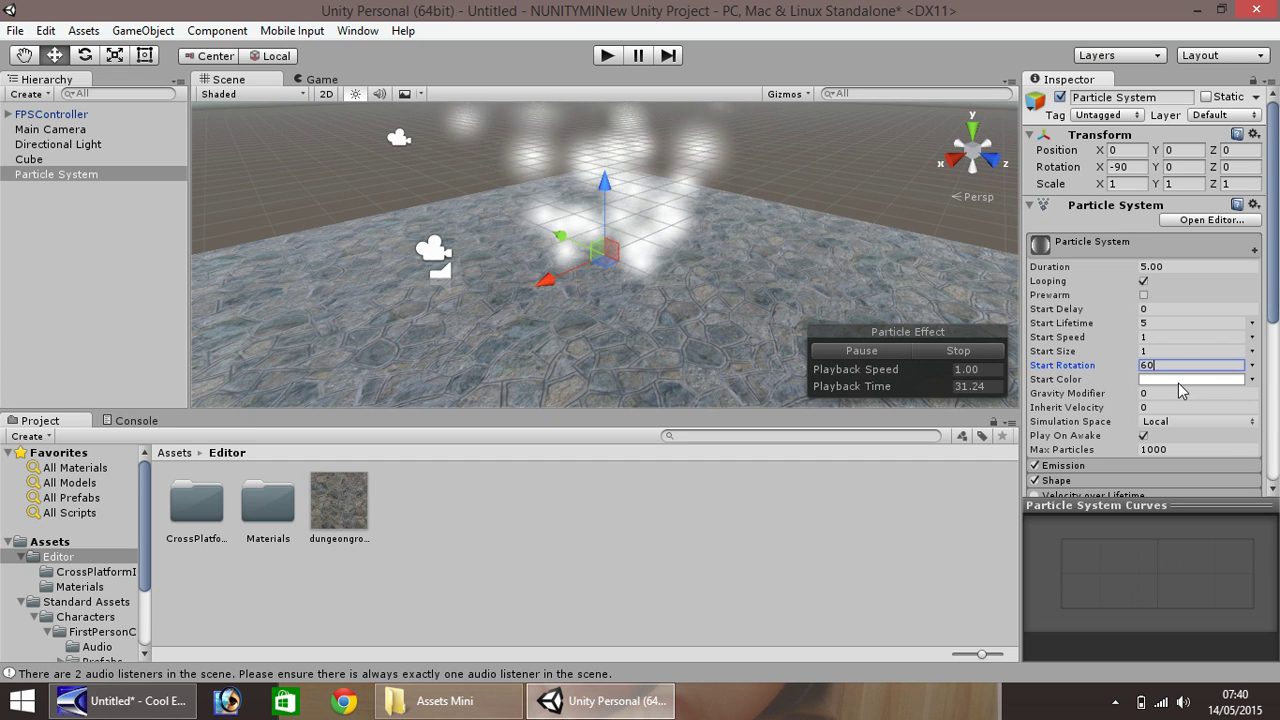
Set the Start Color to a reddish orange (R 189, G 74, B 0)
click(1185, 379)
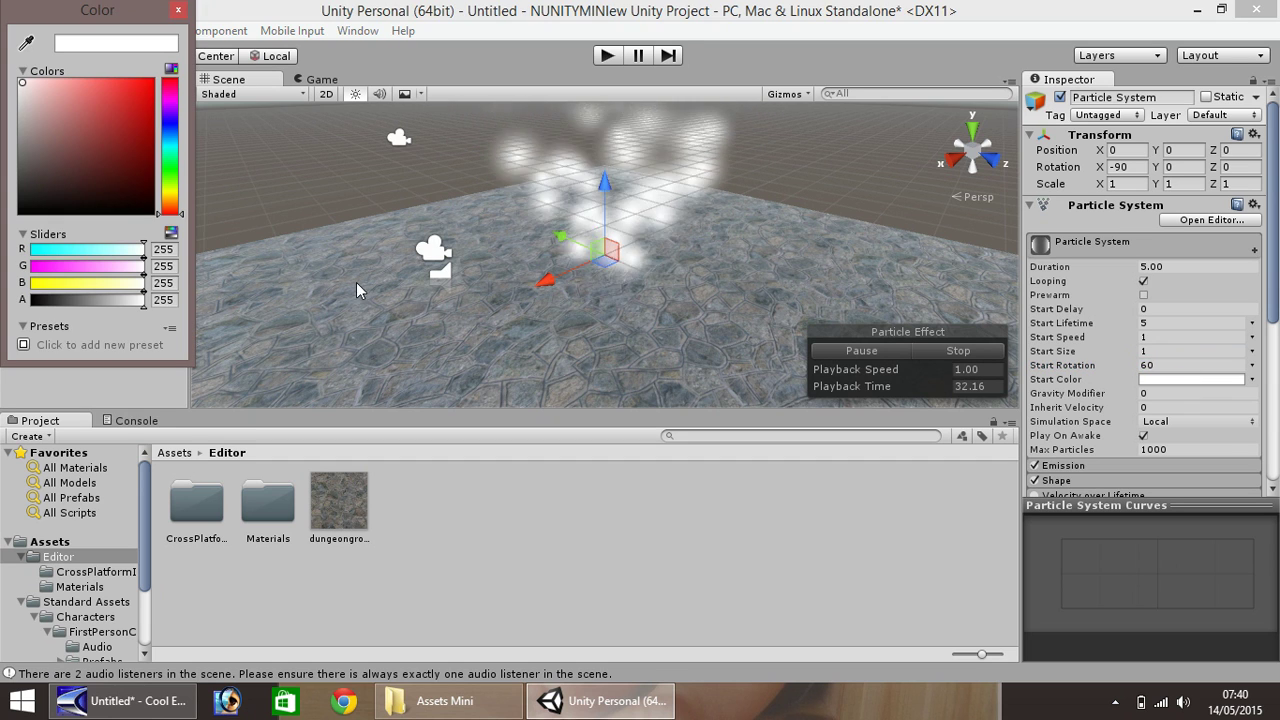
click(170, 201)
click(147, 141)
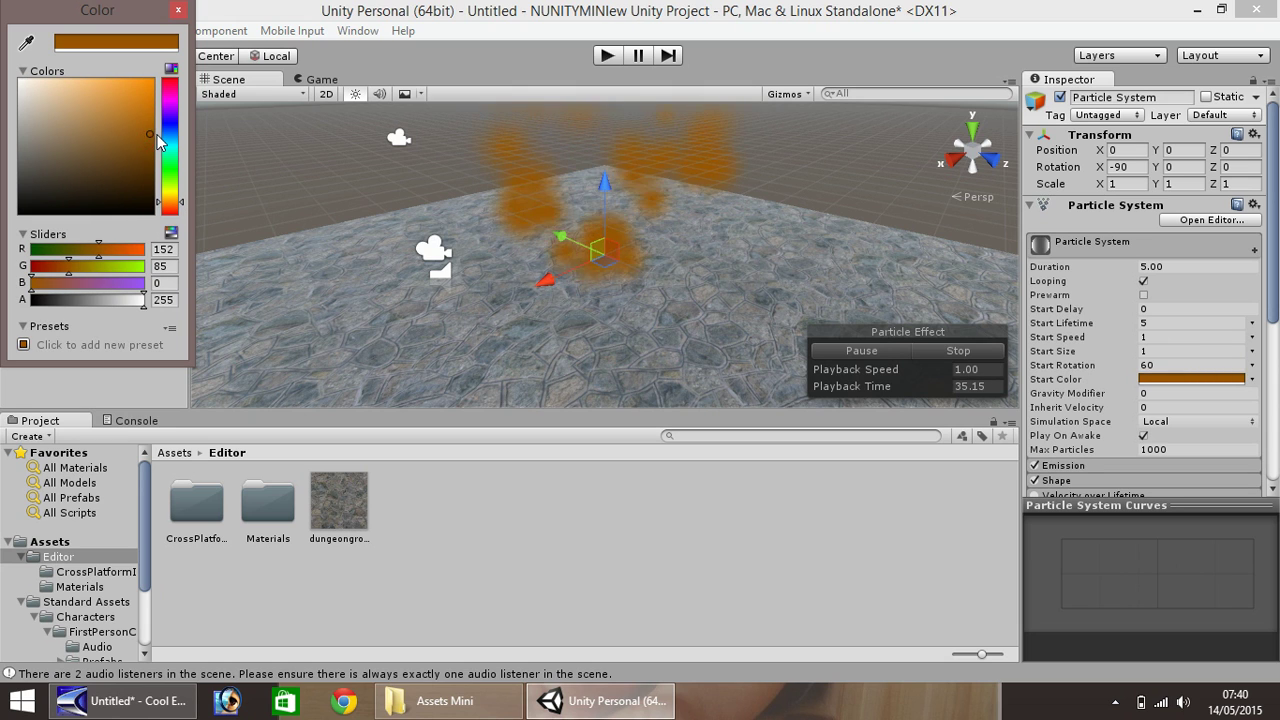
click(150, 115)
drag(170, 201, 170, 207)
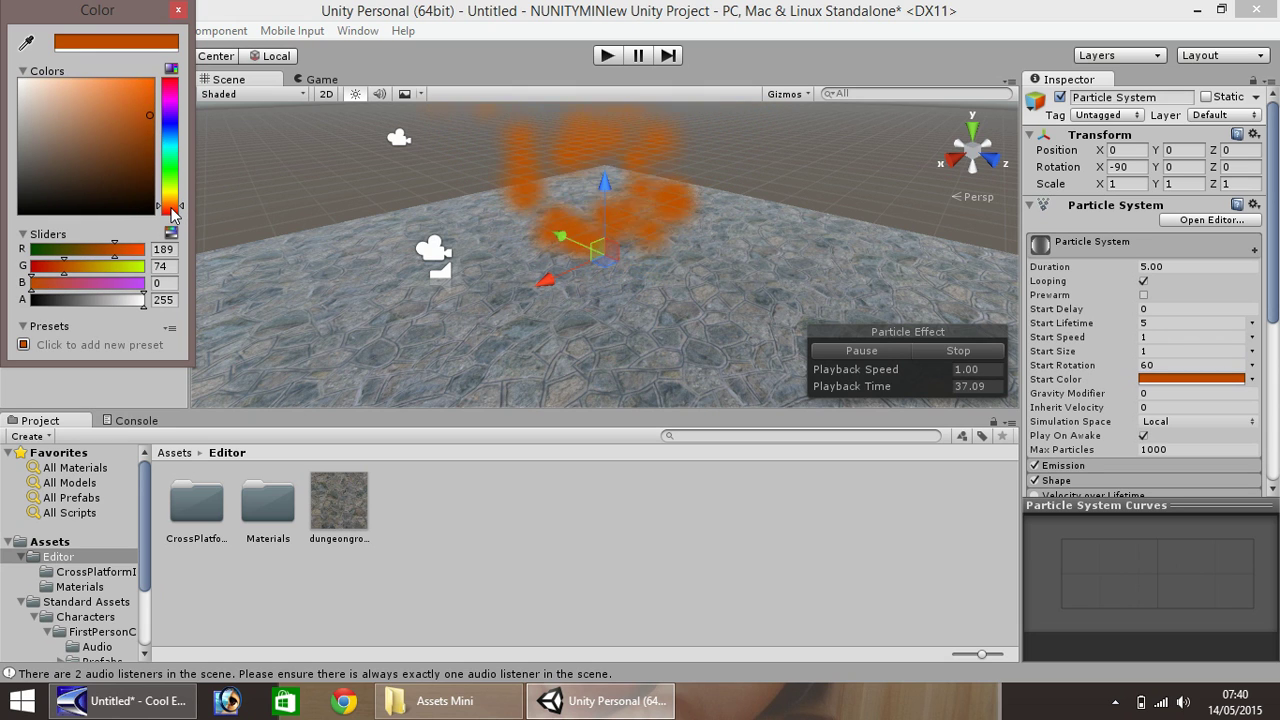
click(179, 12)
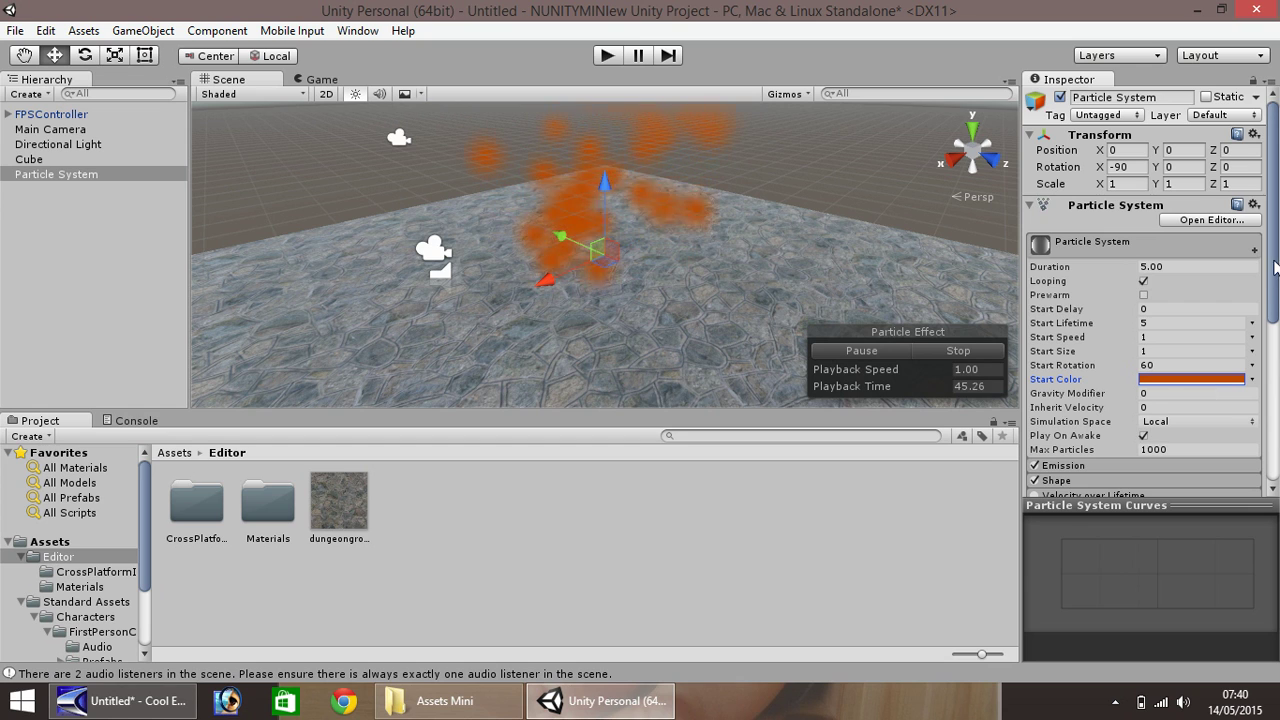
scroll(1148, 440, down, 3)
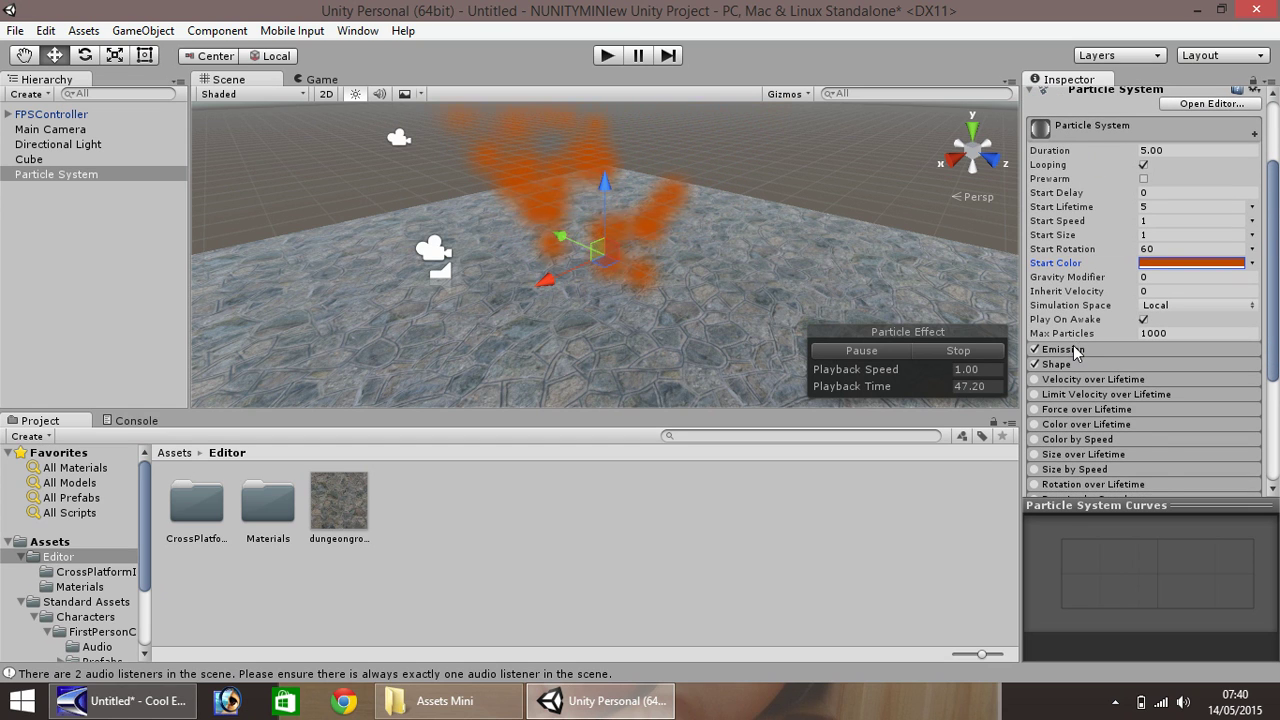
Expand the Emission module to inspect its rate, then collapse it
click(1063, 349)
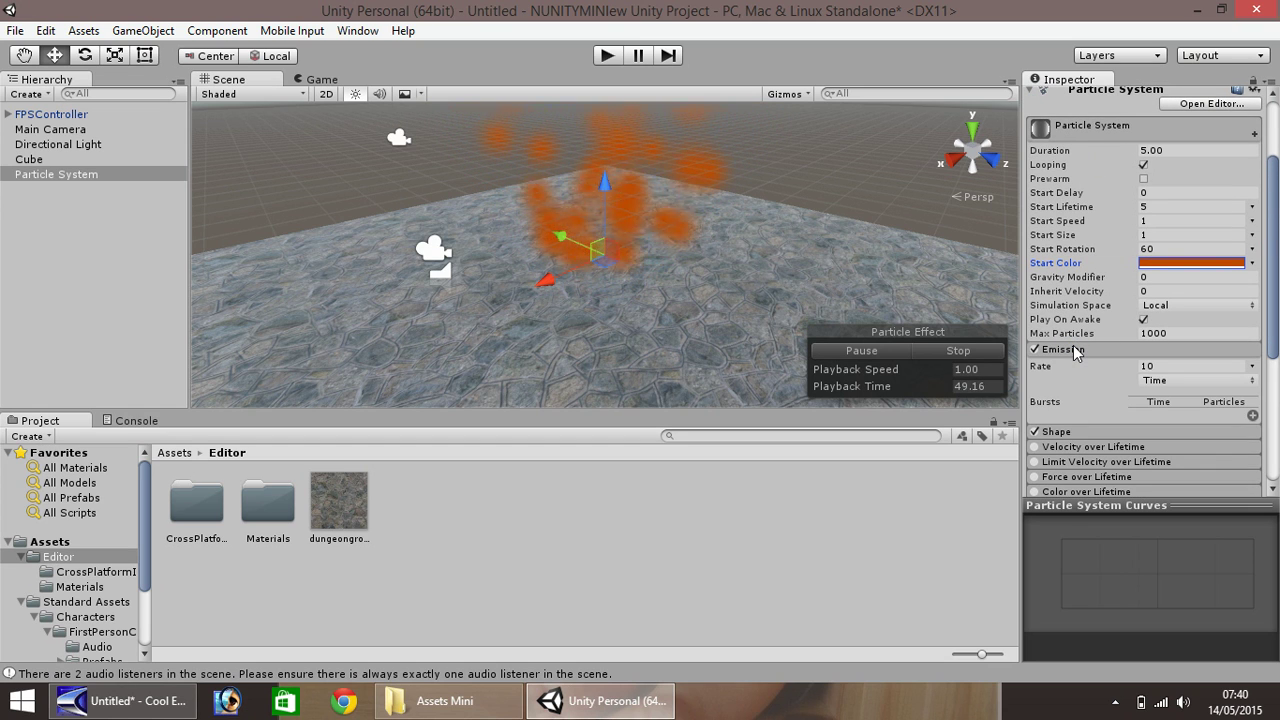
click(1168, 367)
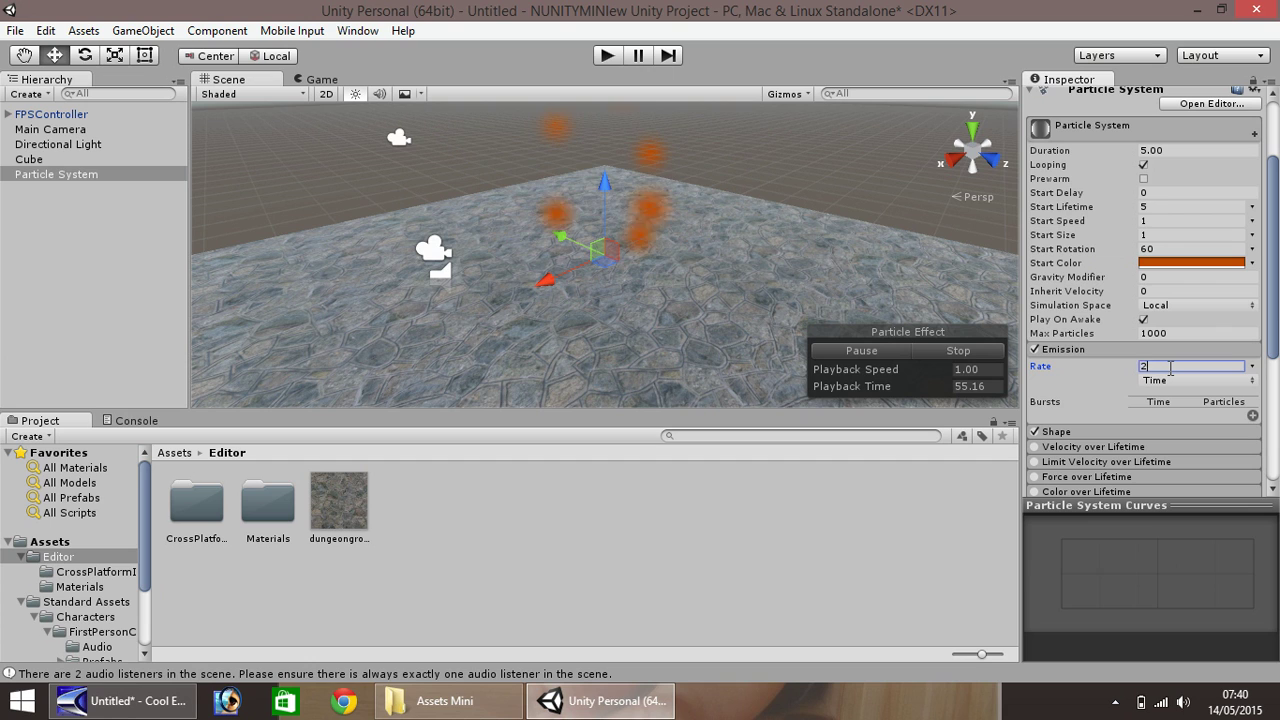
click(1072, 350)
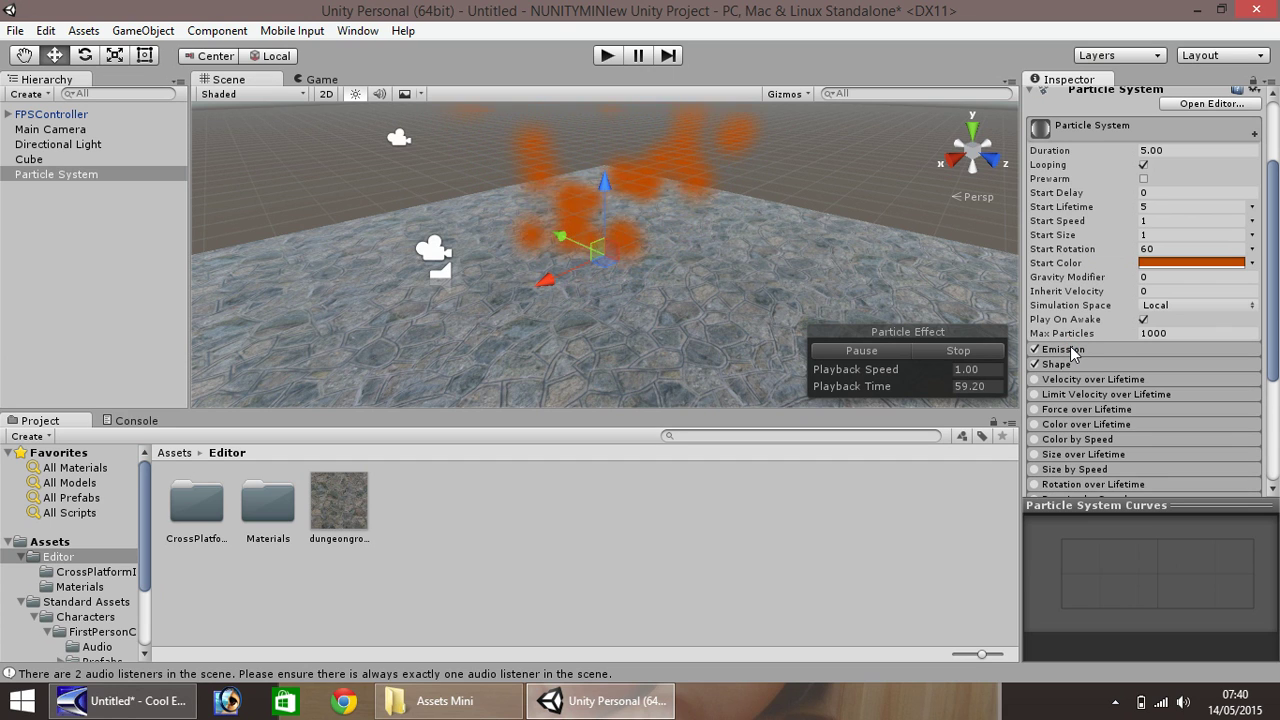
In the Shape module, try Sphere, HemiSphere and Box before settling on Cone
click(1066, 366)
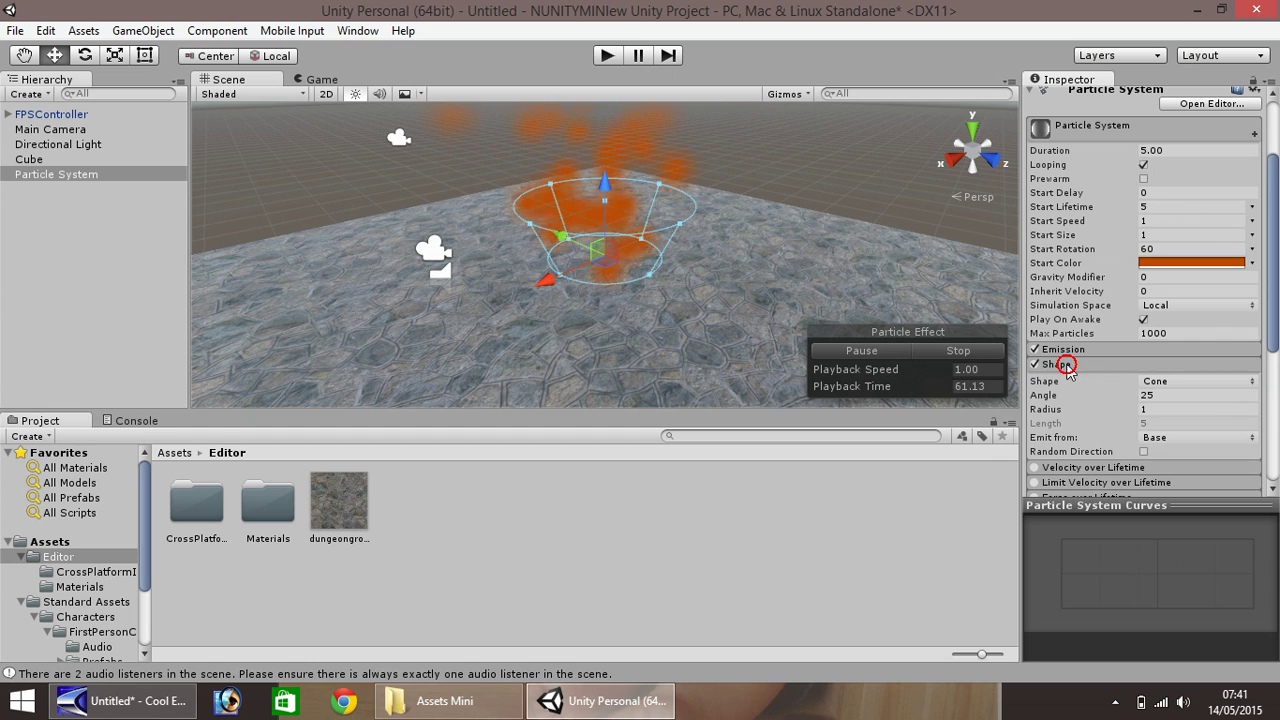
click(1232, 383)
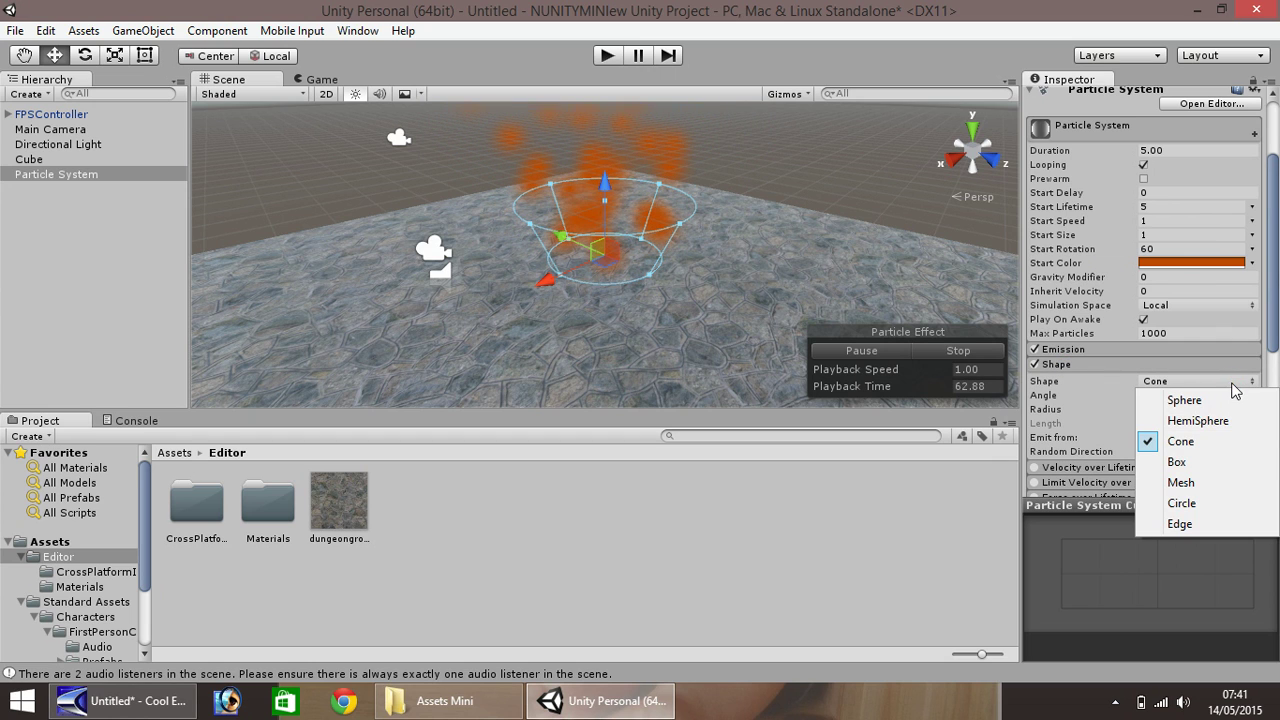
click(1187, 400)
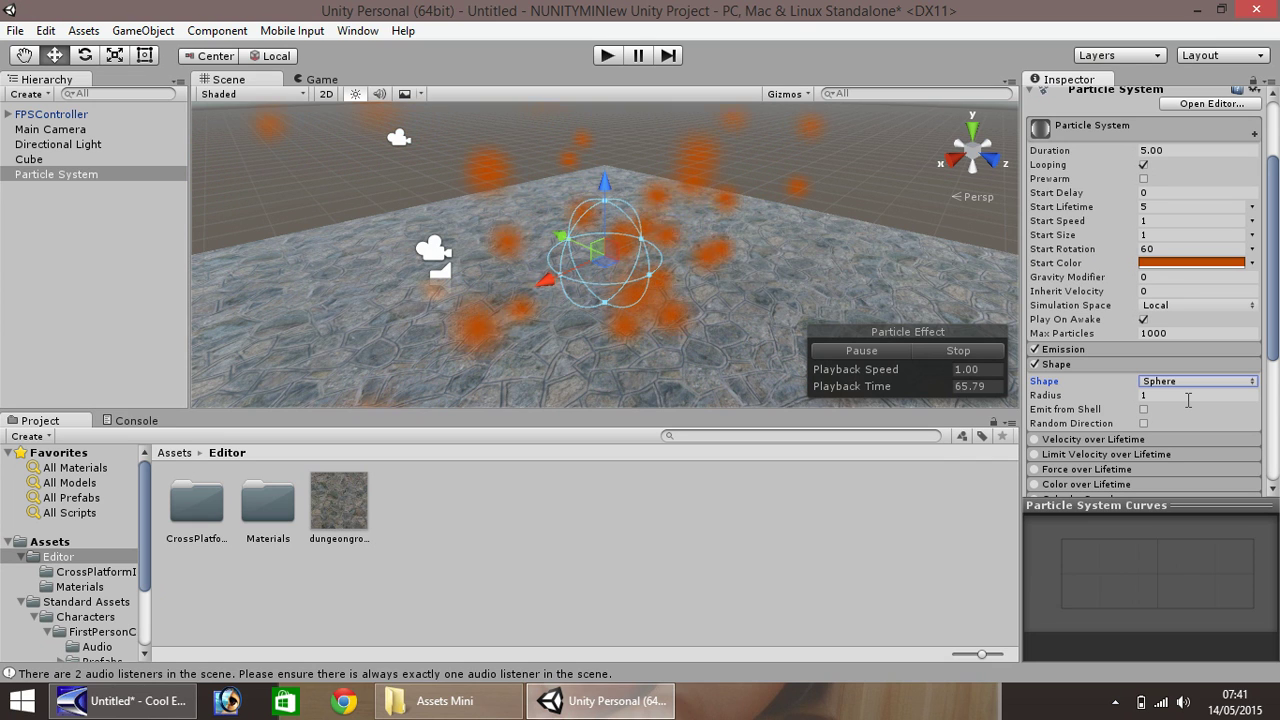
click(1205, 382)
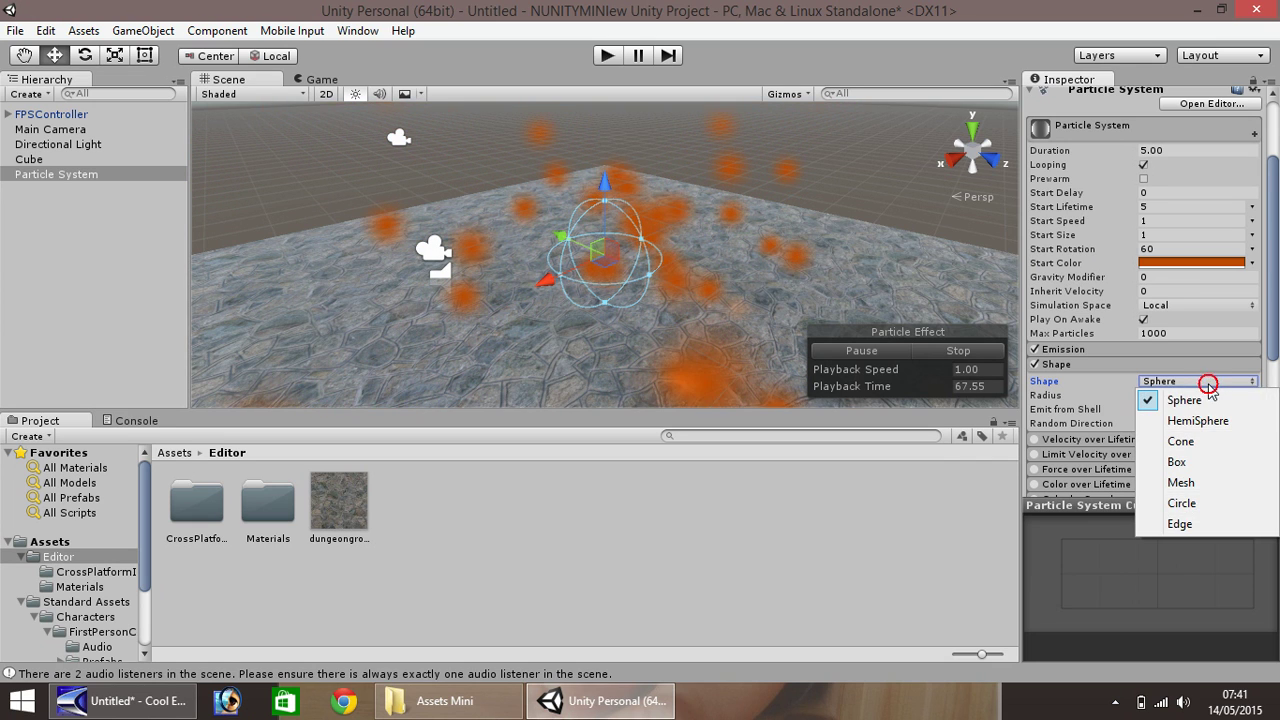
click(1198, 421)
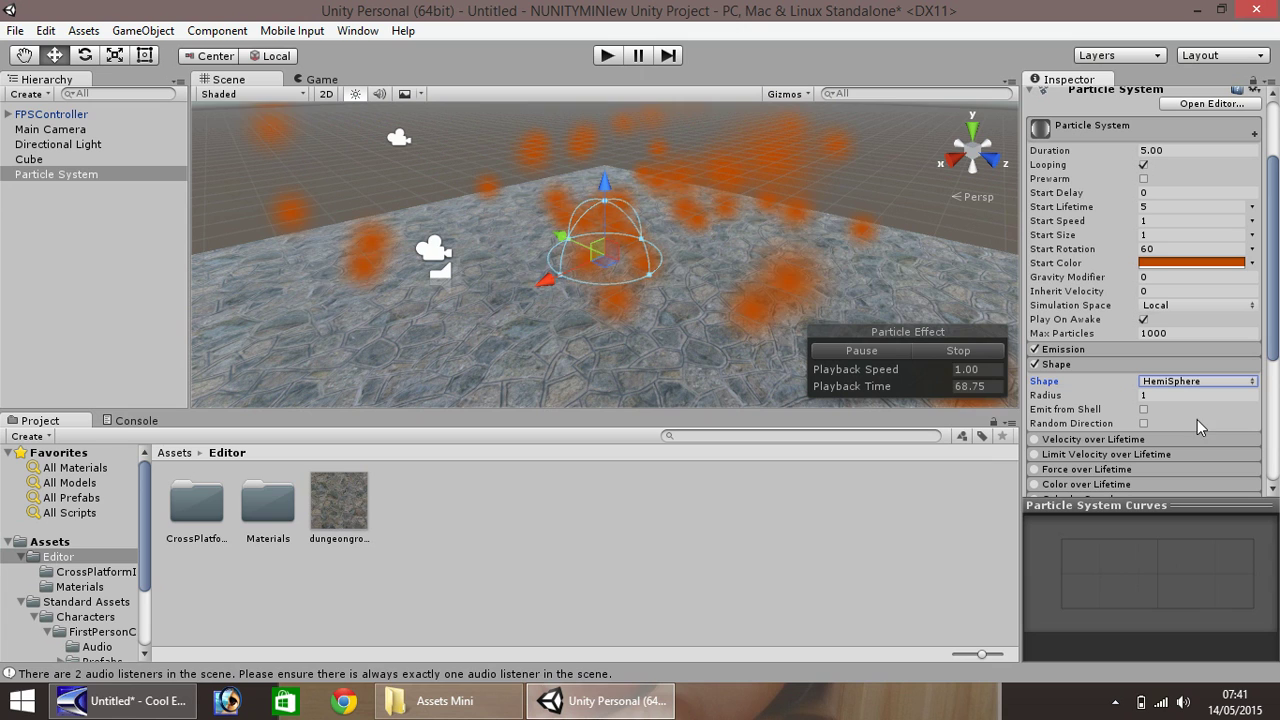
click(1201, 384)
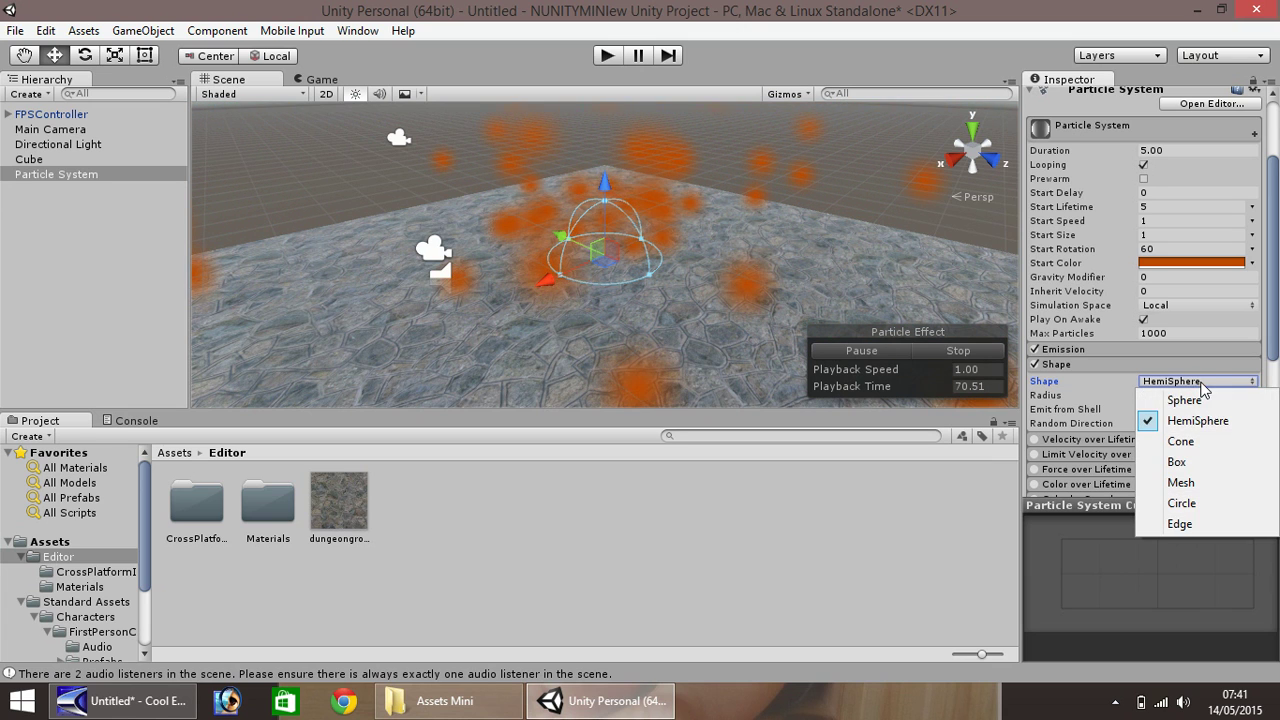
click(1178, 462)
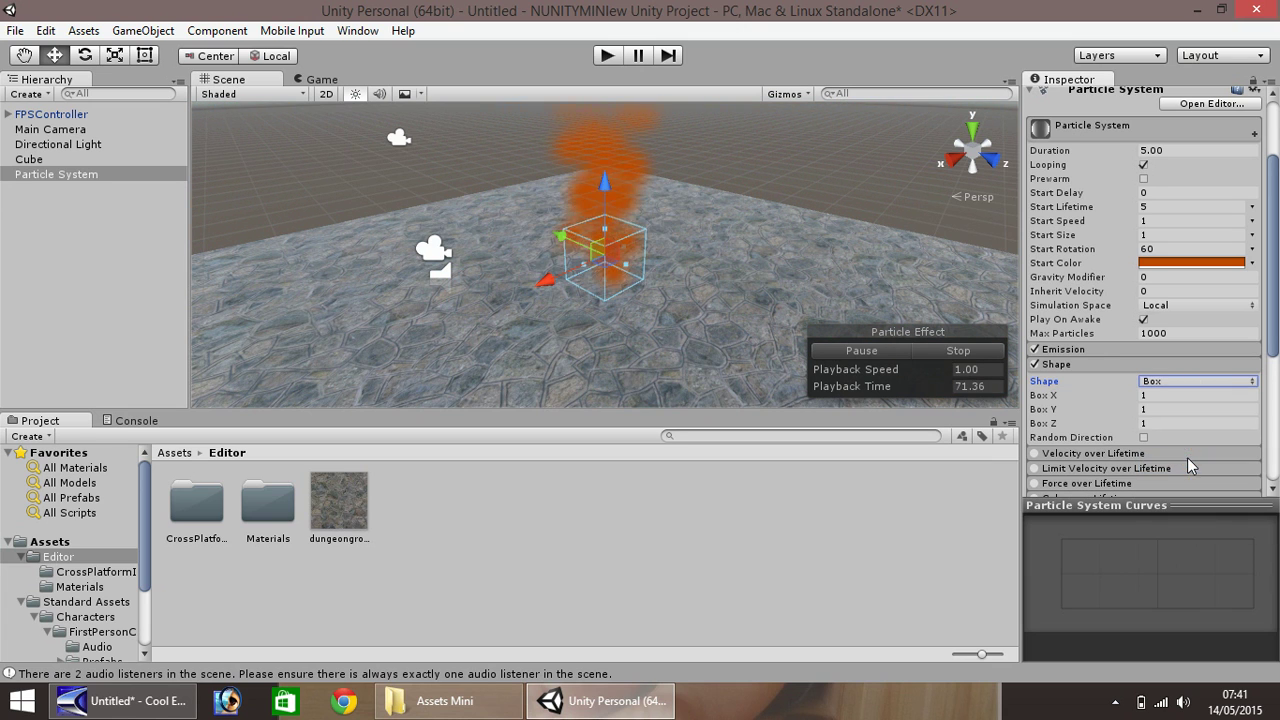
click(1220, 381)
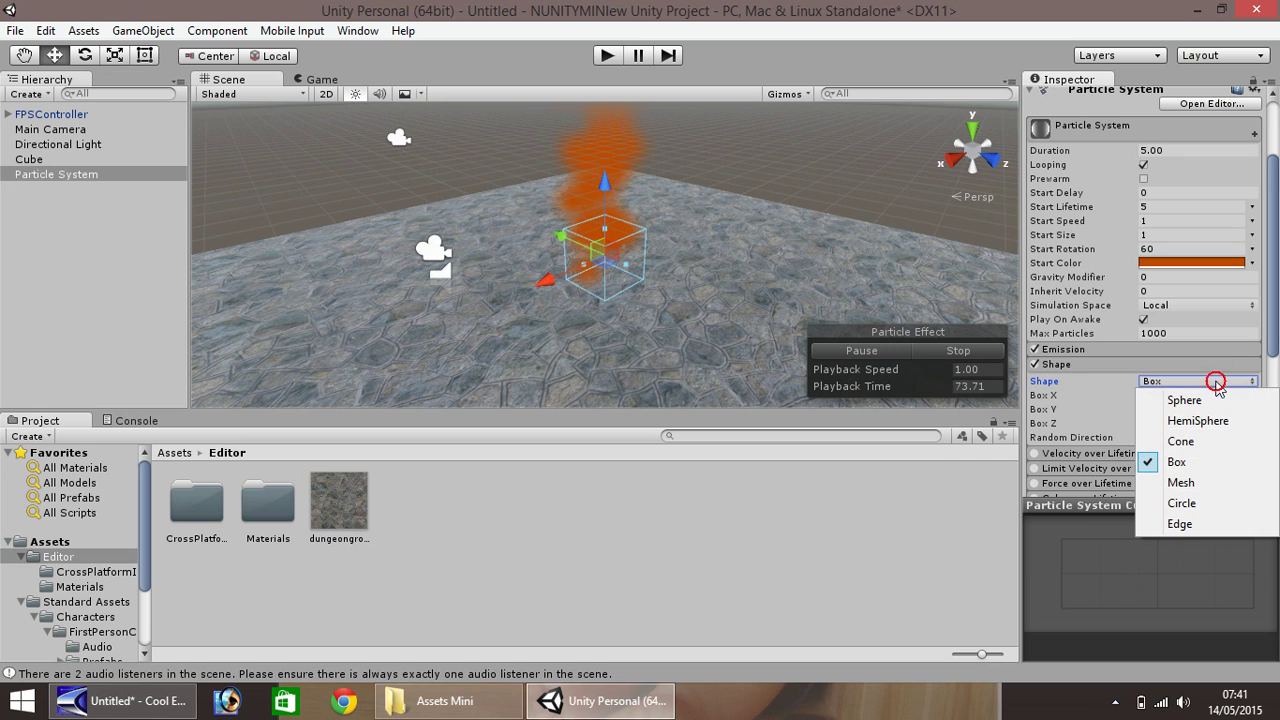
click(1181, 441)
Enter cone Angle 0 and Radius 0.1, correcting a mistaken 10 in Radius
click(1165, 396)
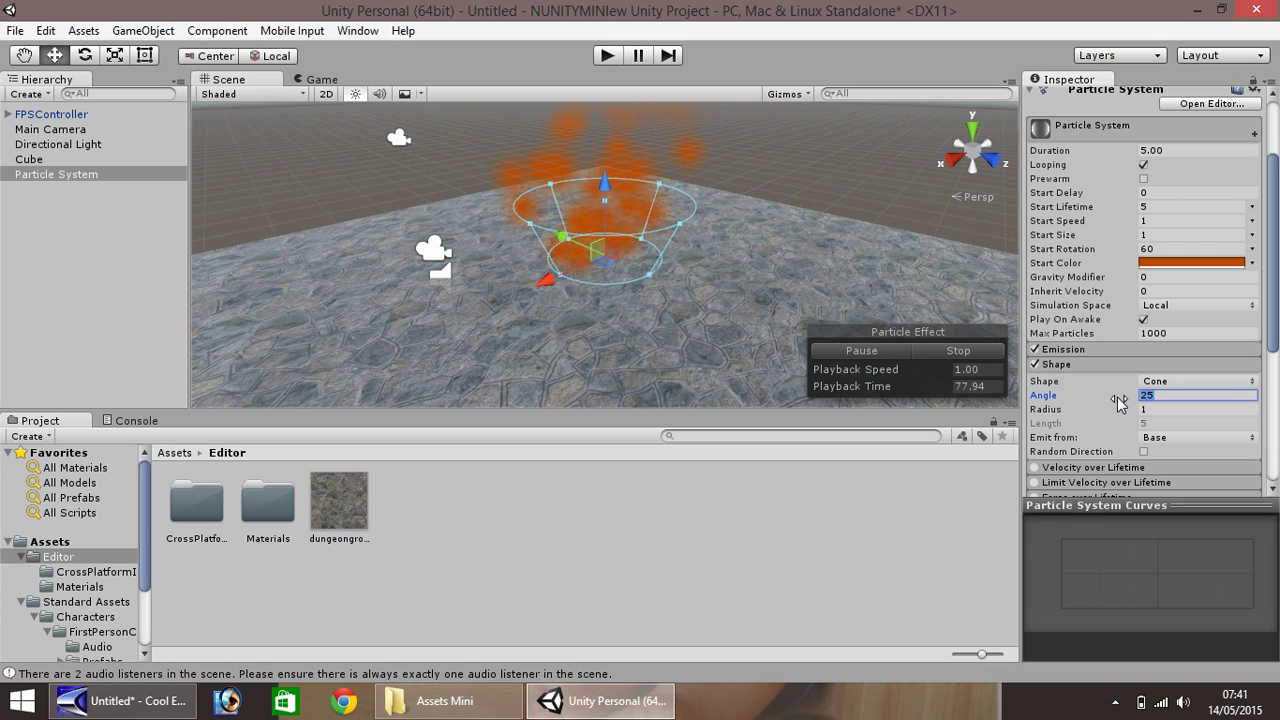
text(0)
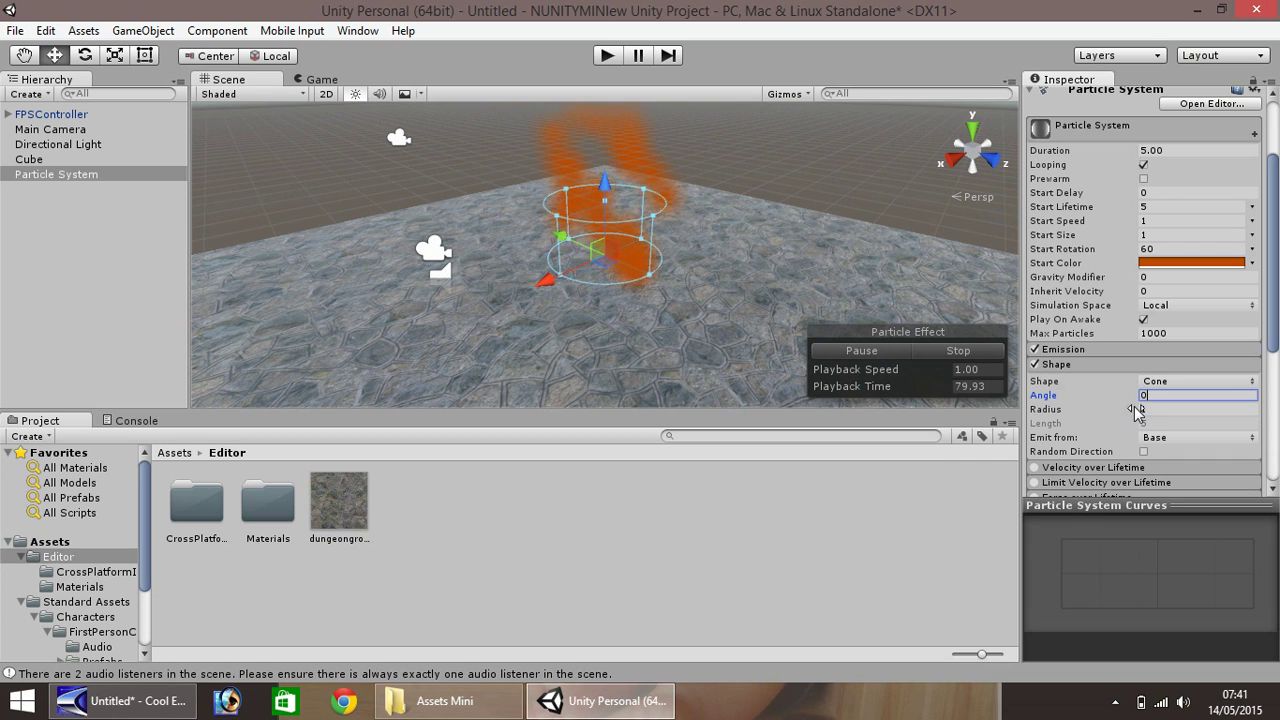
key(Tab)
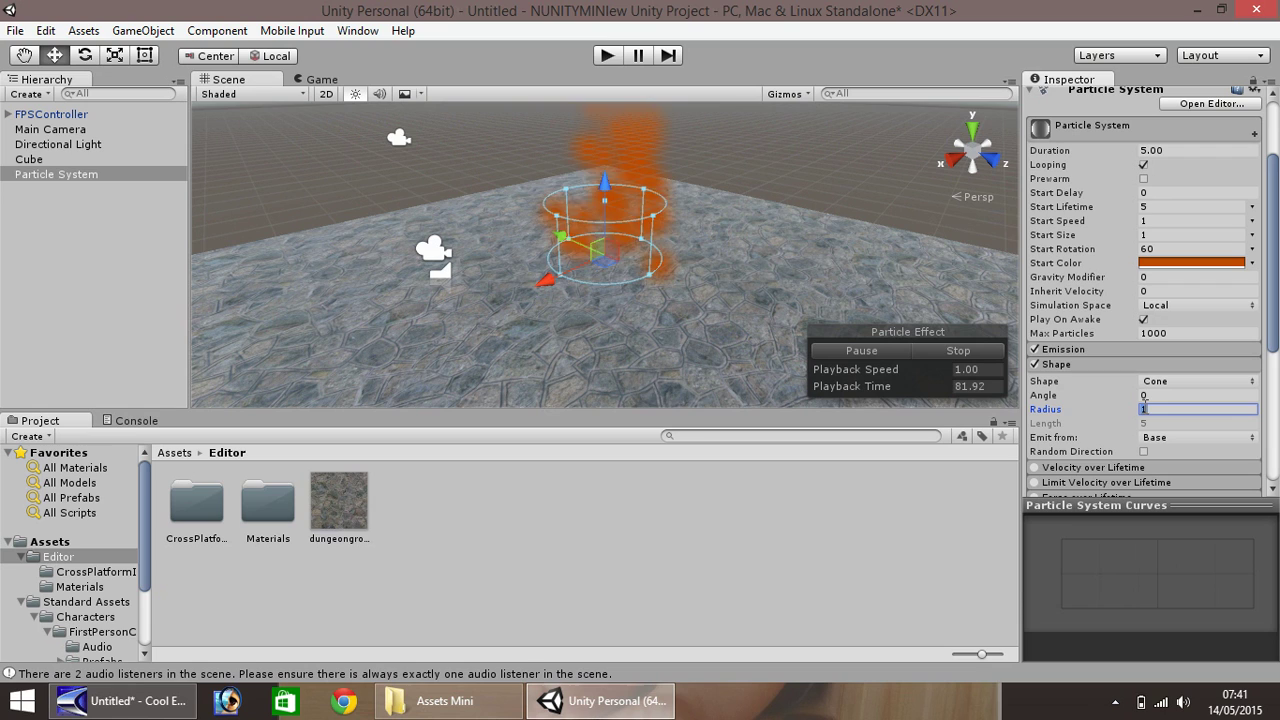
text(0.1)
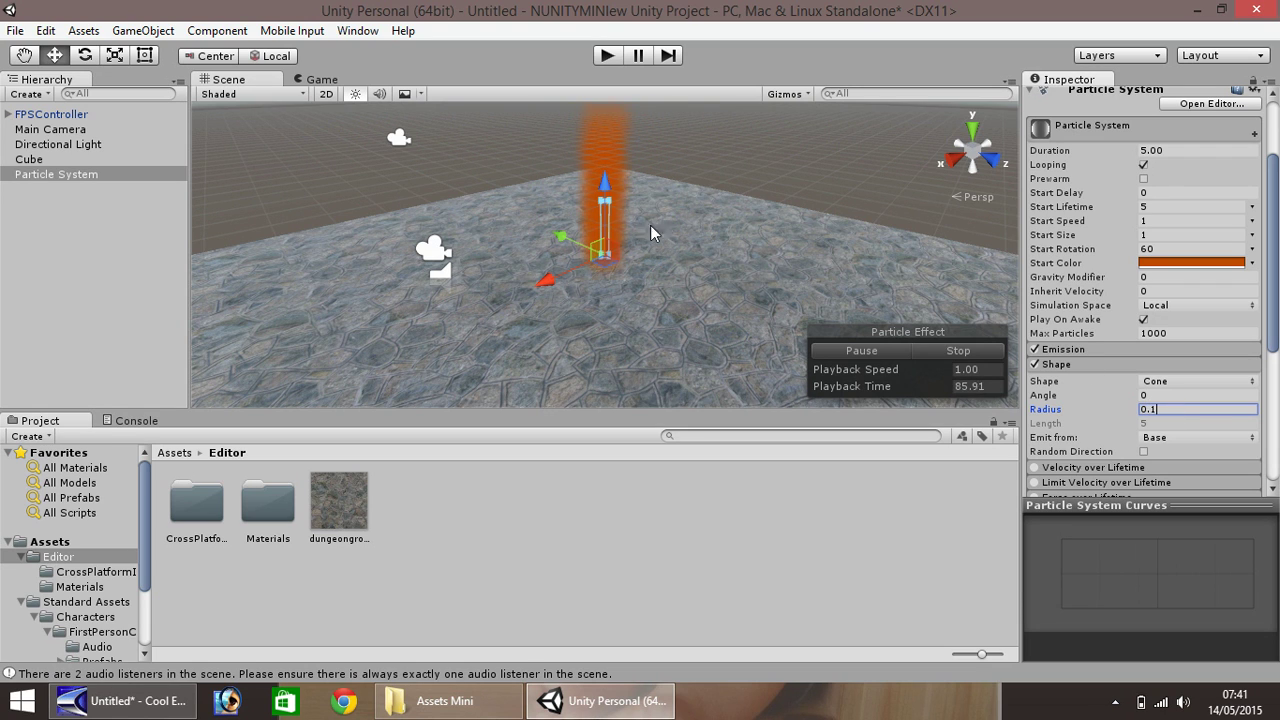
double_click(1174, 411)
text(10)
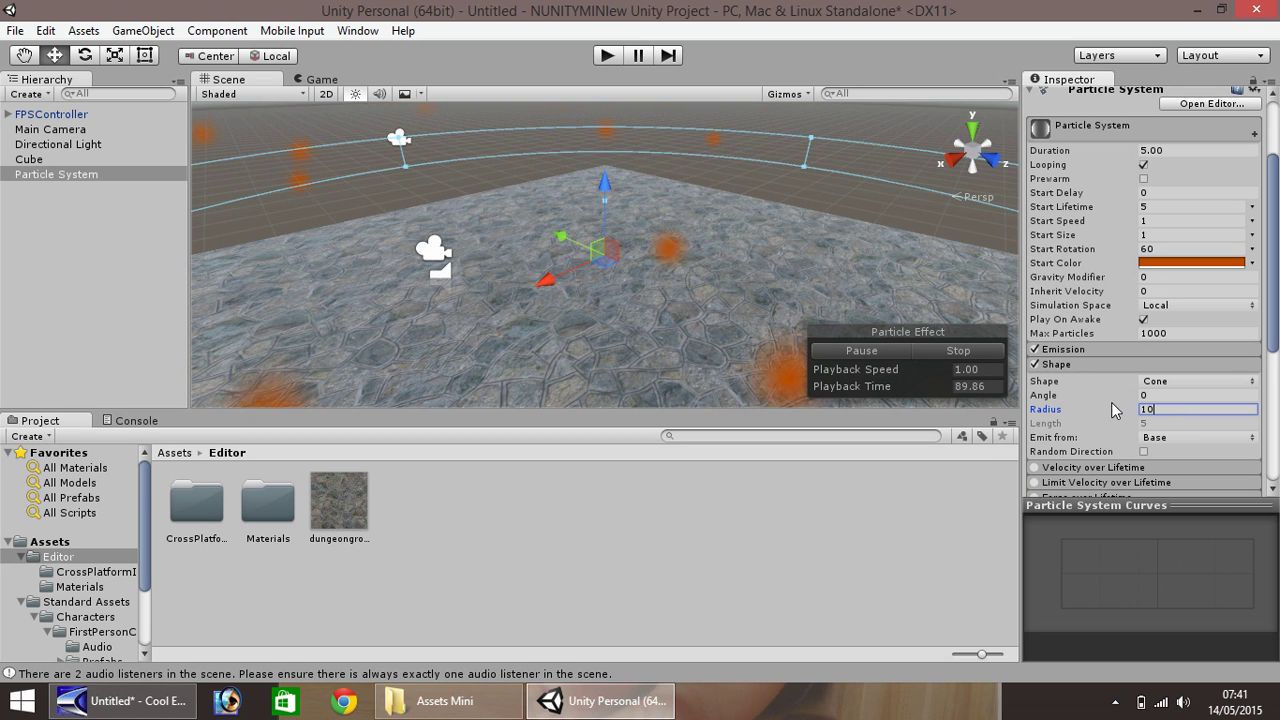
key(BackSpace)
key(BackSpace)
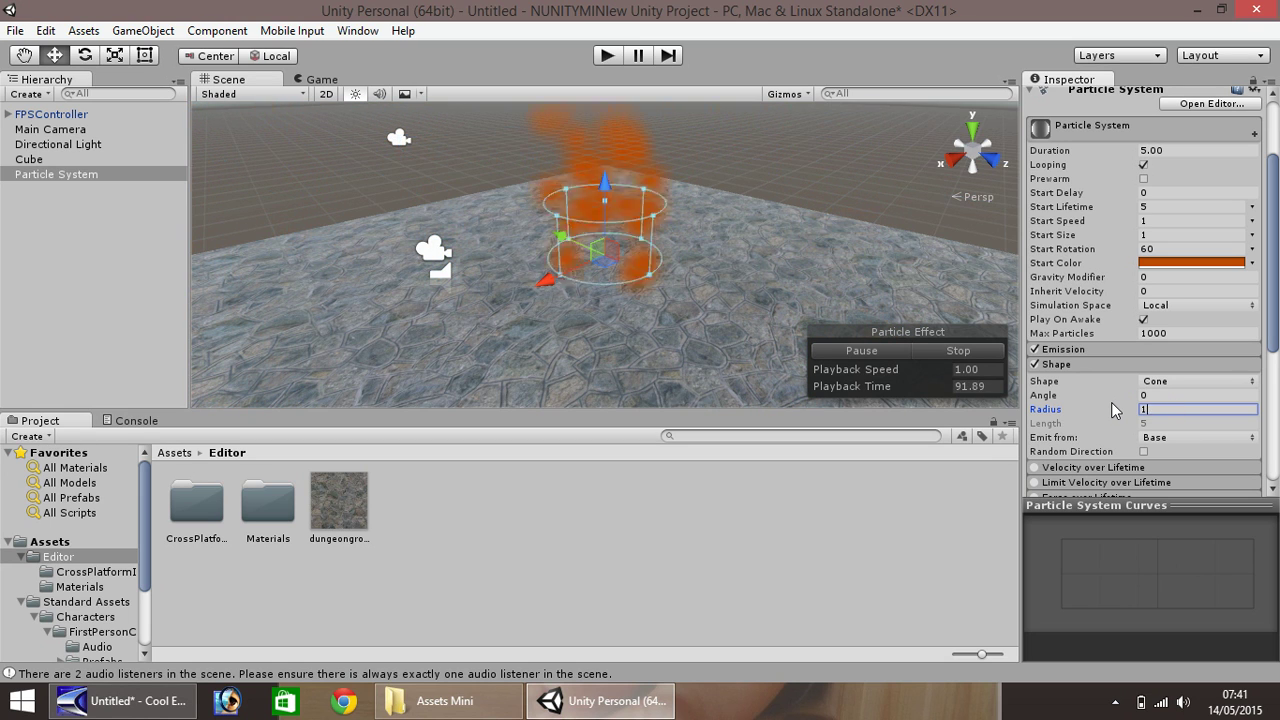
text(0.1)
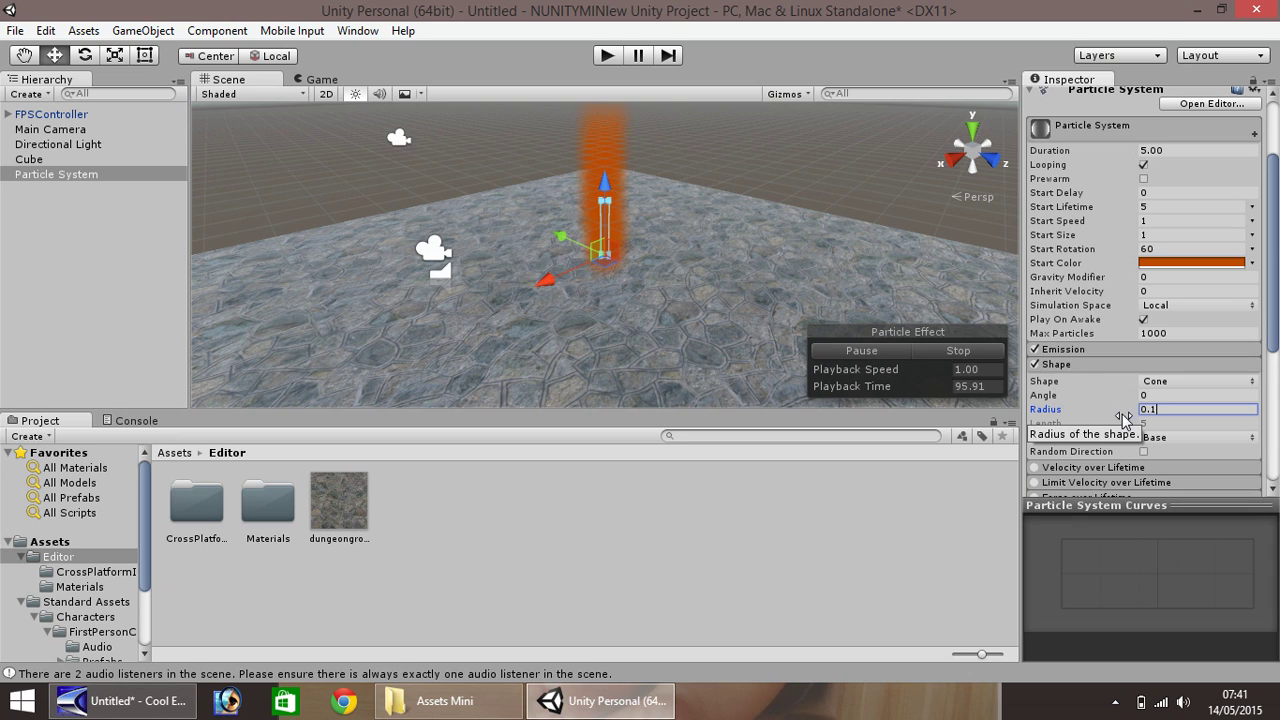
Collapse Shape, then expand and enable the Size over Lifetime module
click(1057, 366)
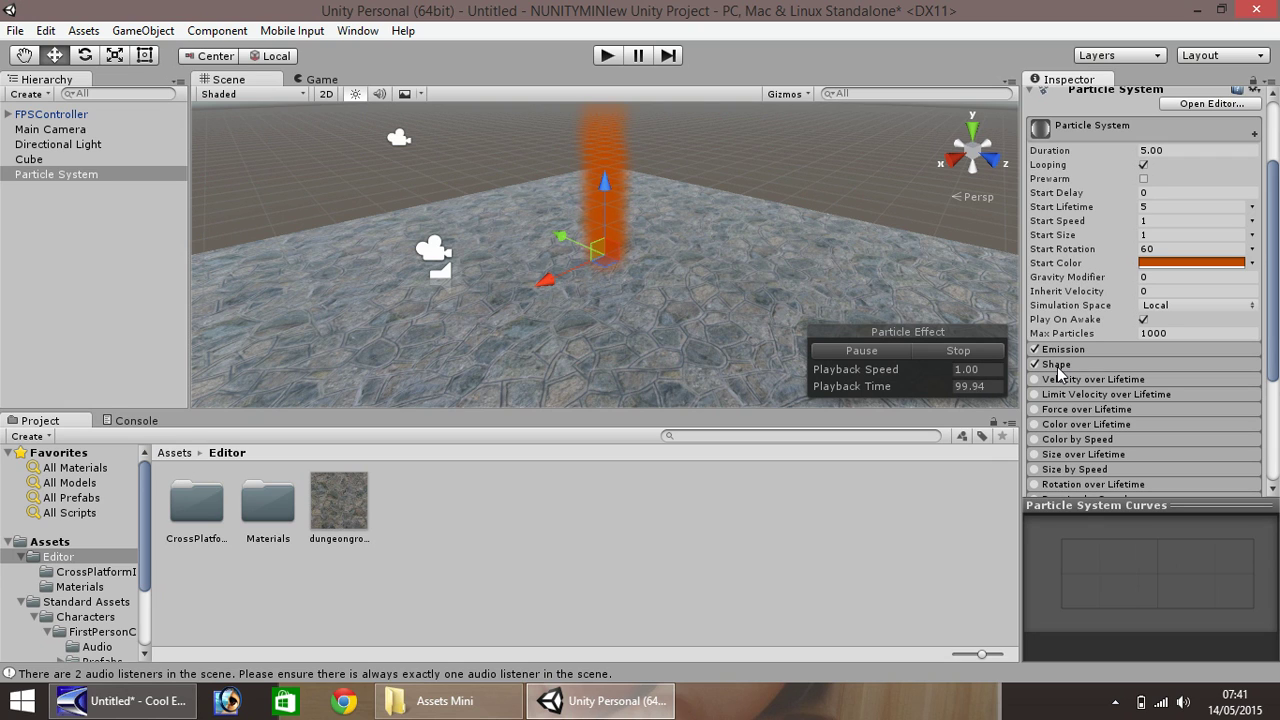
click(1073, 456)
scroll(1075, 387, down, 3)
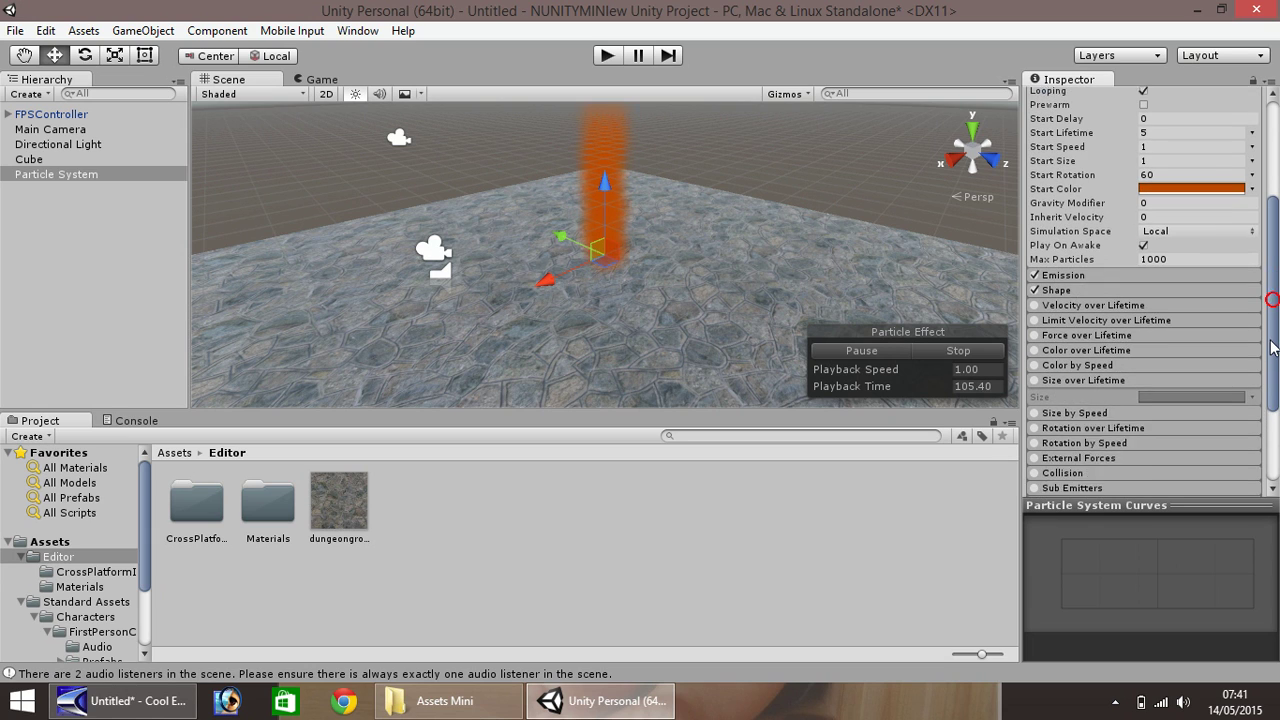
click(1035, 370)
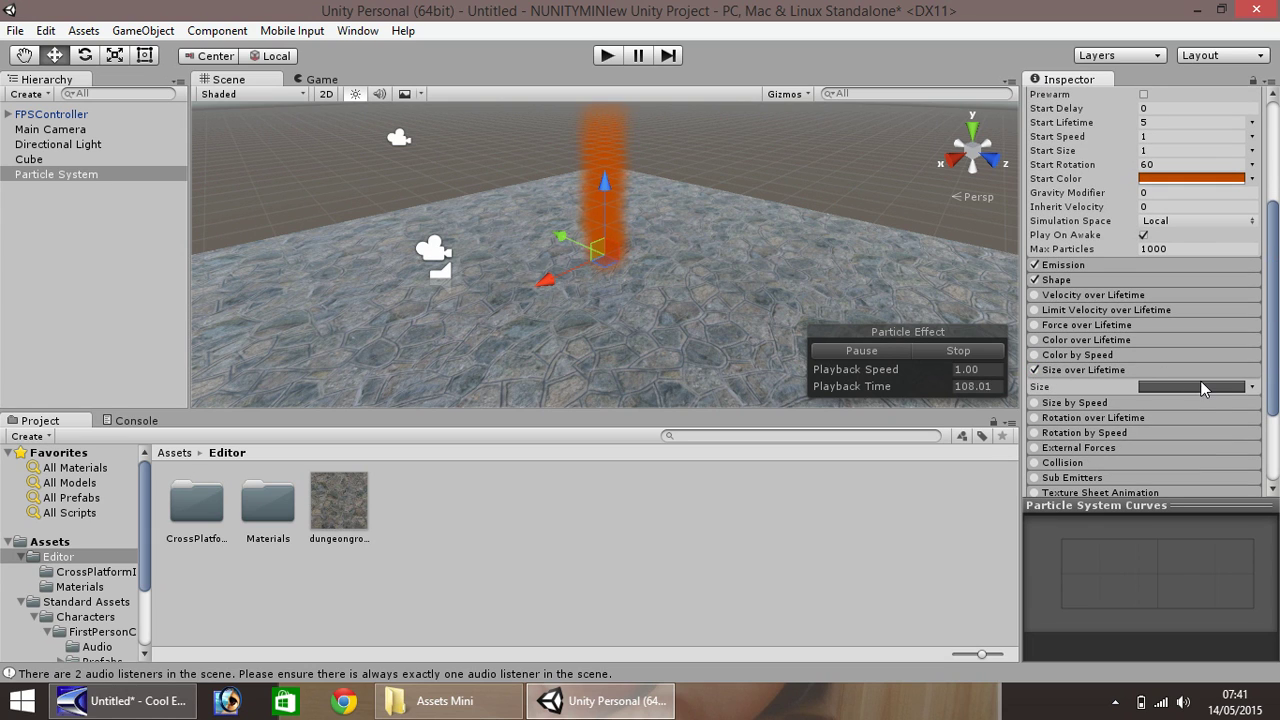
Drag the Size curve's end key down to 0 and left to about 0.385
click(1176, 388)
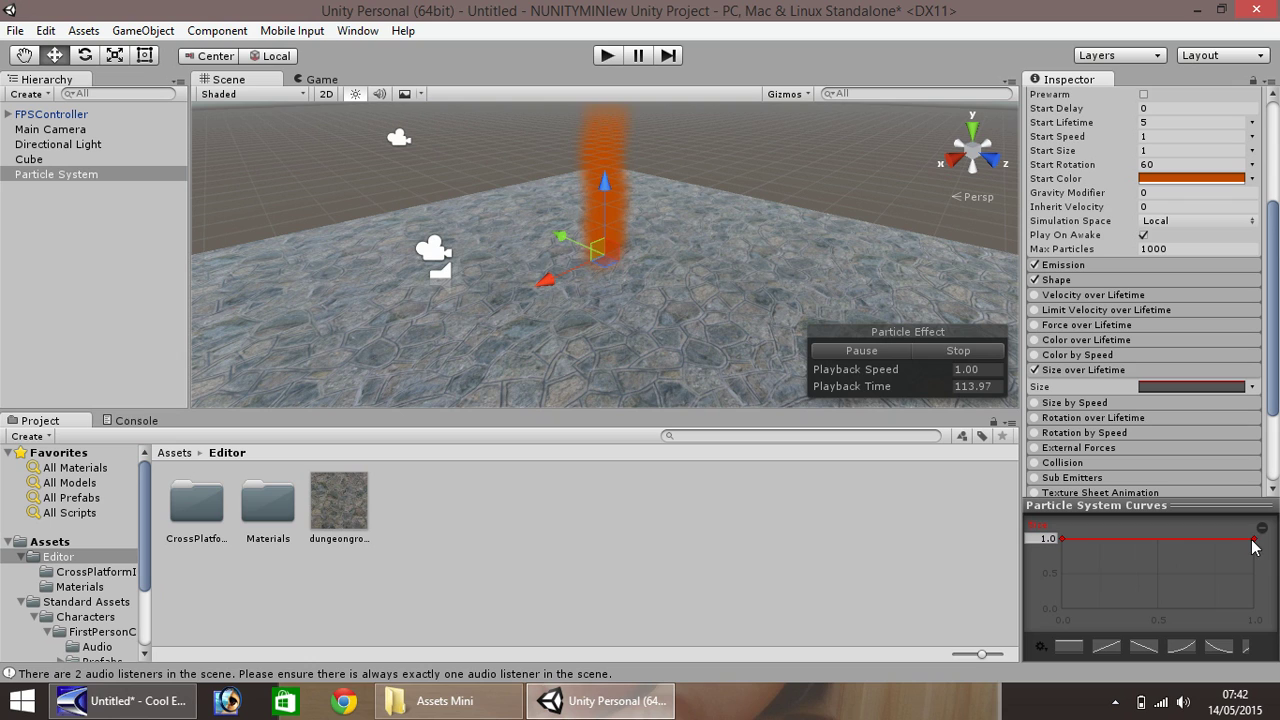
drag(1256, 540, 1265, 628)
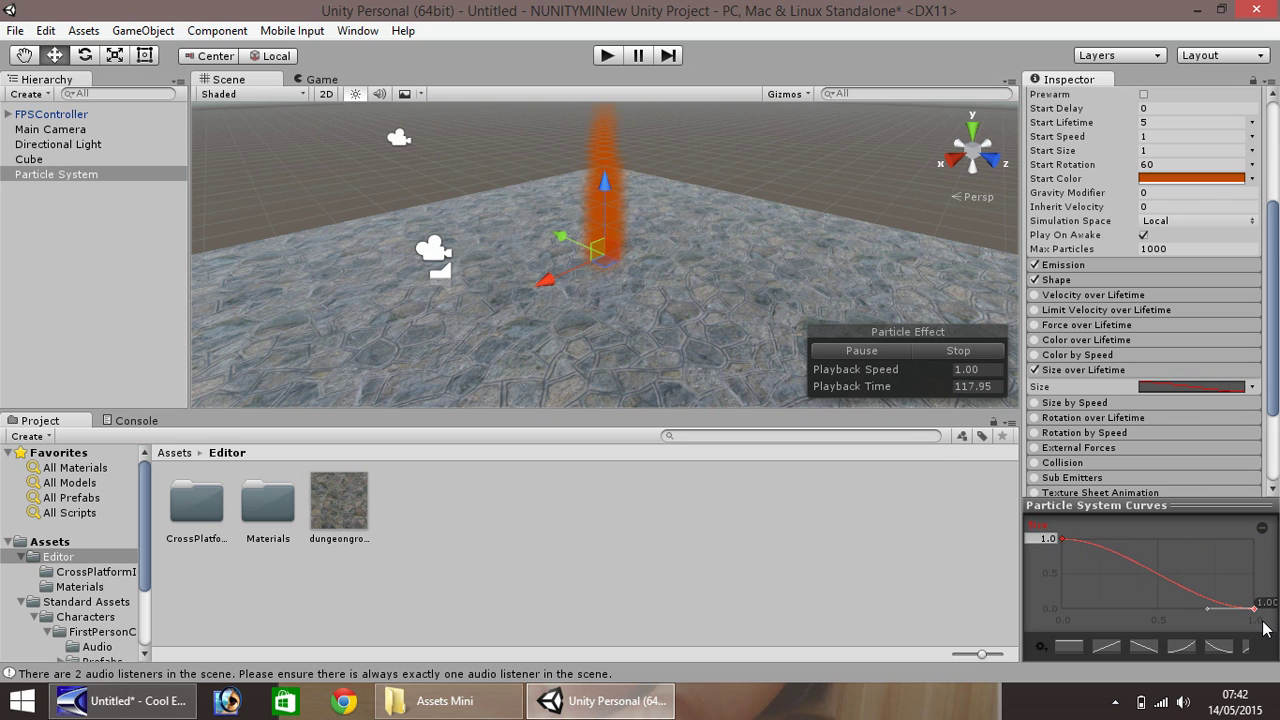
alt+drag(704, 269, 590, 172)
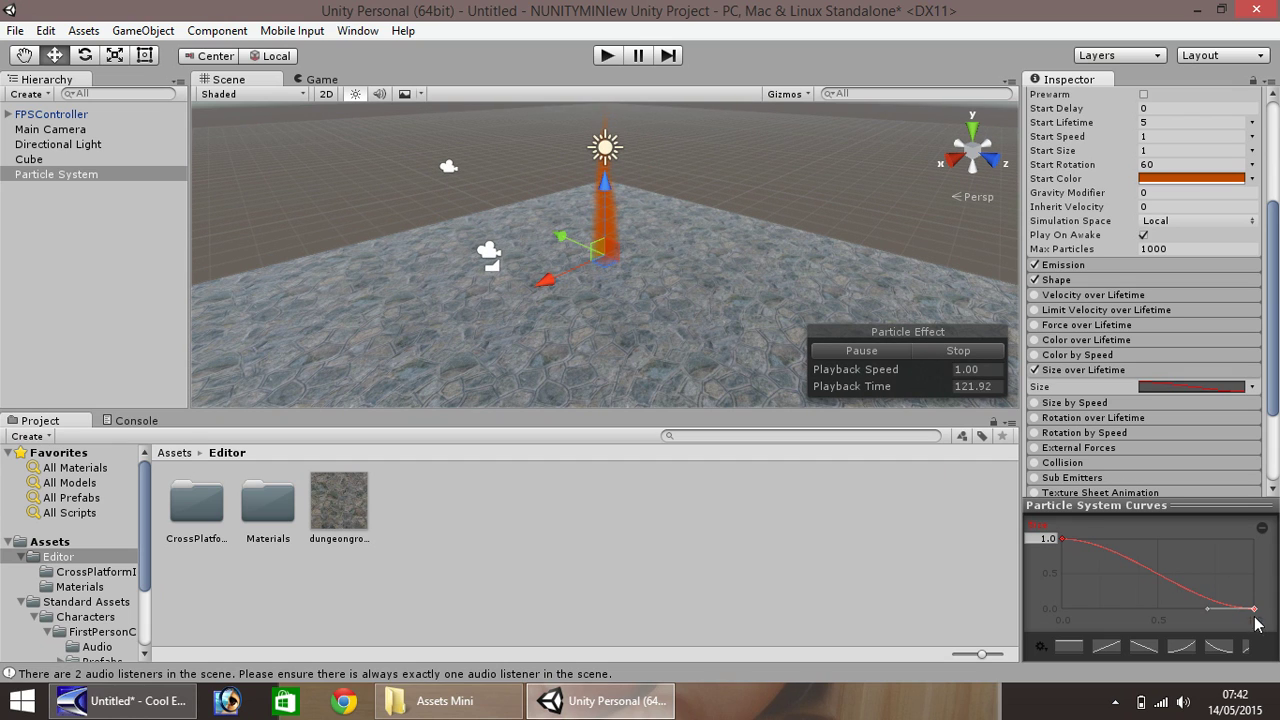
mouse_move(1256, 608)
drag(1256, 608, 1155, 637)
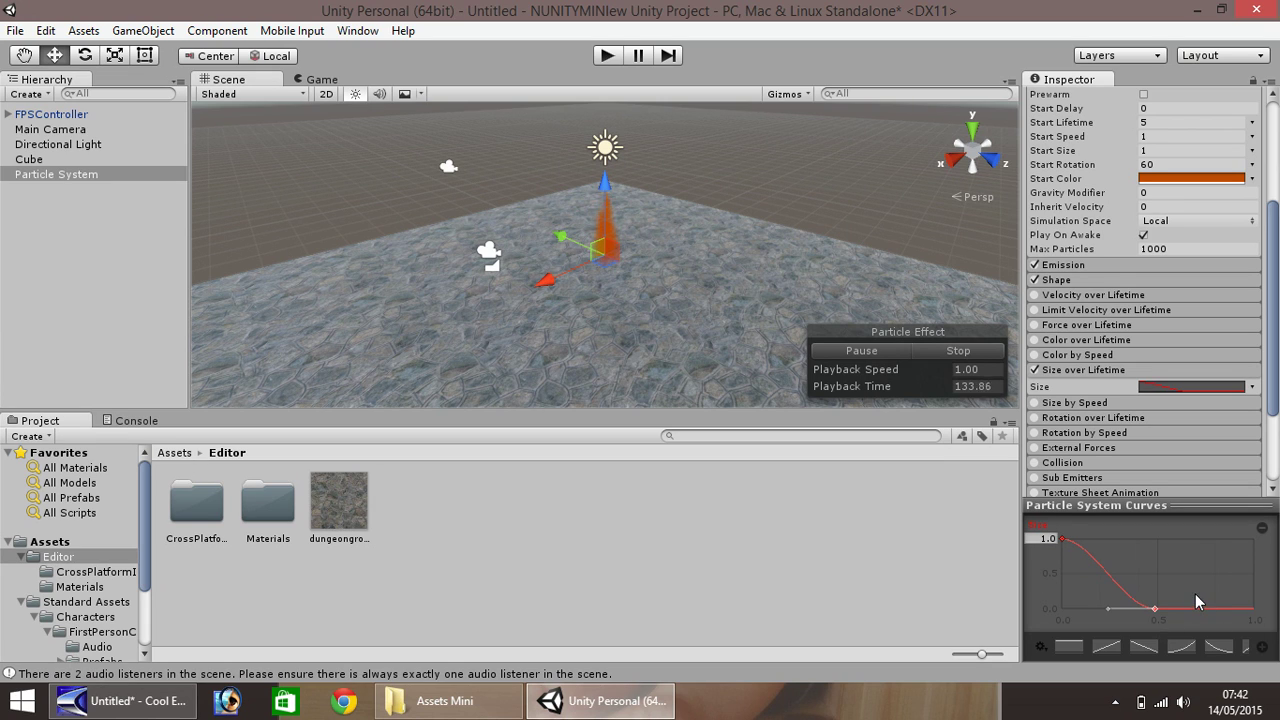
Turn on Rotation over Lifetime and enter 300 into its Angular Velocity field
click(1073, 370)
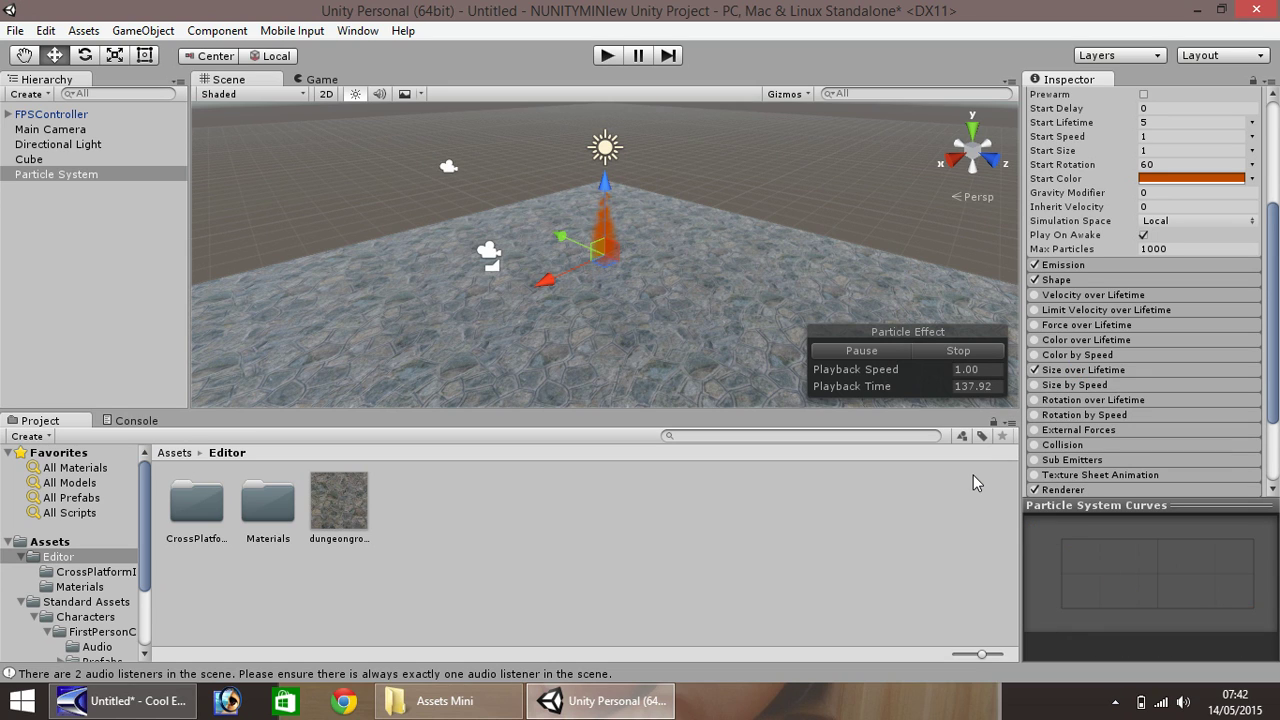
click(1058, 400)
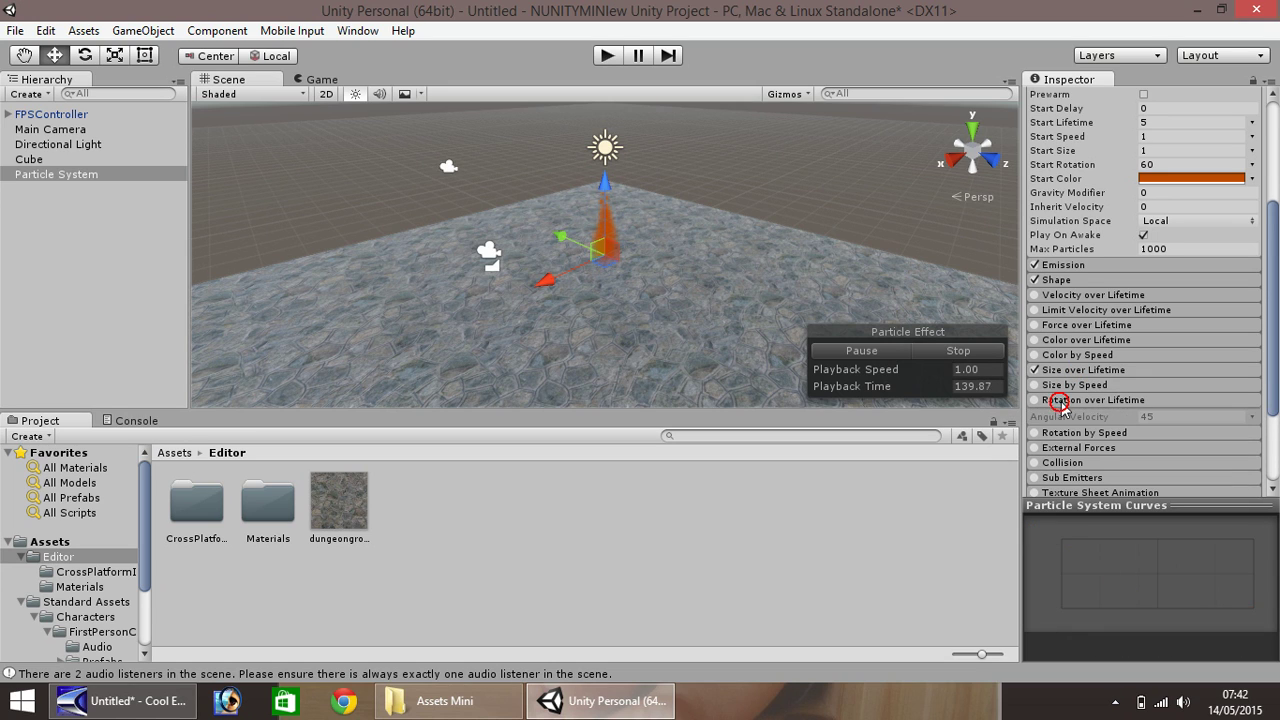
click(1036, 400)
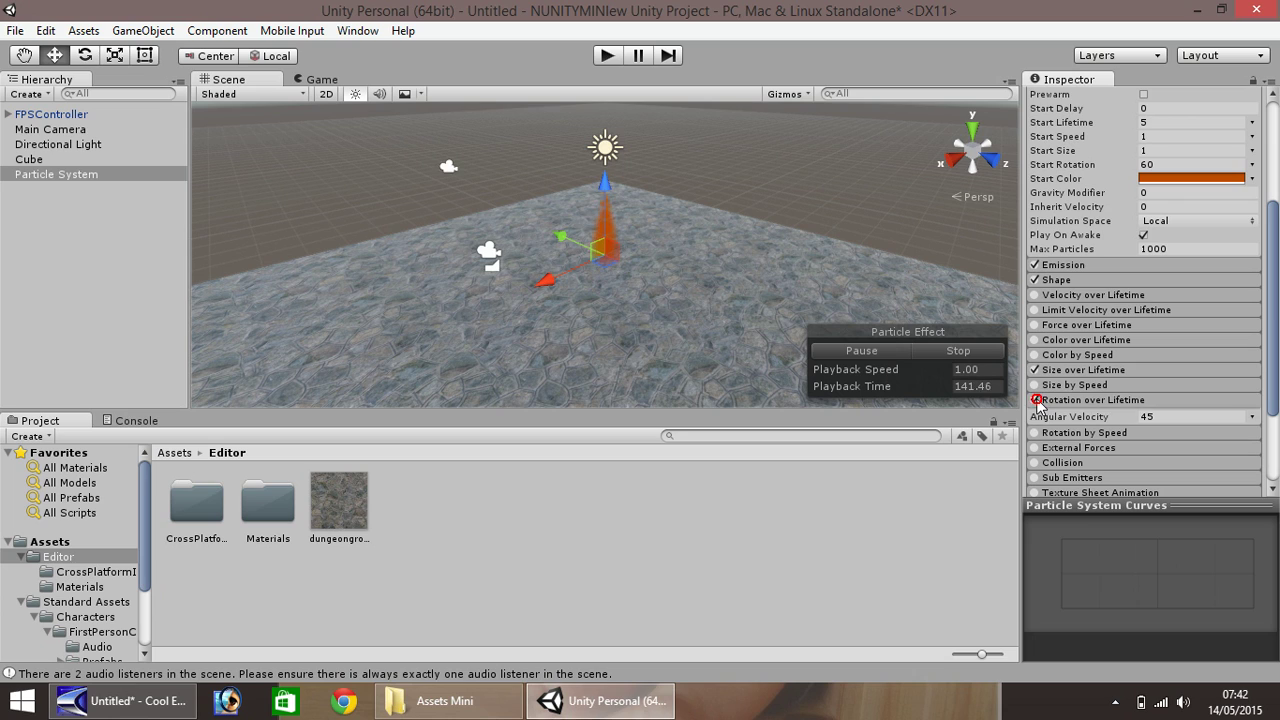
click(1184, 416)
text(300)
Create a new material named Flame in the top-level Assets folder
click(1076, 399)
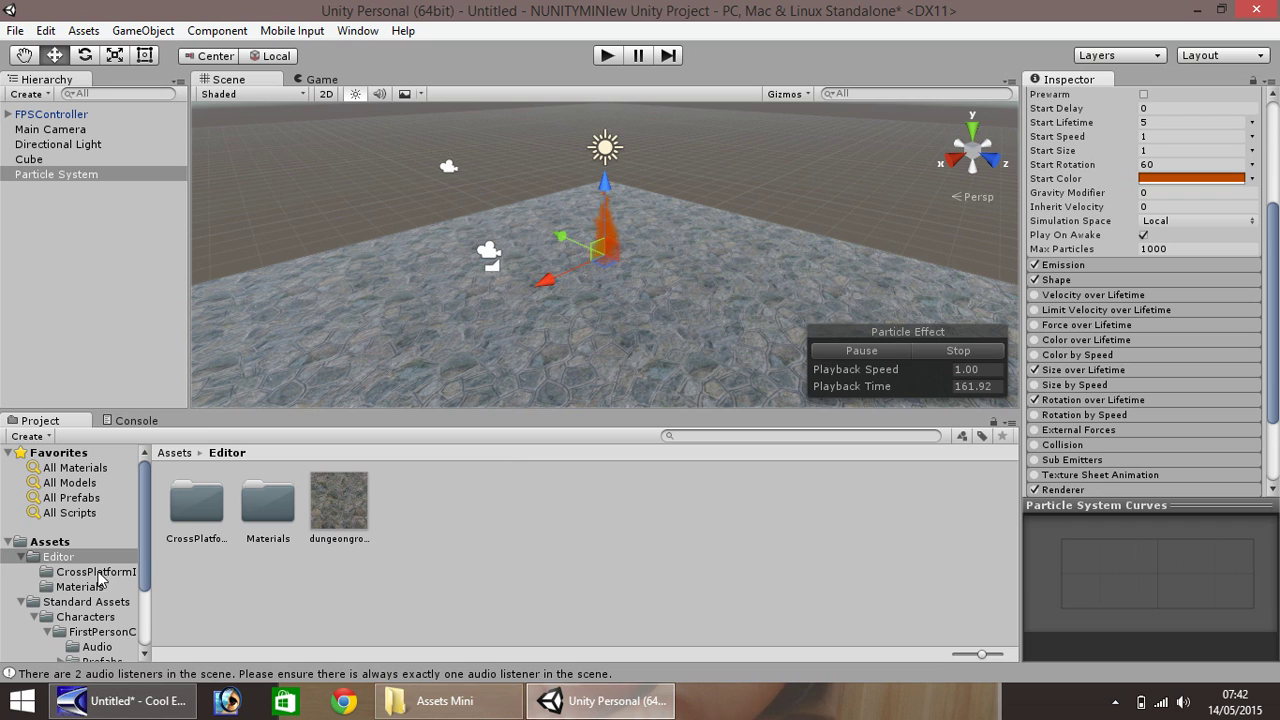
click(21, 556)
click(57, 540)
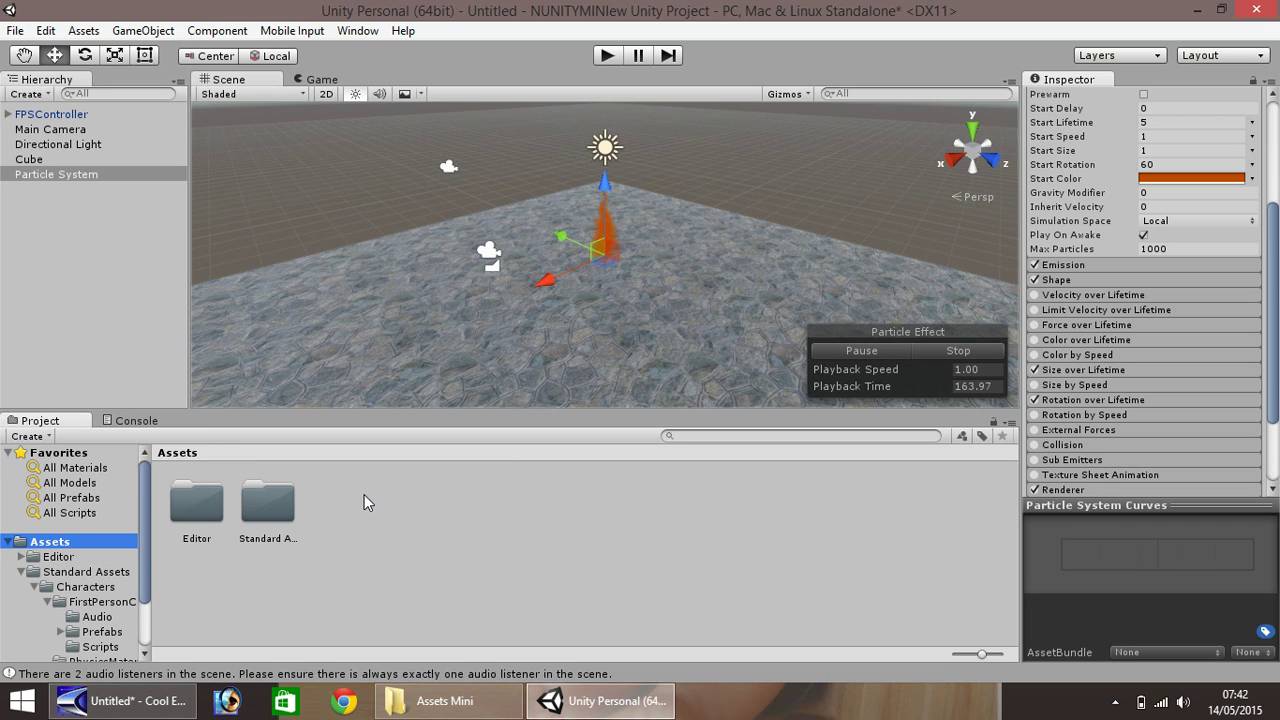
right_click(337, 507)
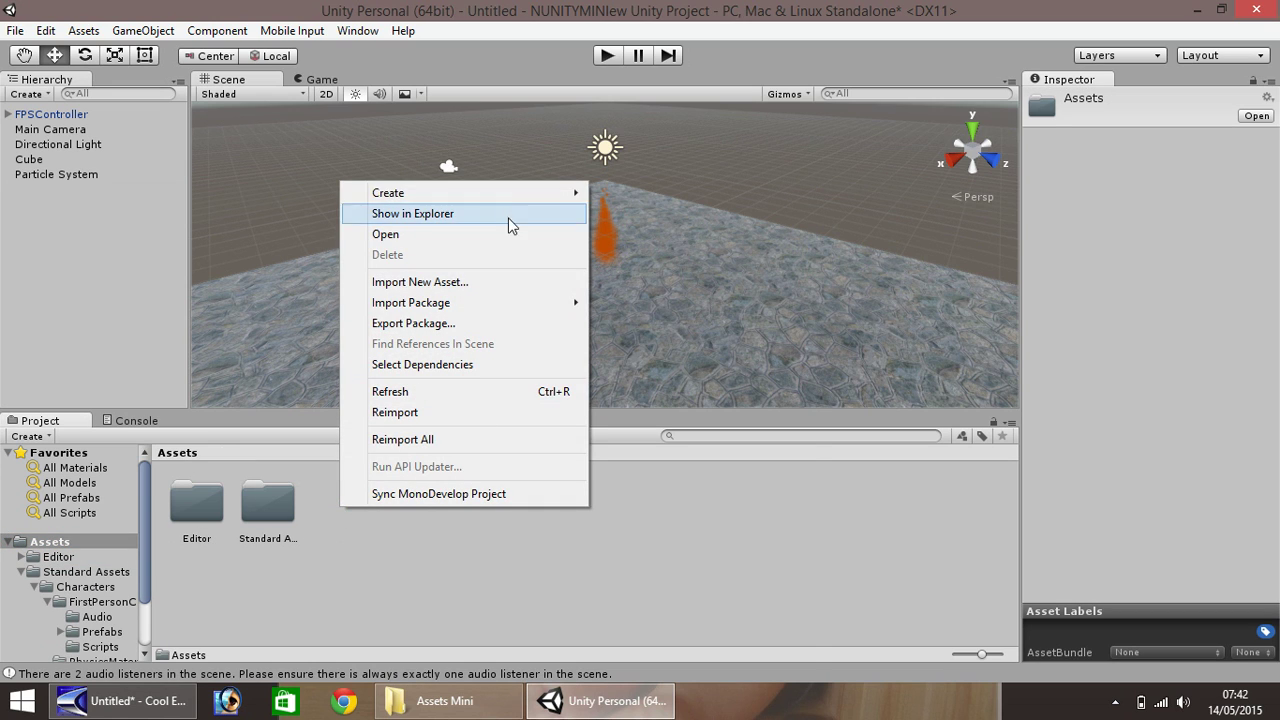
mouse_move(506, 194)
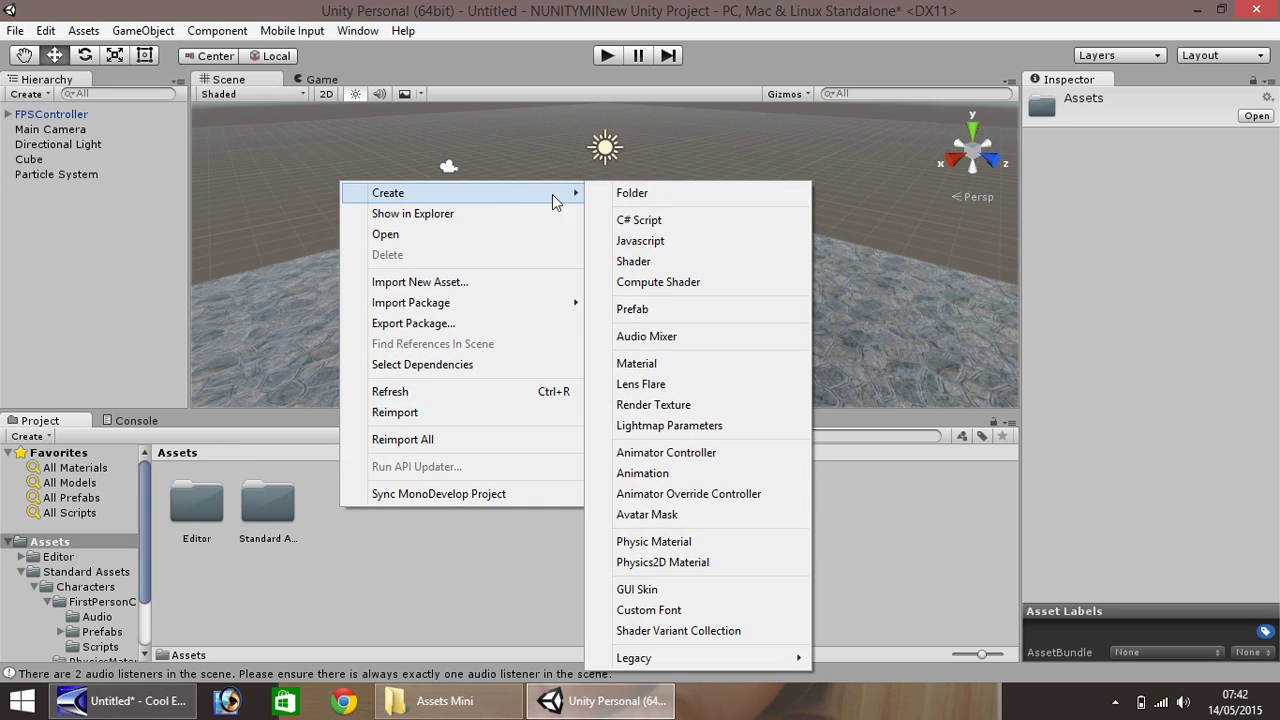
click(640, 364)
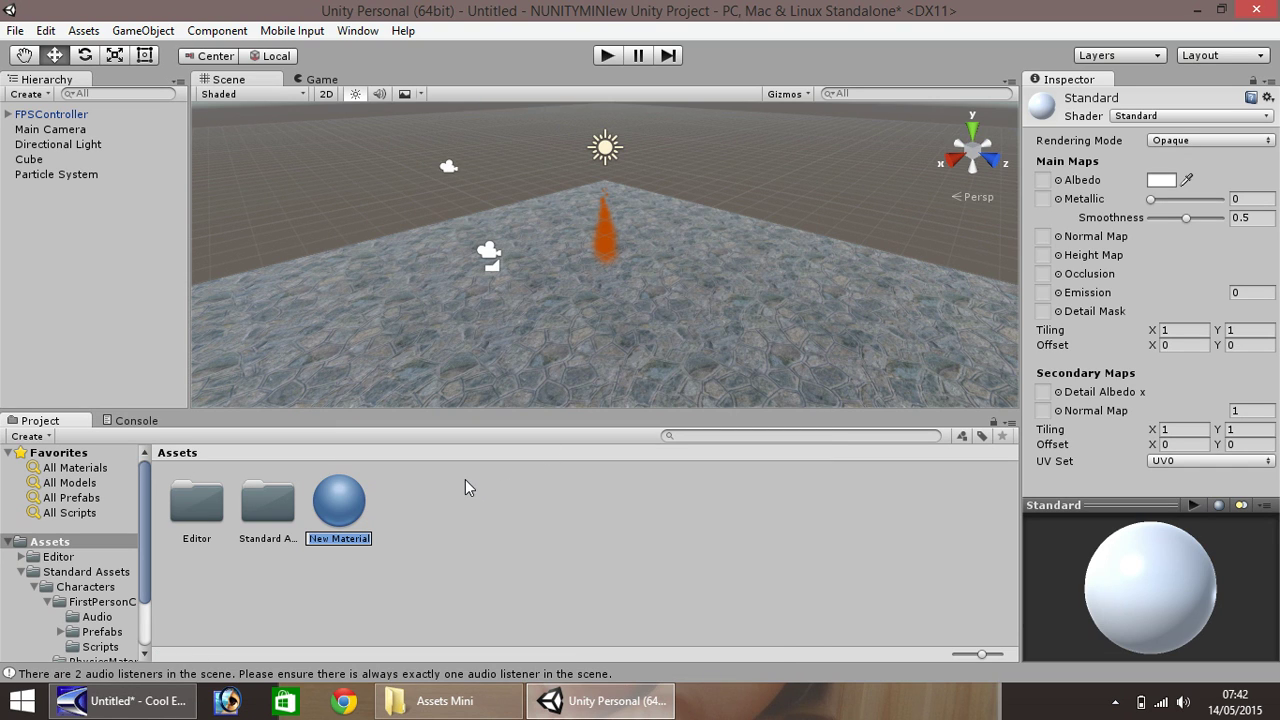
text(Flame)
key(Return)
Drag MiniFire.jpg from the Assets Mini Explorer window into Unity's Assets pane
click(449, 700)
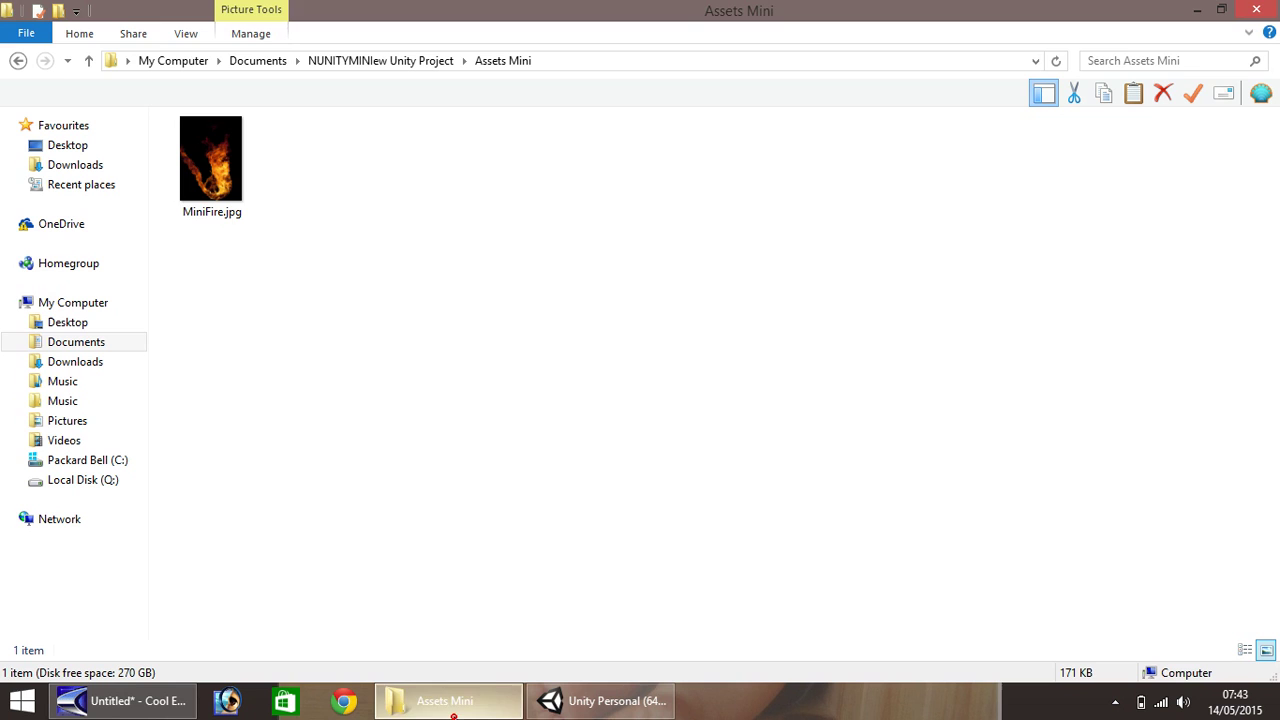
drag(207, 153, 413, 503)
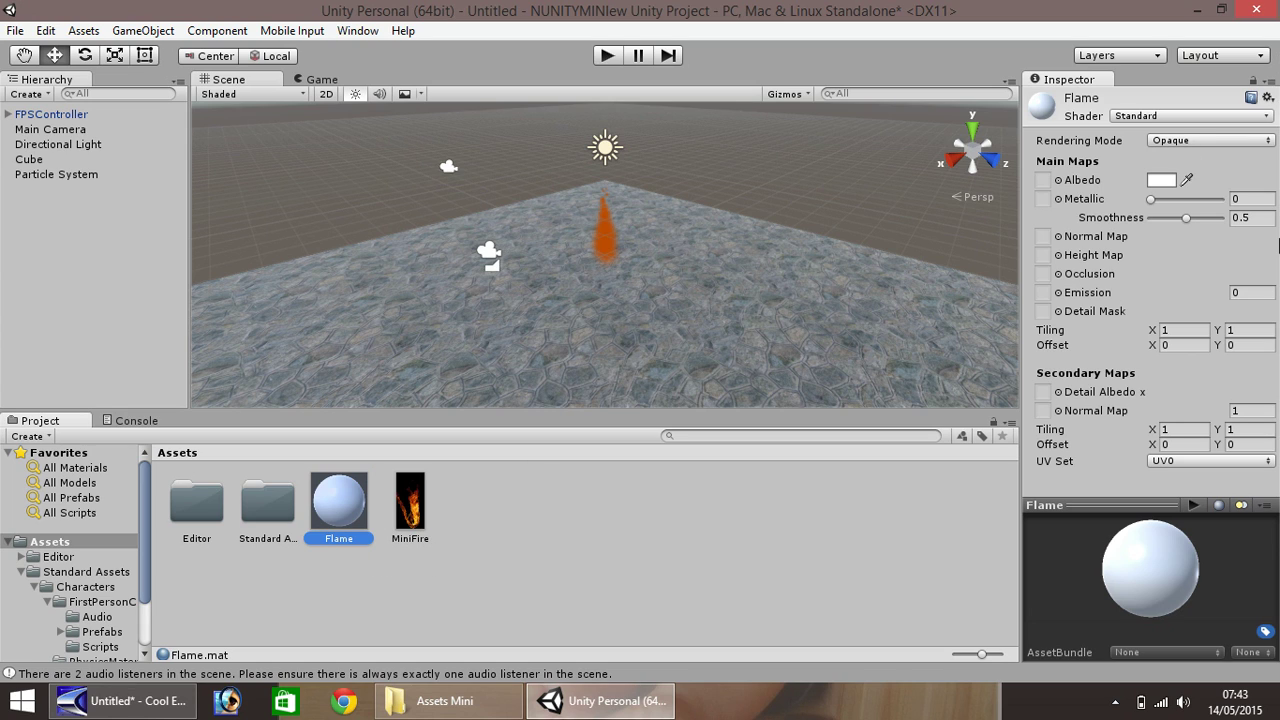
Assign MiniFire as Flame's _MainTex in Debug view, then drag Flame onto the Particle System
click(1270, 80)
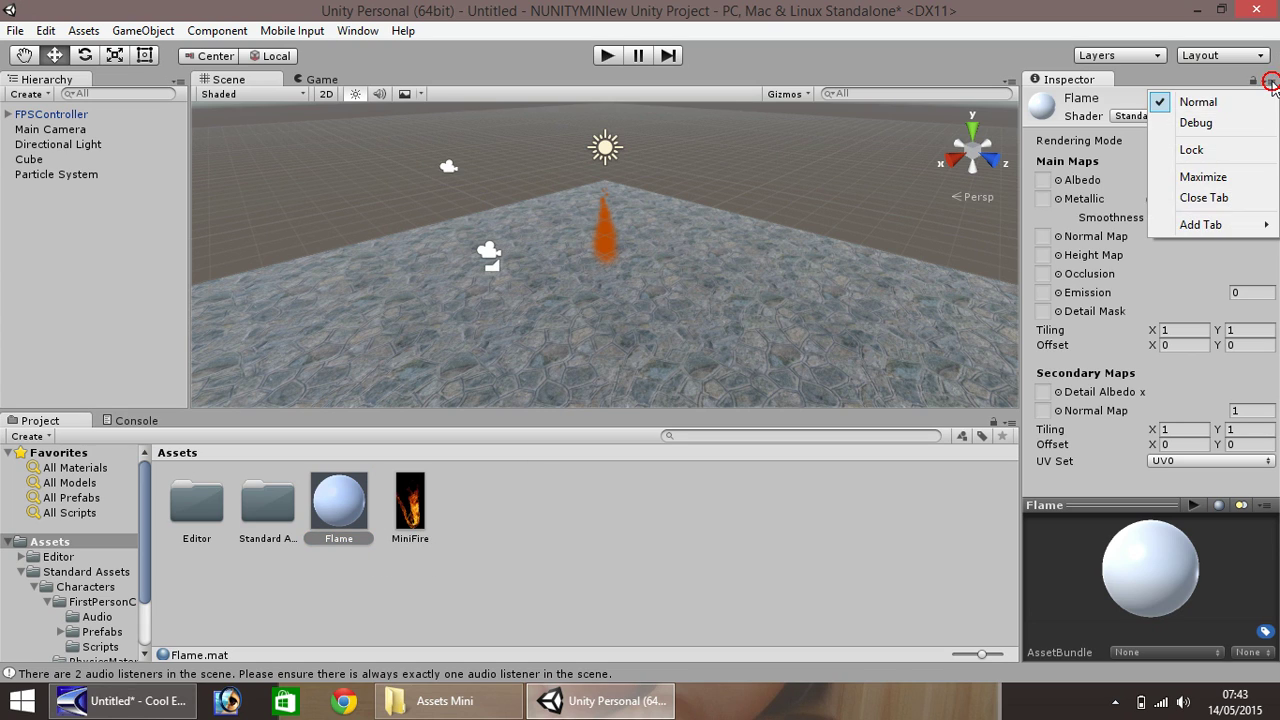
click(1218, 124)
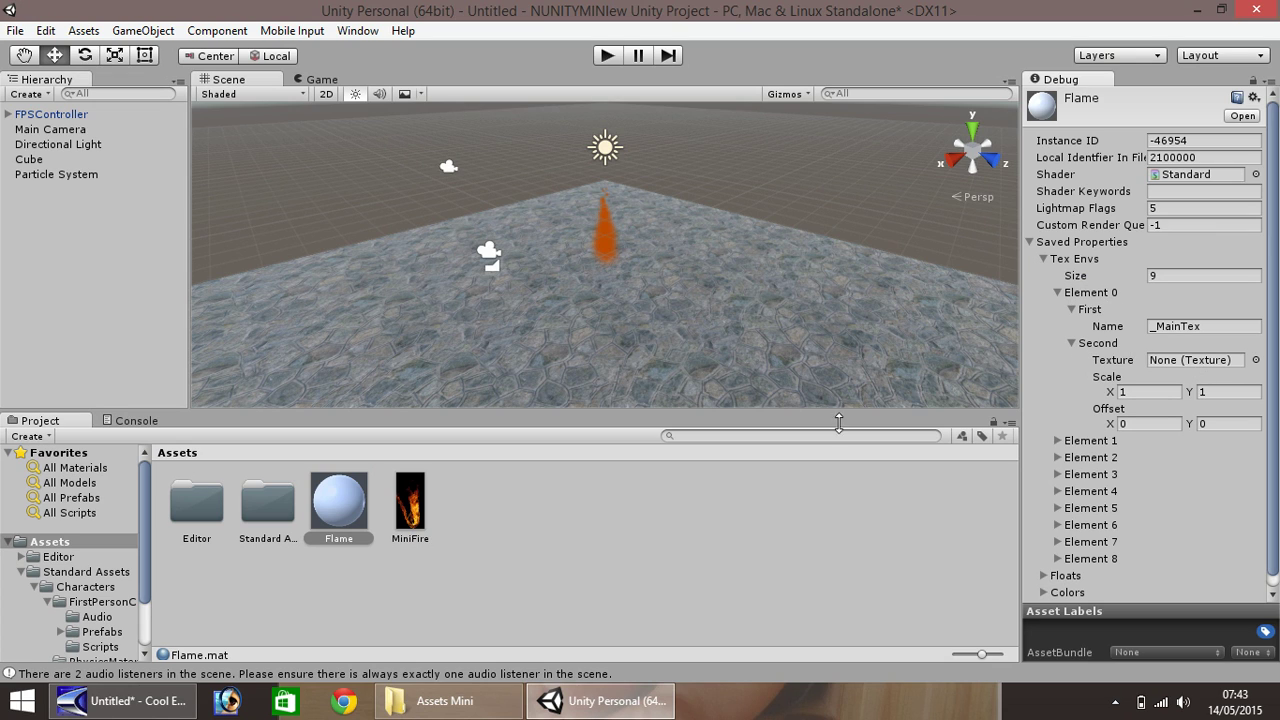
drag(417, 512, 1197, 366)
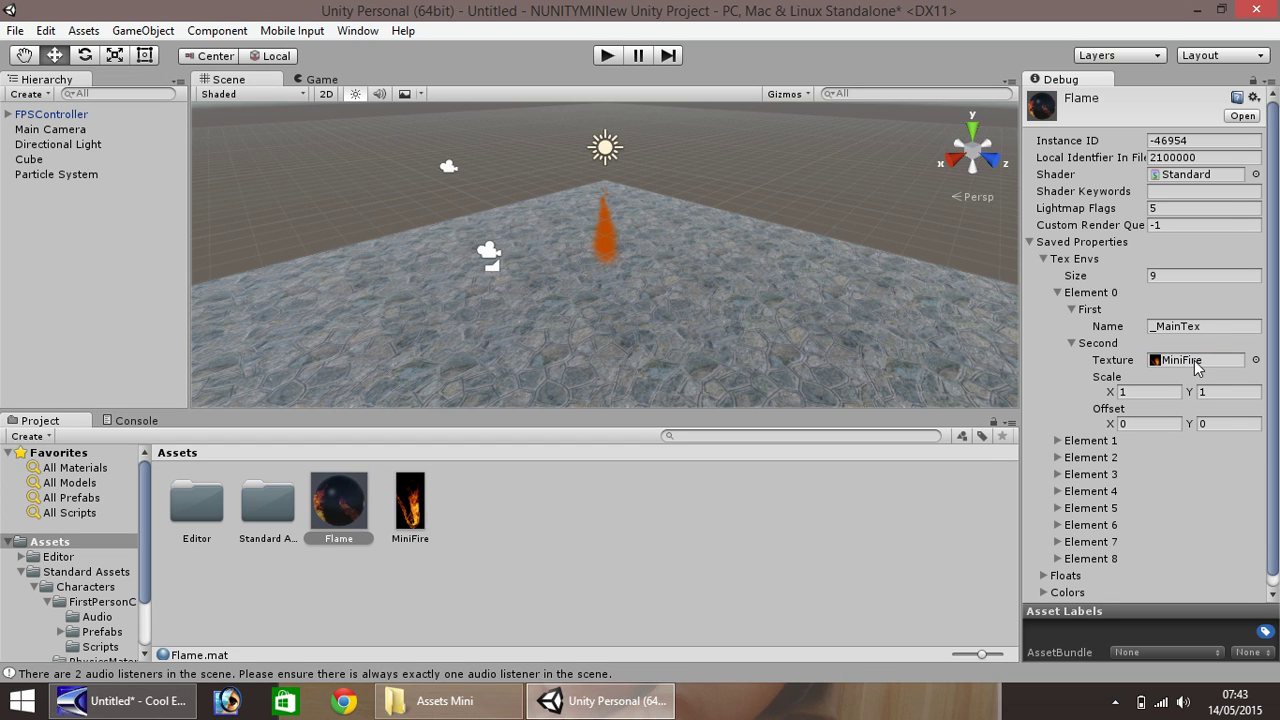
click(347, 510)
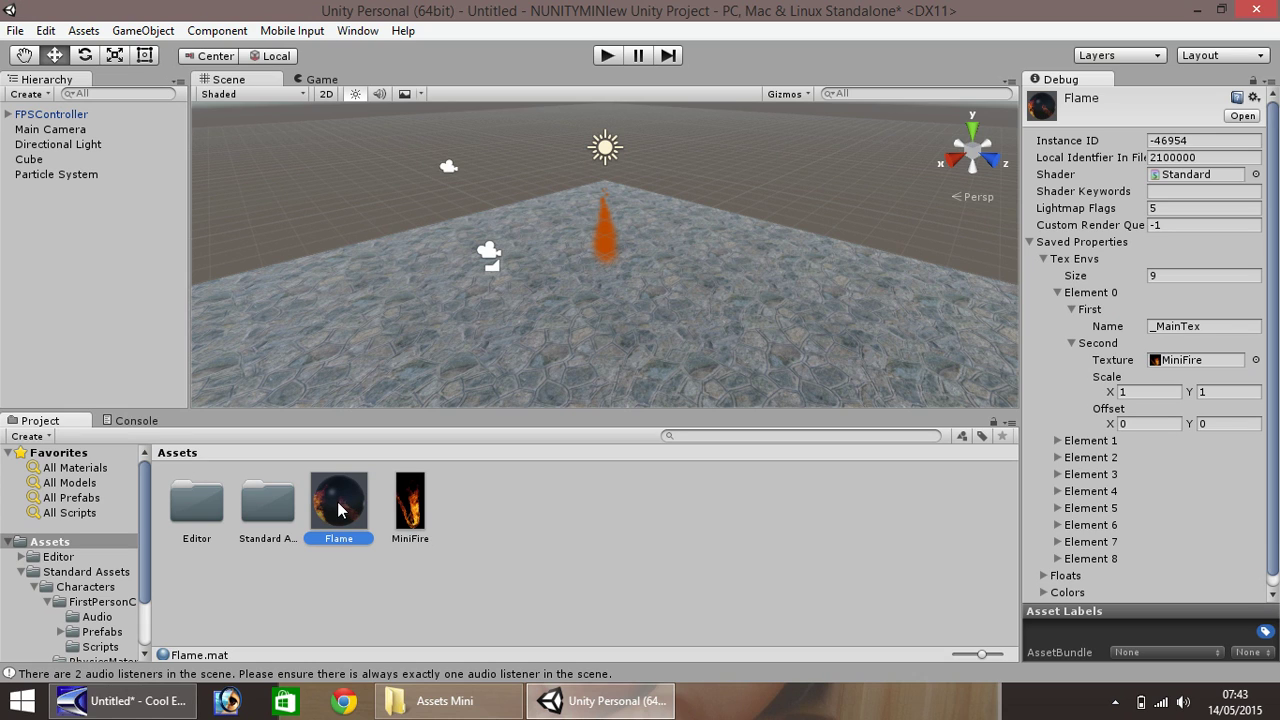
drag(343, 514, 54, 175)
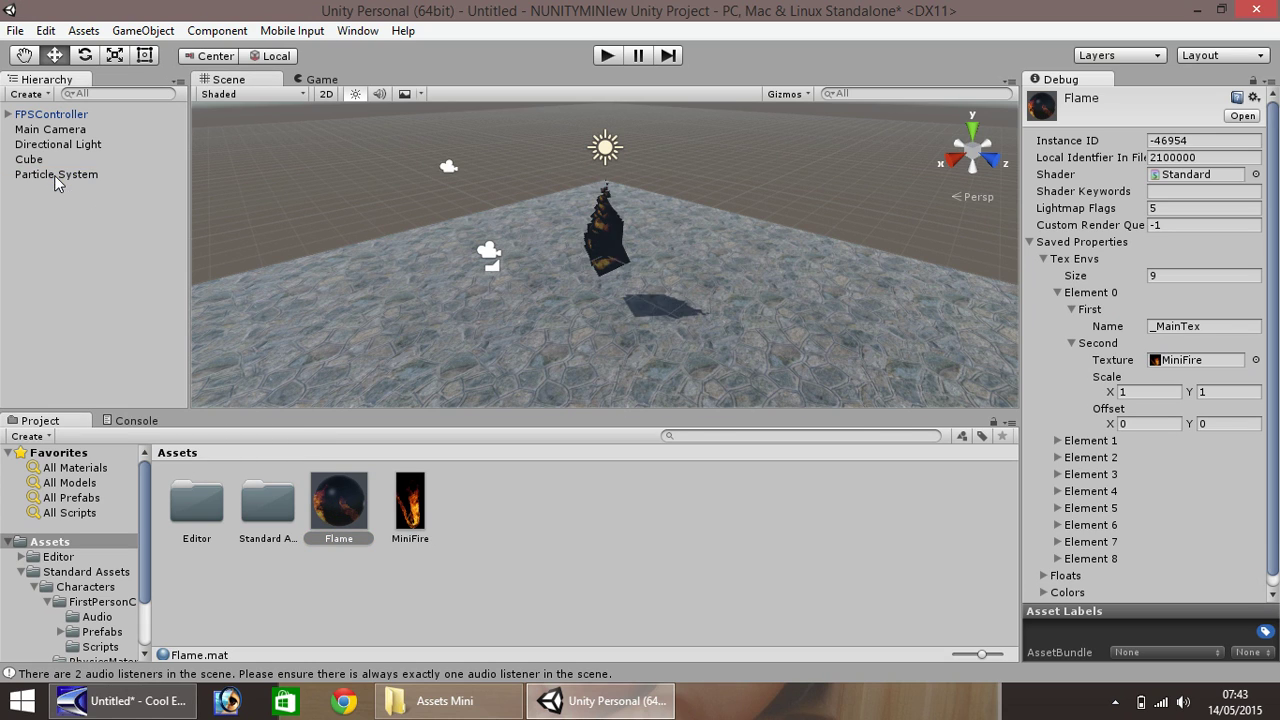
click(605, 246)
click(338, 502)
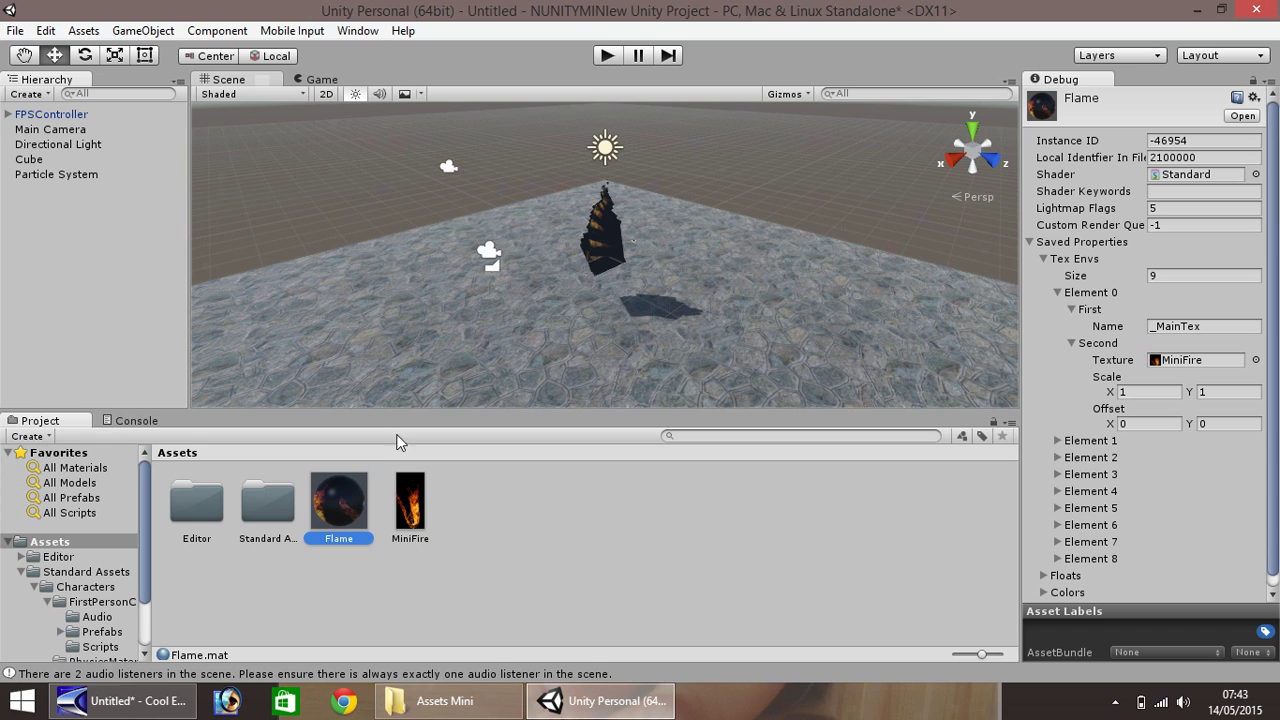
click(600, 254)
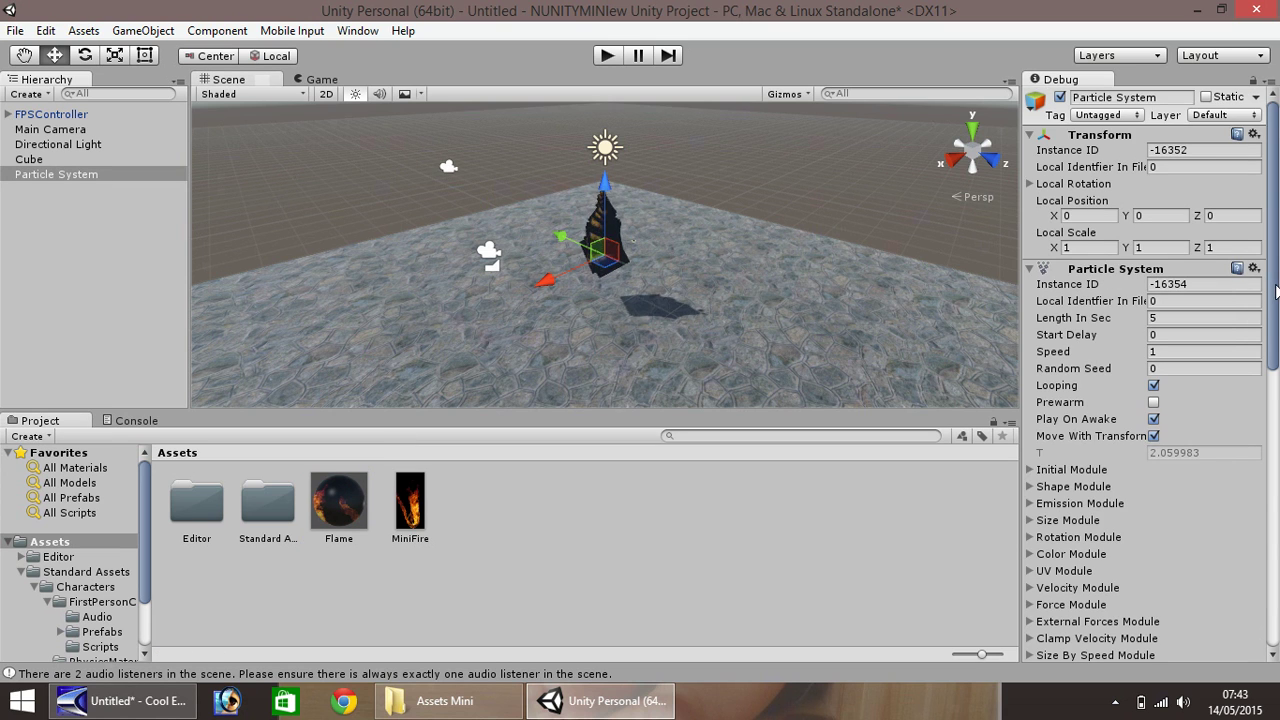
drag(1276, 286, 1272, 250)
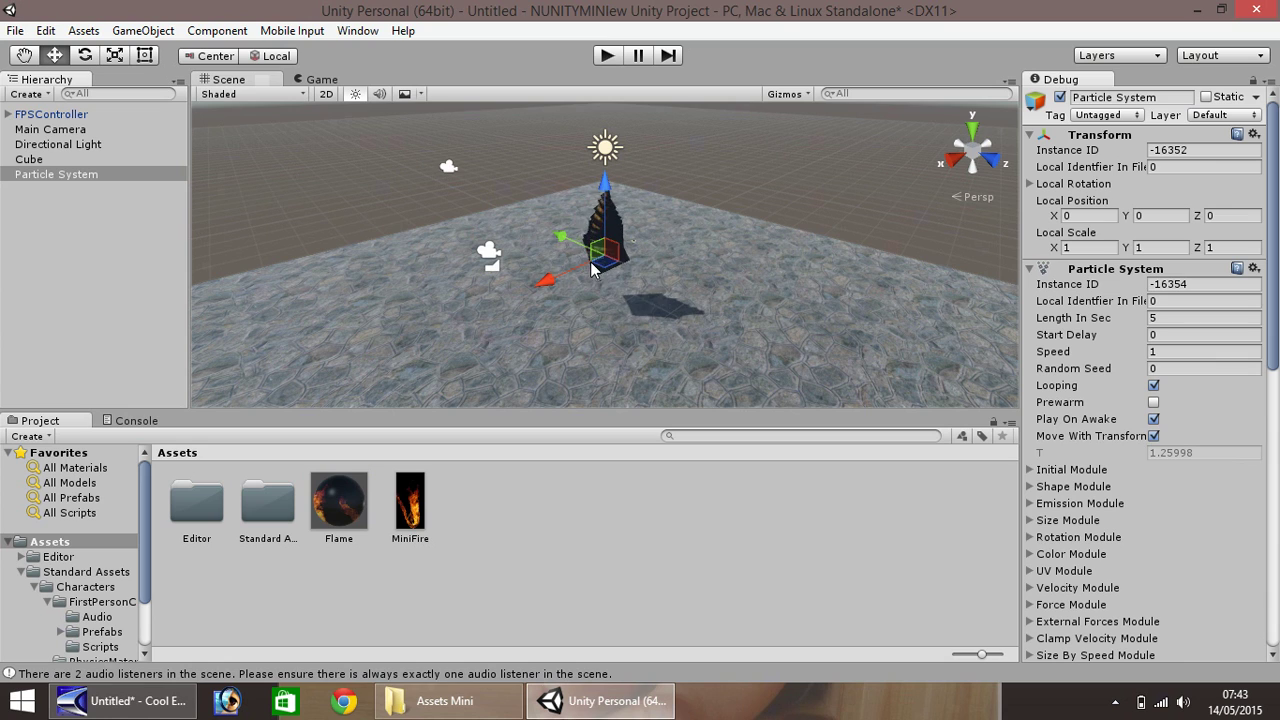
click(343, 499)
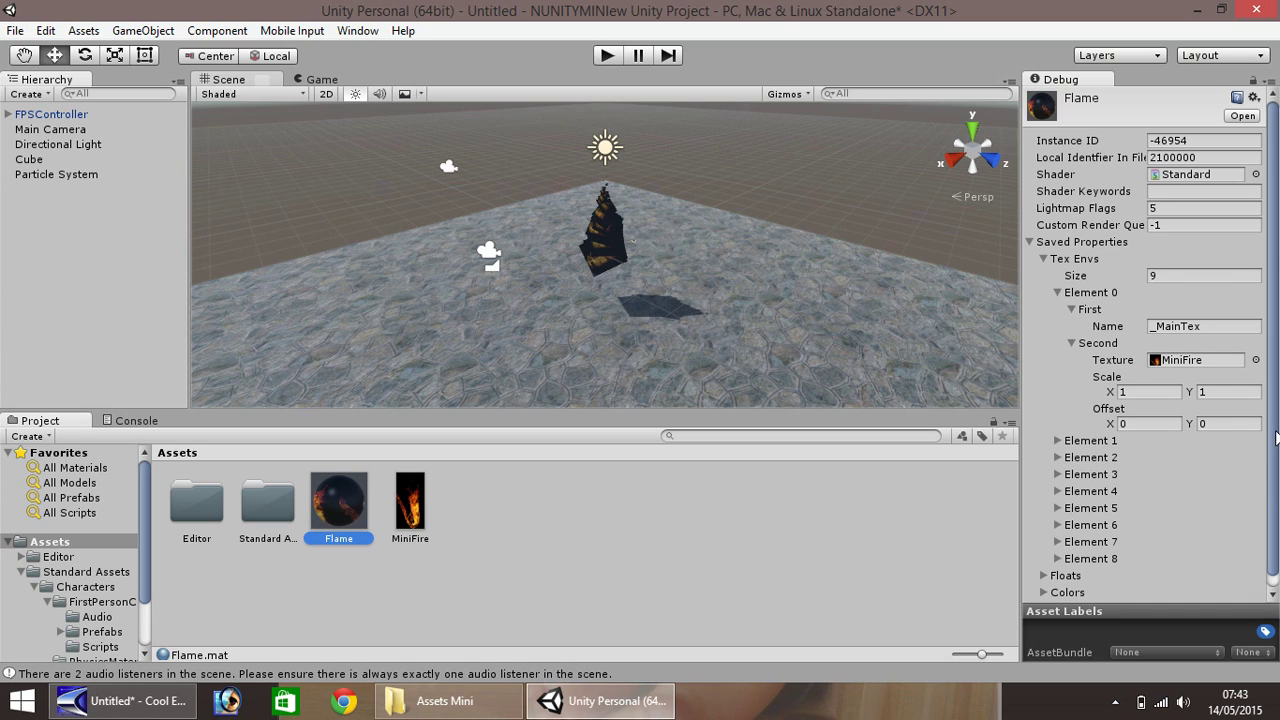
Toggle the Inspector between Normal and Debug views while inspecting MiniFire and the Flame material
click(1268, 84)
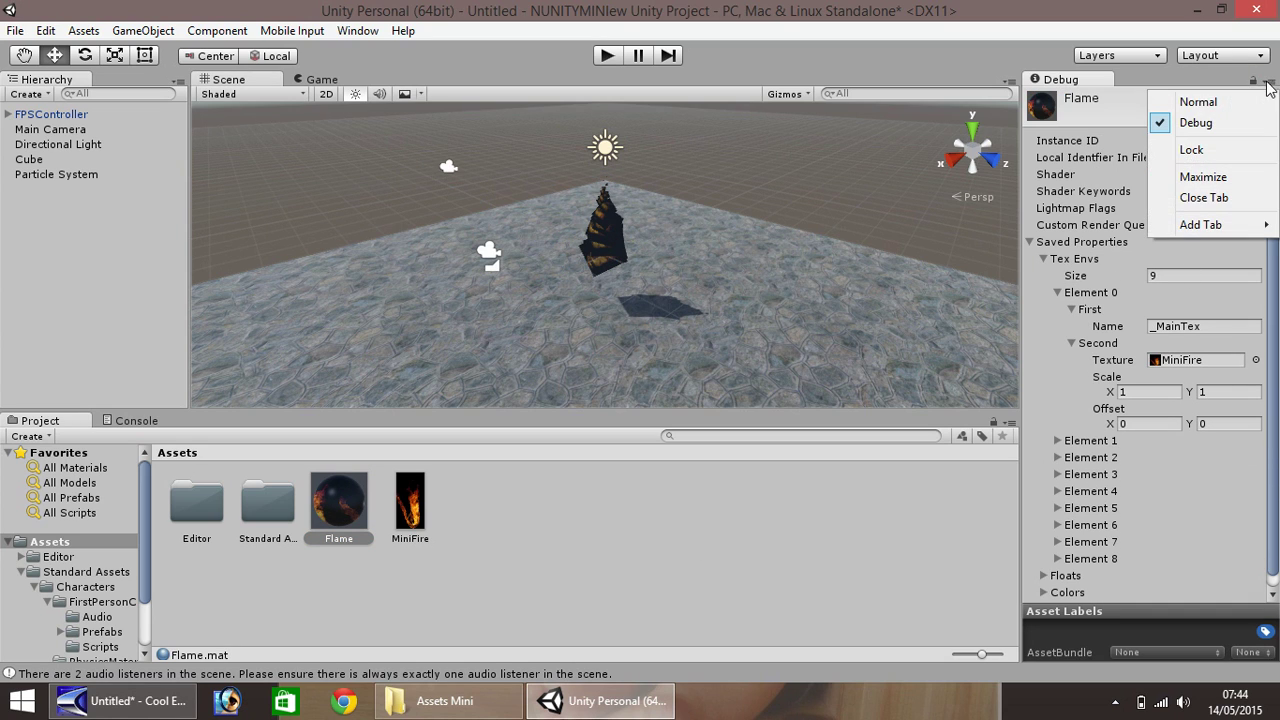
click(1197, 102)
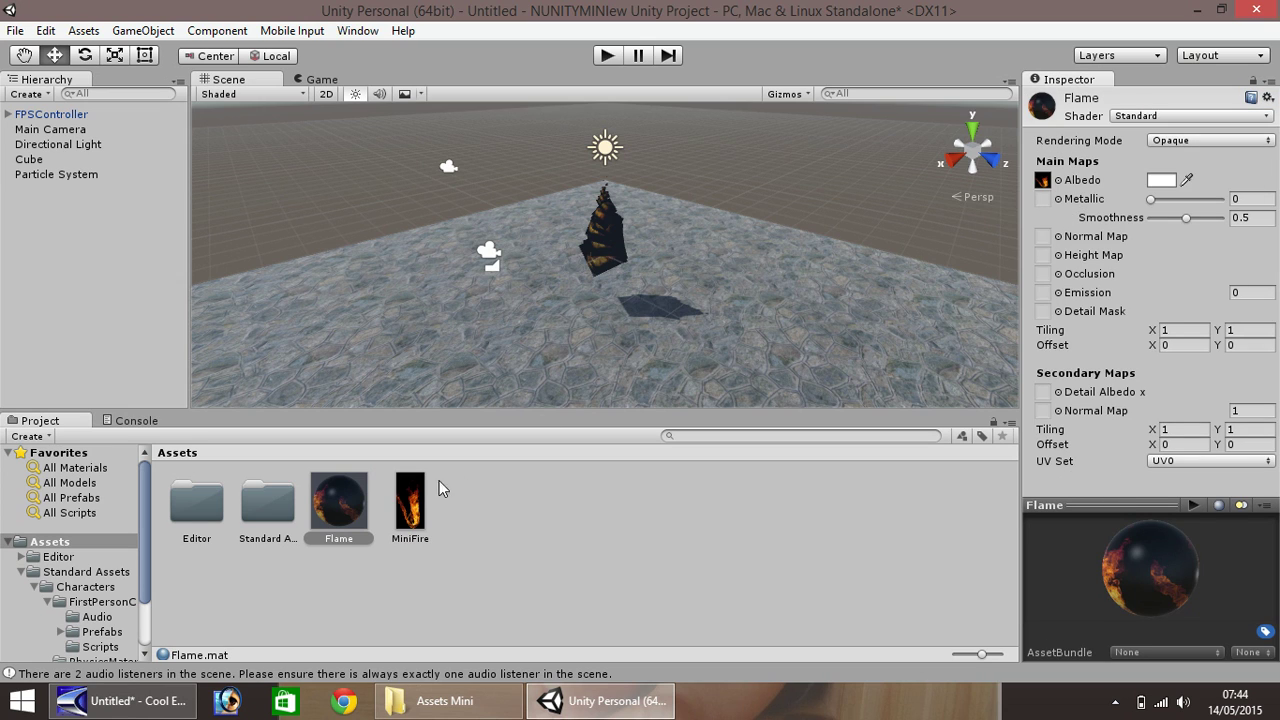
click(410, 510)
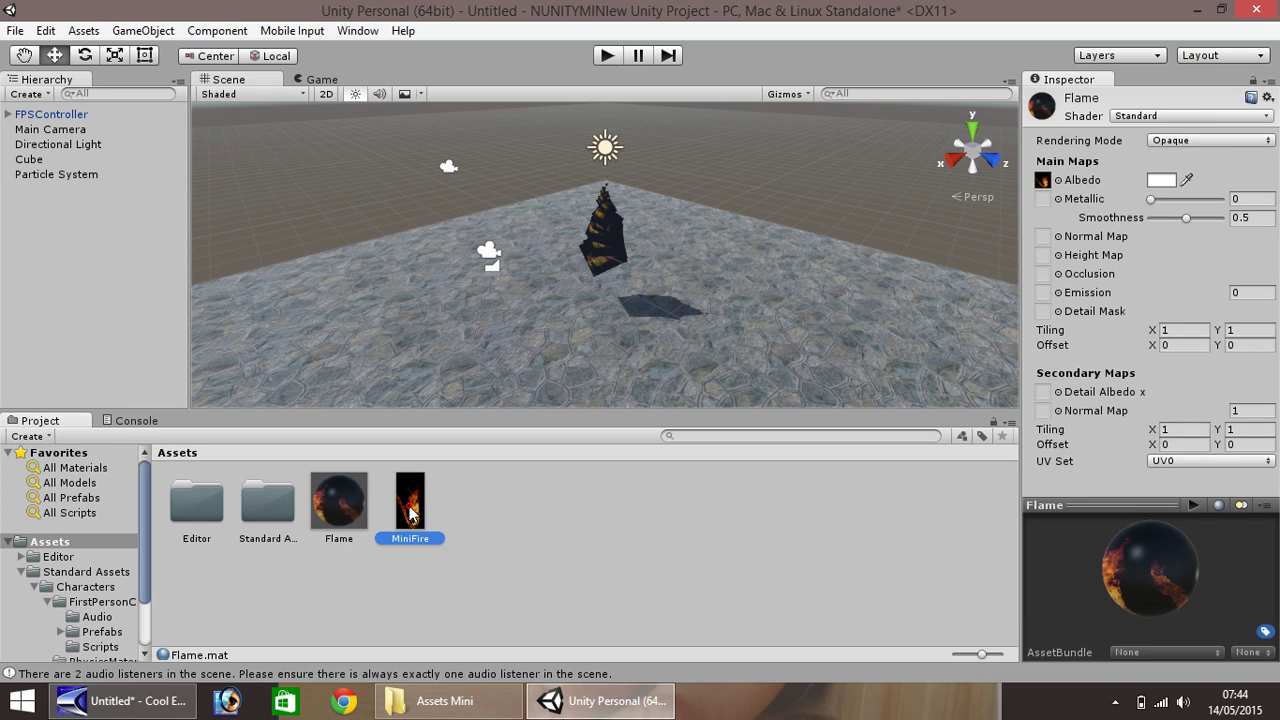
click(1269, 81)
click(1221, 121)
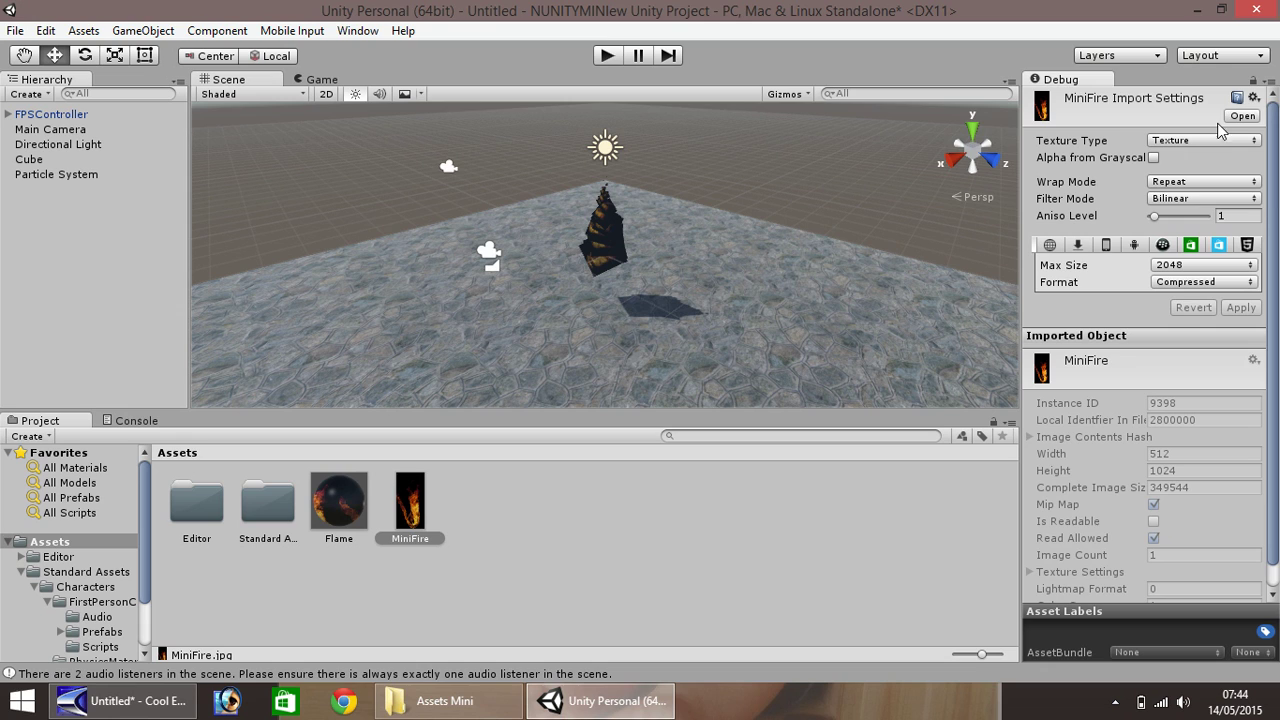
drag(1272, 207, 1277, 336)
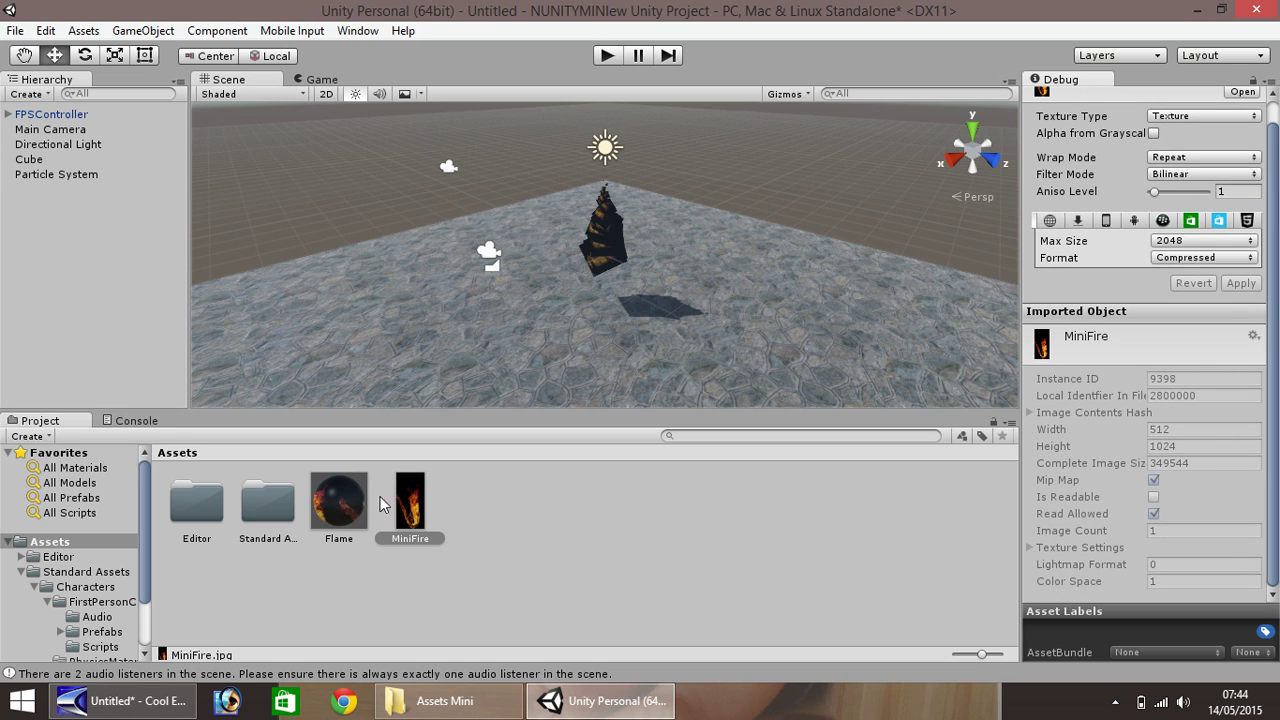
click(345, 505)
drag(1276, 452, 1276, 440)
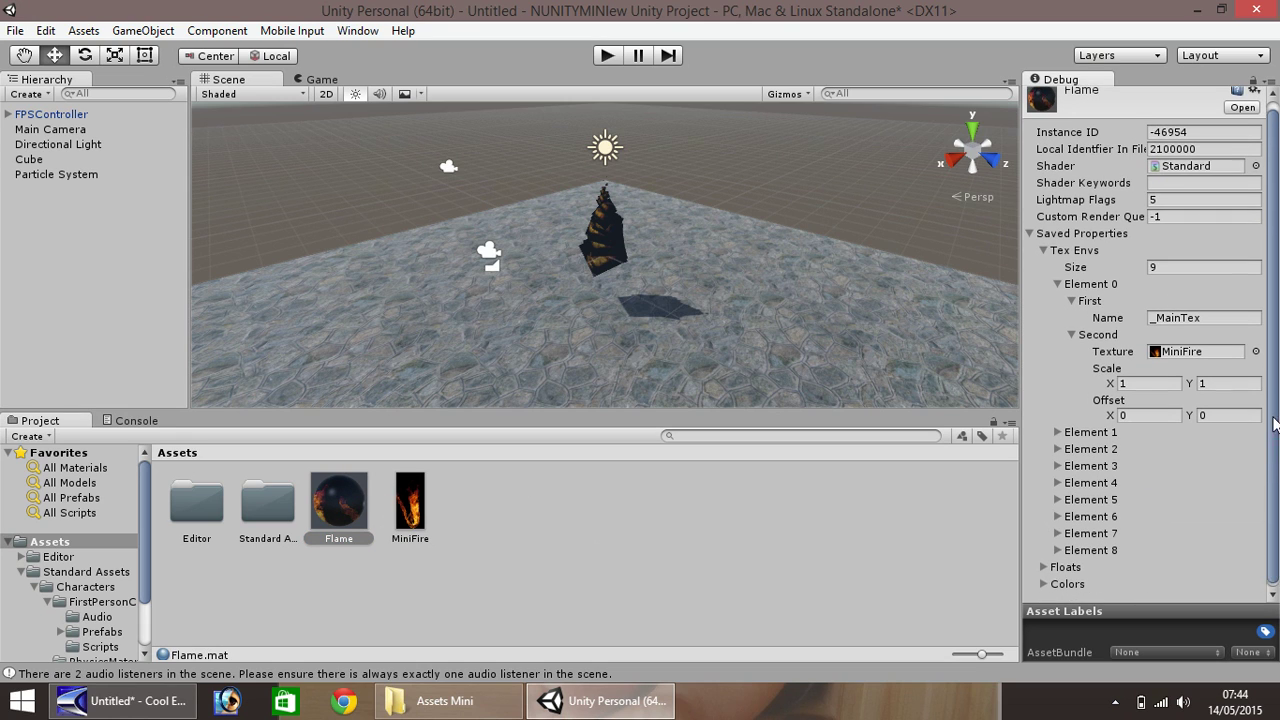
click(1031, 242)
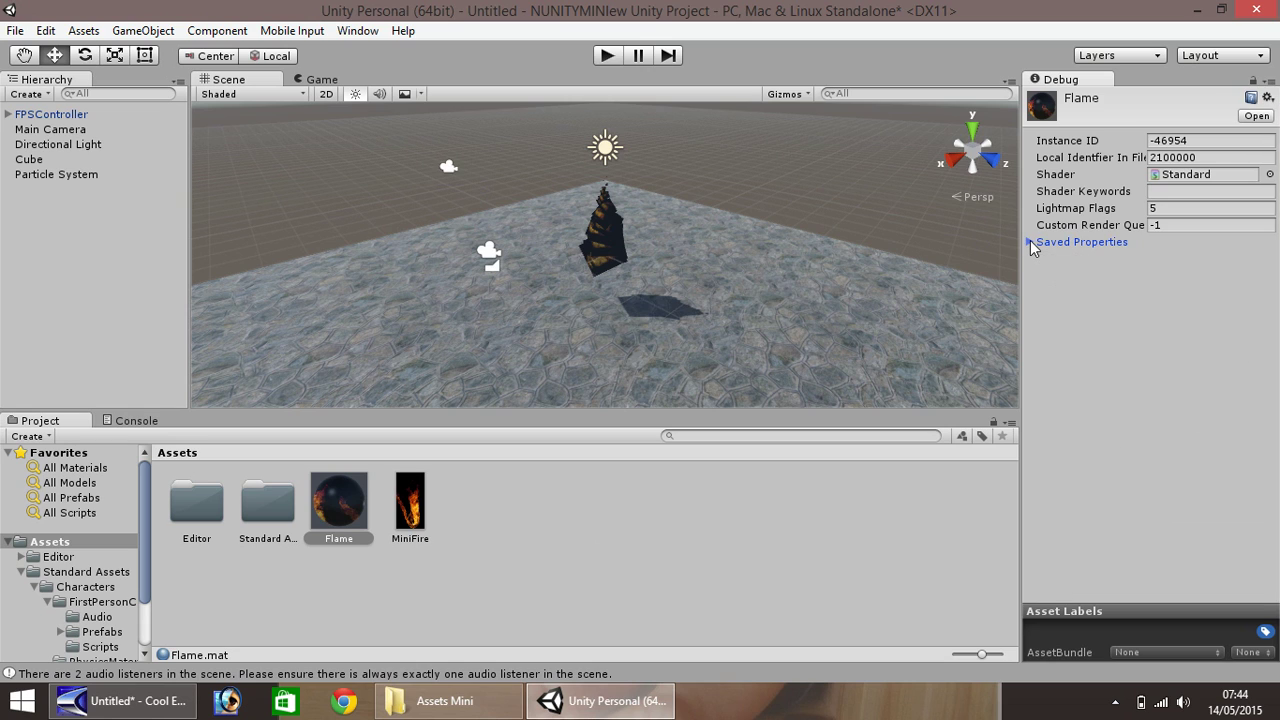
Return the Inspector to Normal view and review Flame's Standard shader with MiniFire as Albedo
click(597, 261)
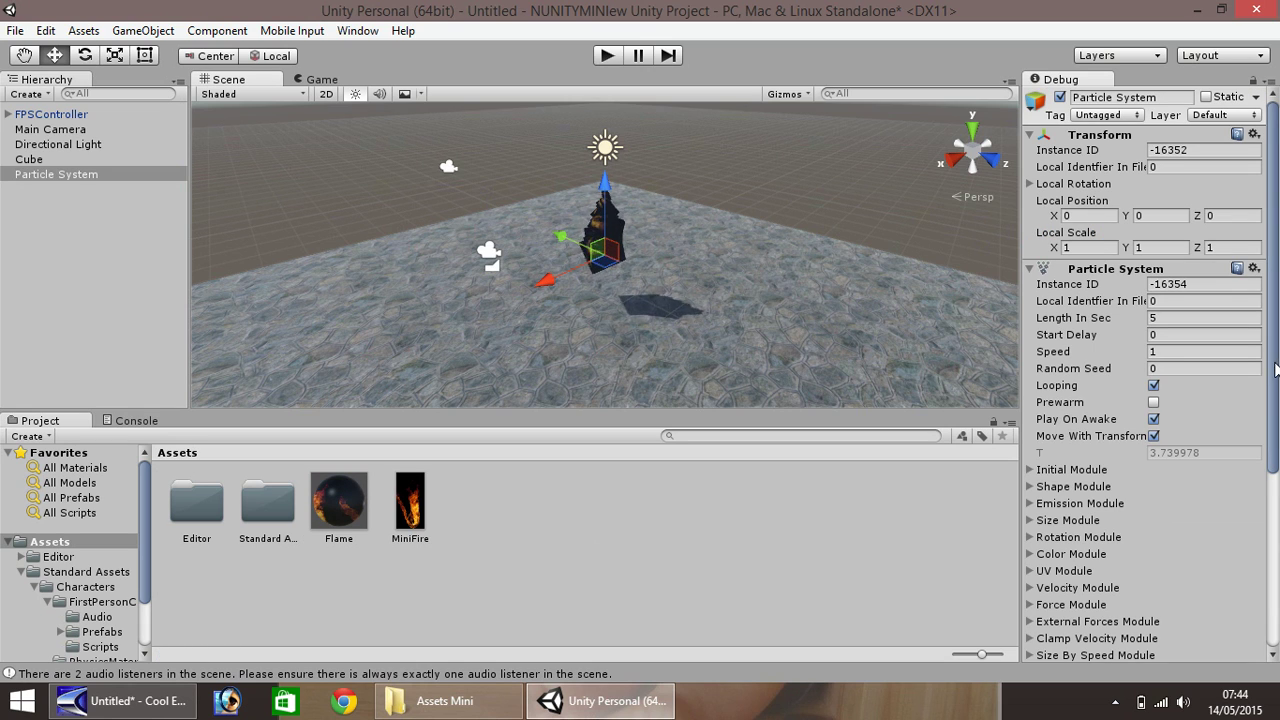
drag(1277, 375, 1277, 565)
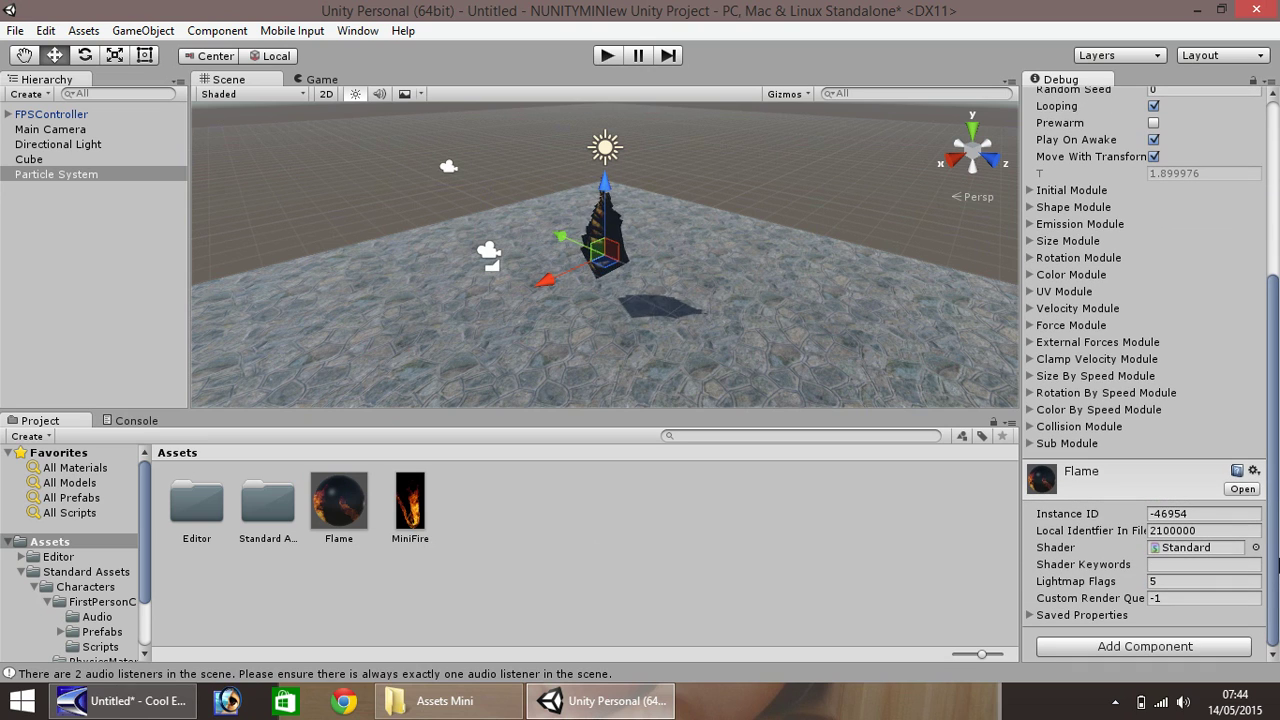
click(1030, 615)
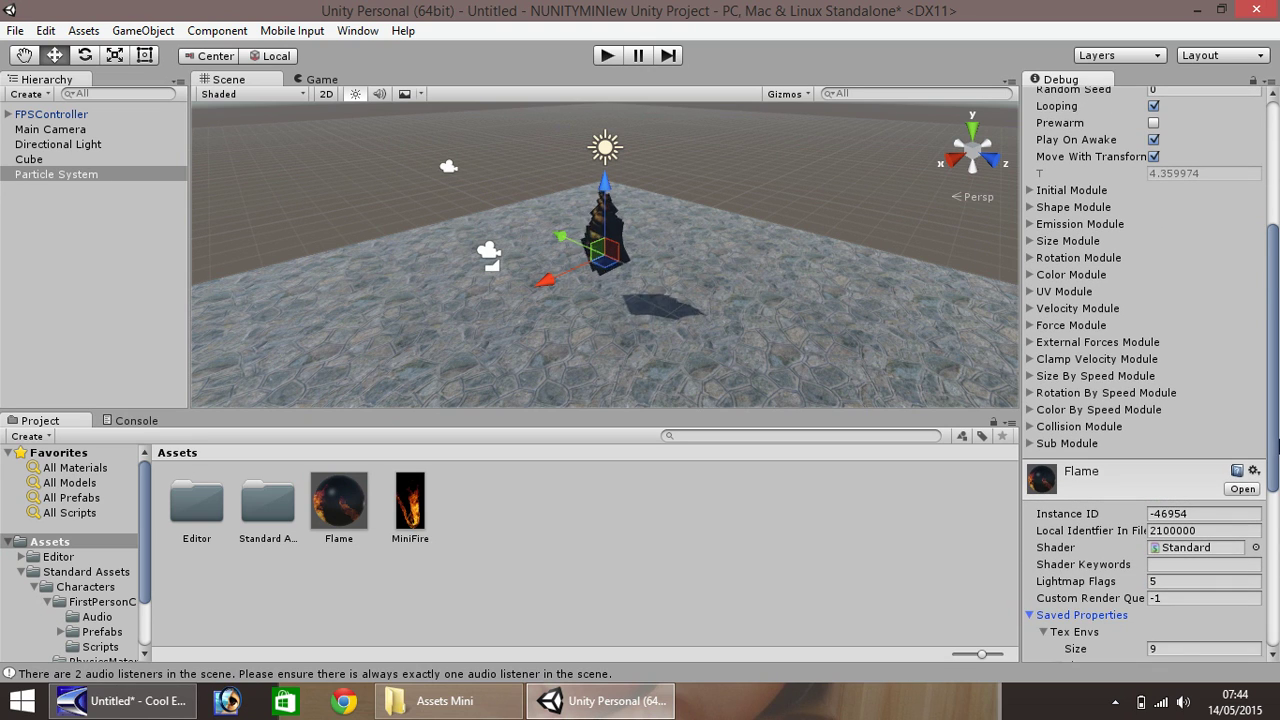
drag(1277, 420, 1277, 248)
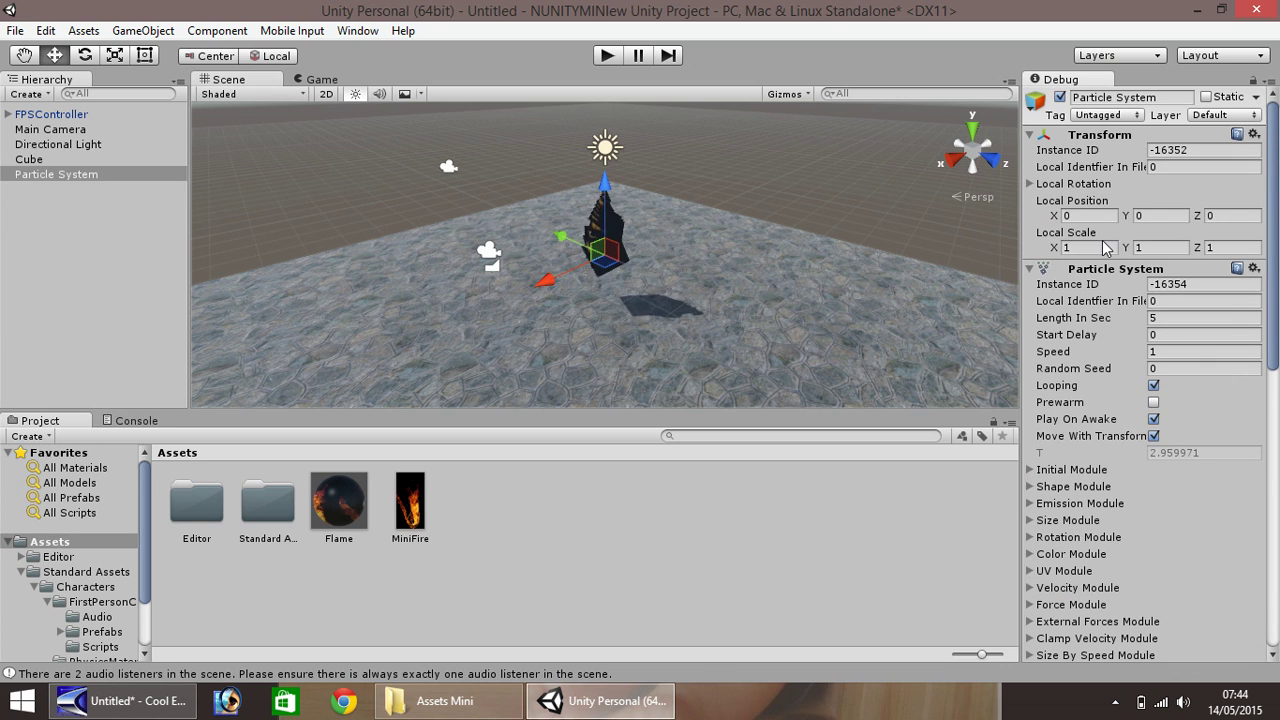
click(410, 505)
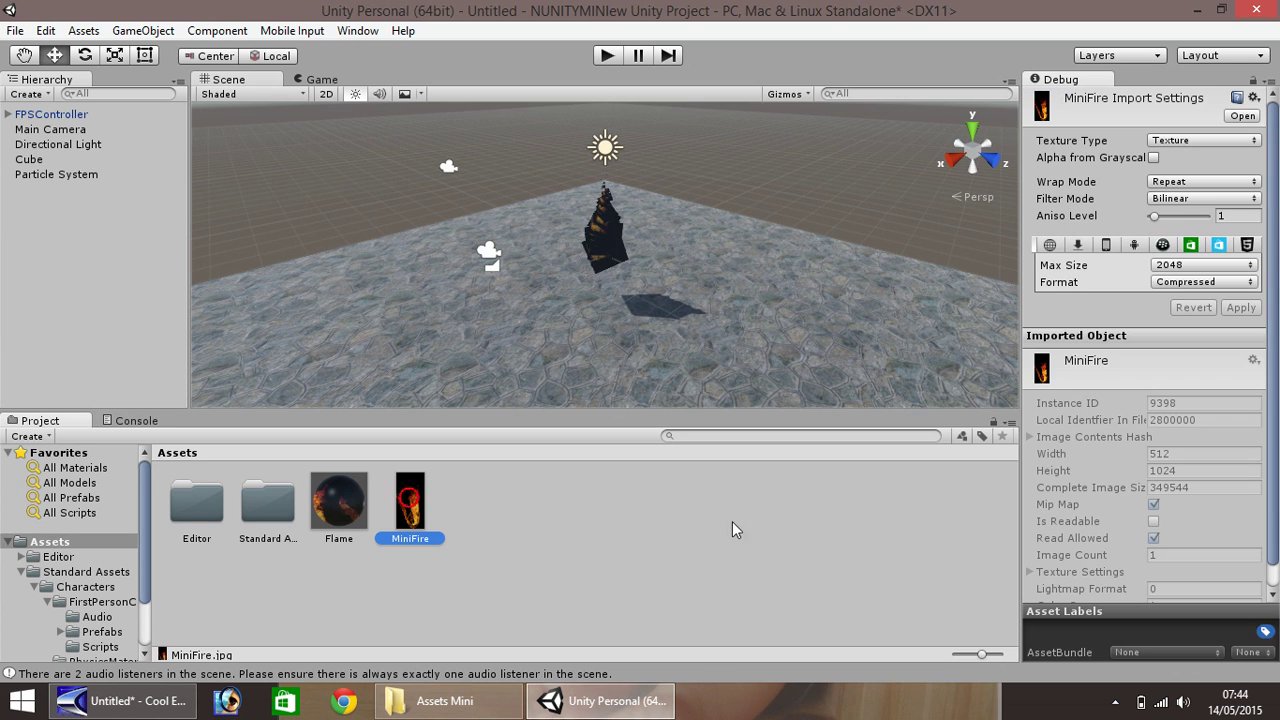
click(1271, 81)
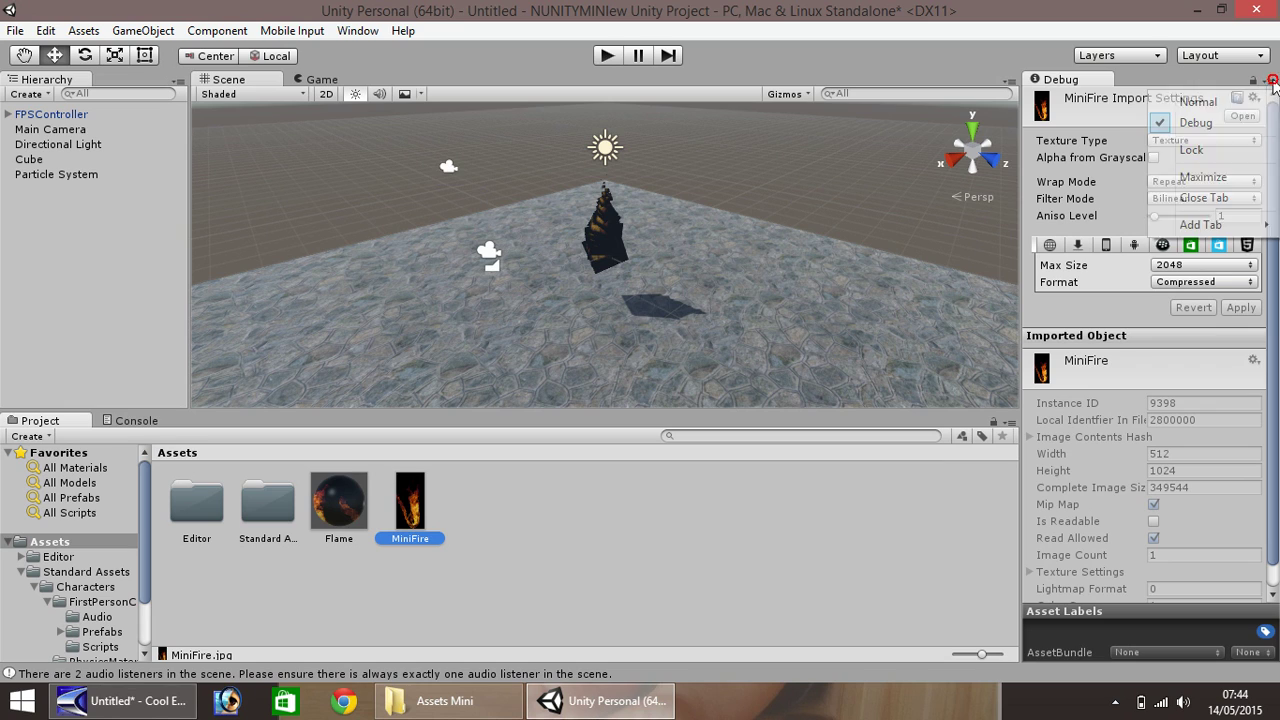
click(1199, 102)
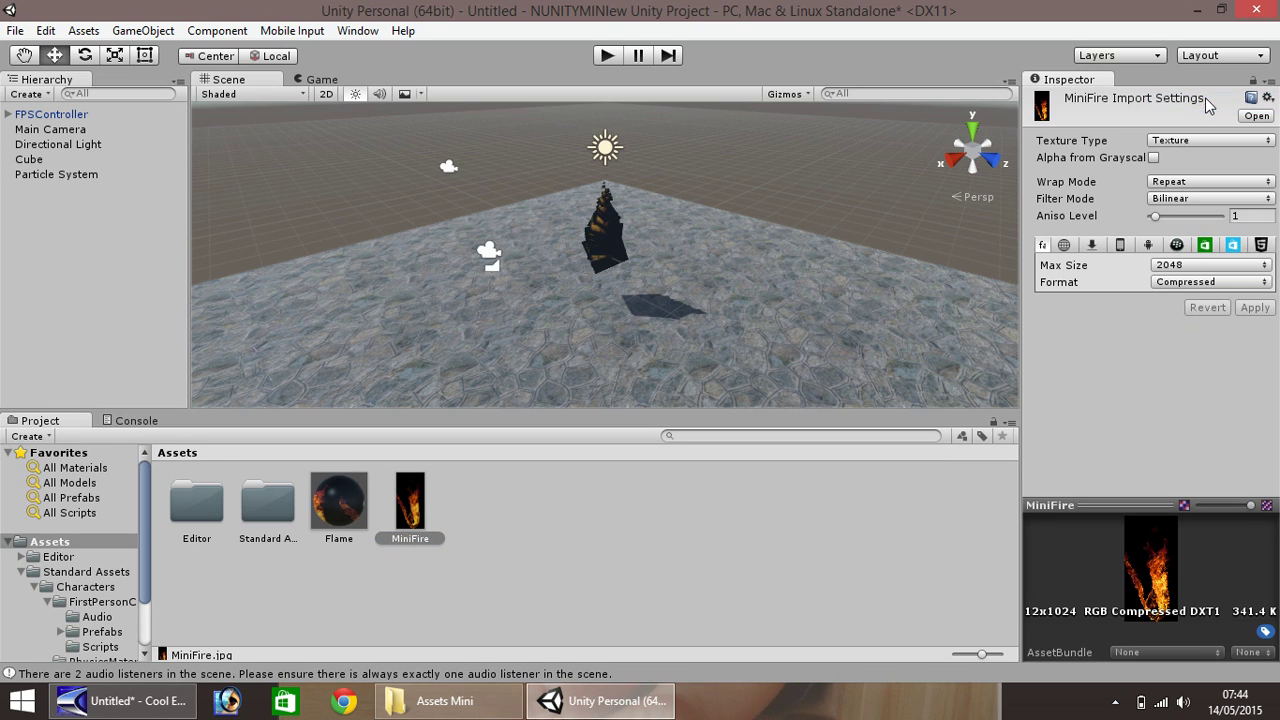
click(337, 515)
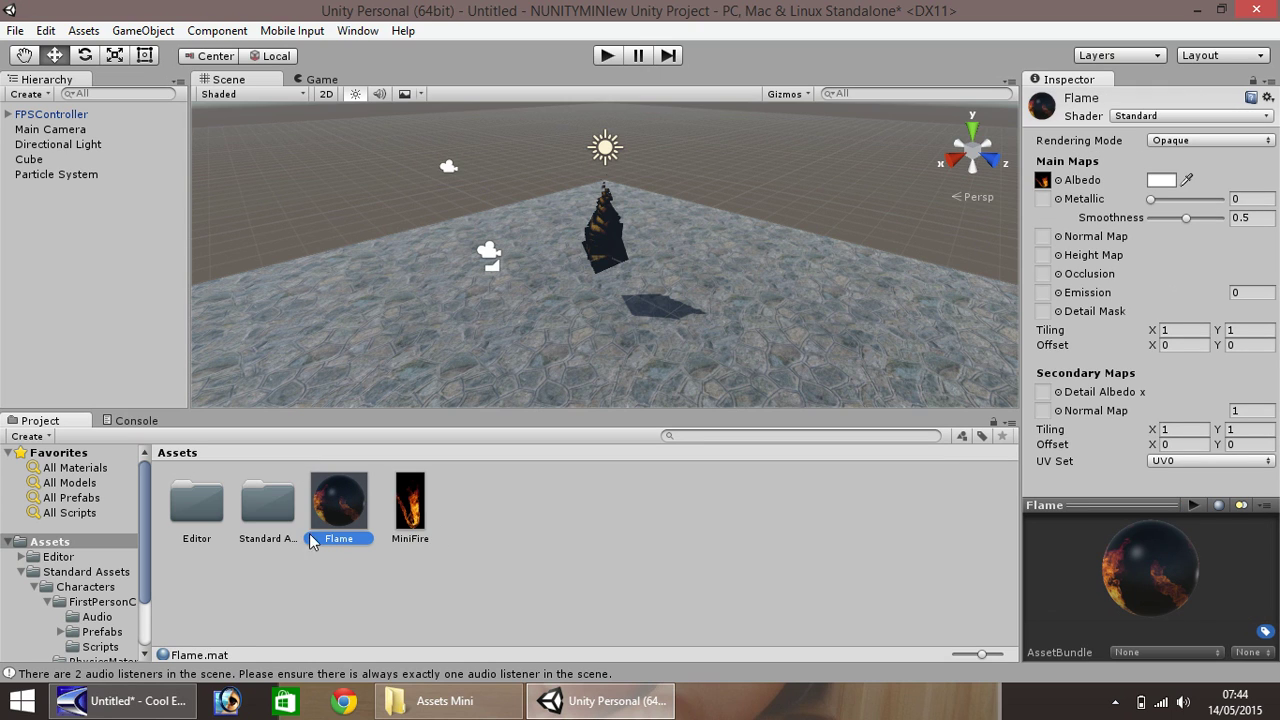
Select the Particle System and set the Flame material's shader to Particles/Additive
click(601, 238)
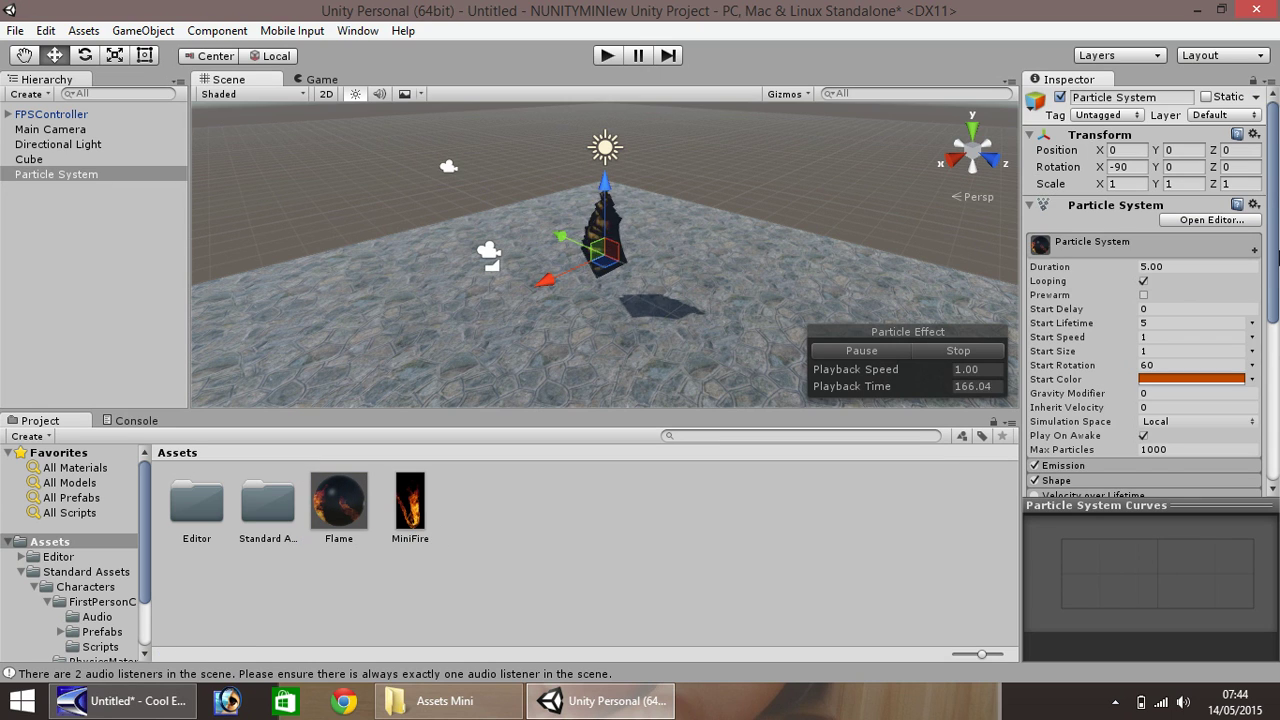
drag(1274, 265, 1275, 430)
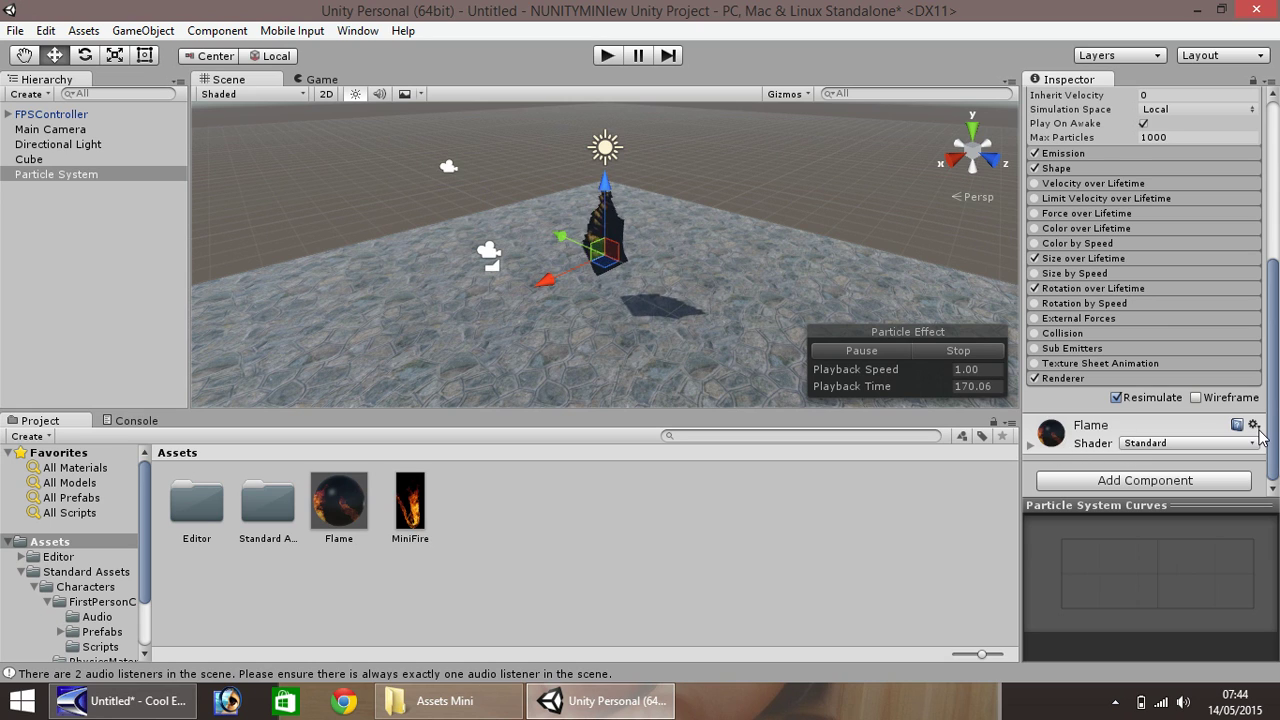
click(36, 176)
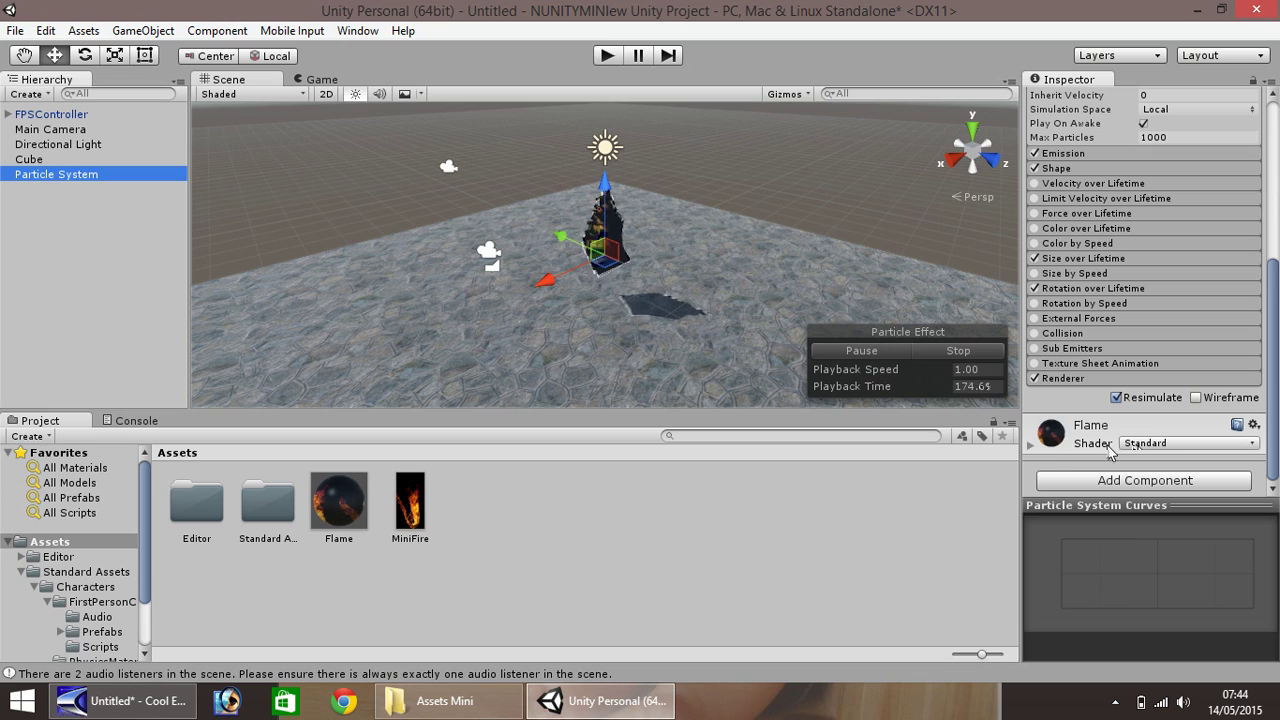
click(1170, 445)
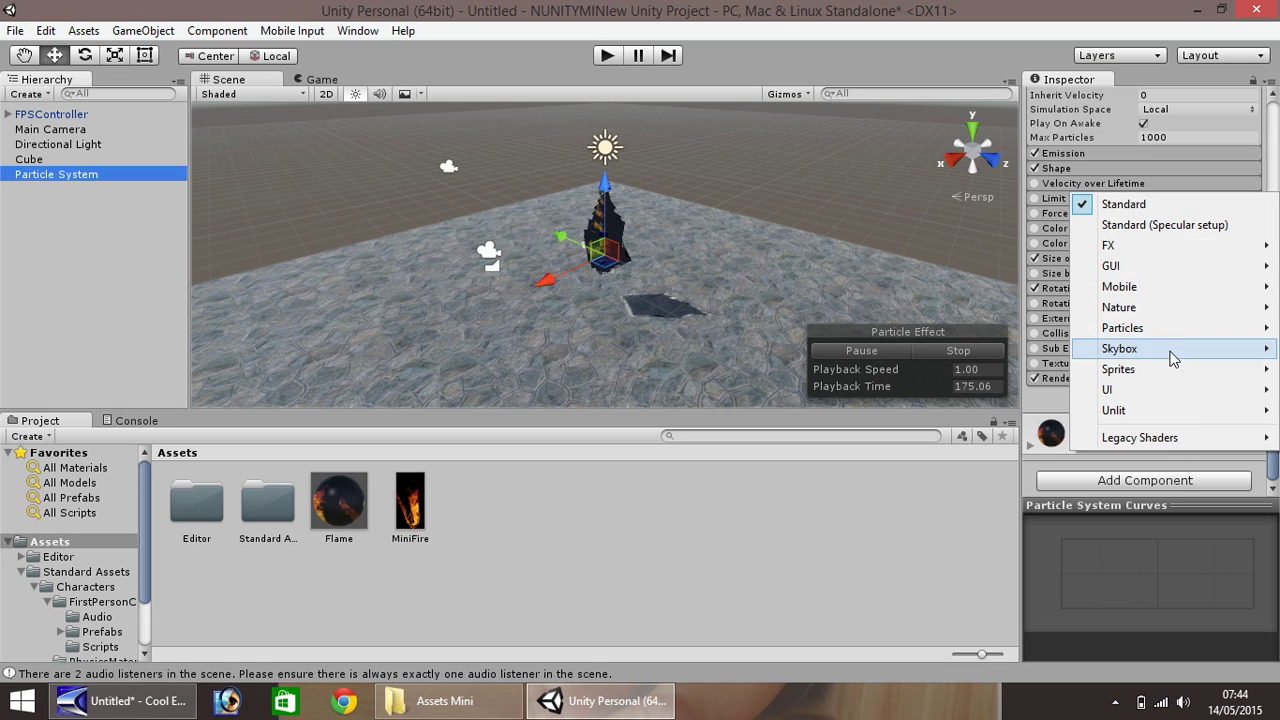
mouse_move(1146, 337)
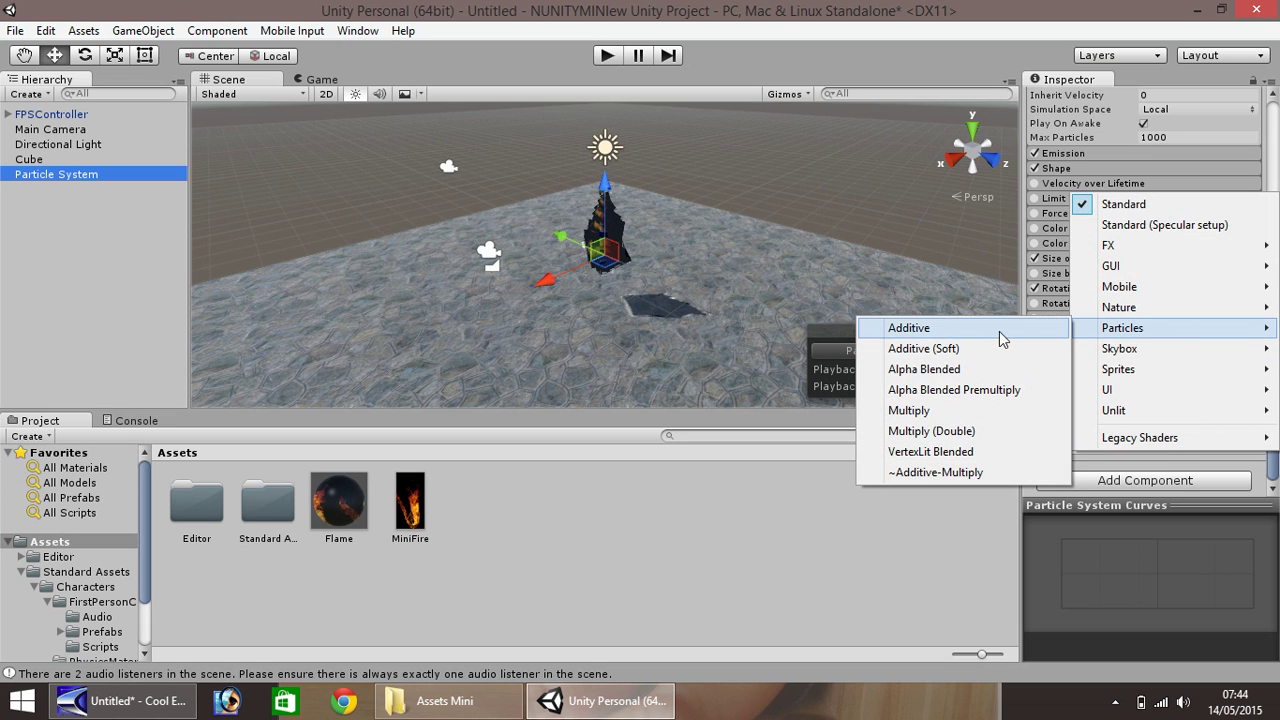
click(905, 332)
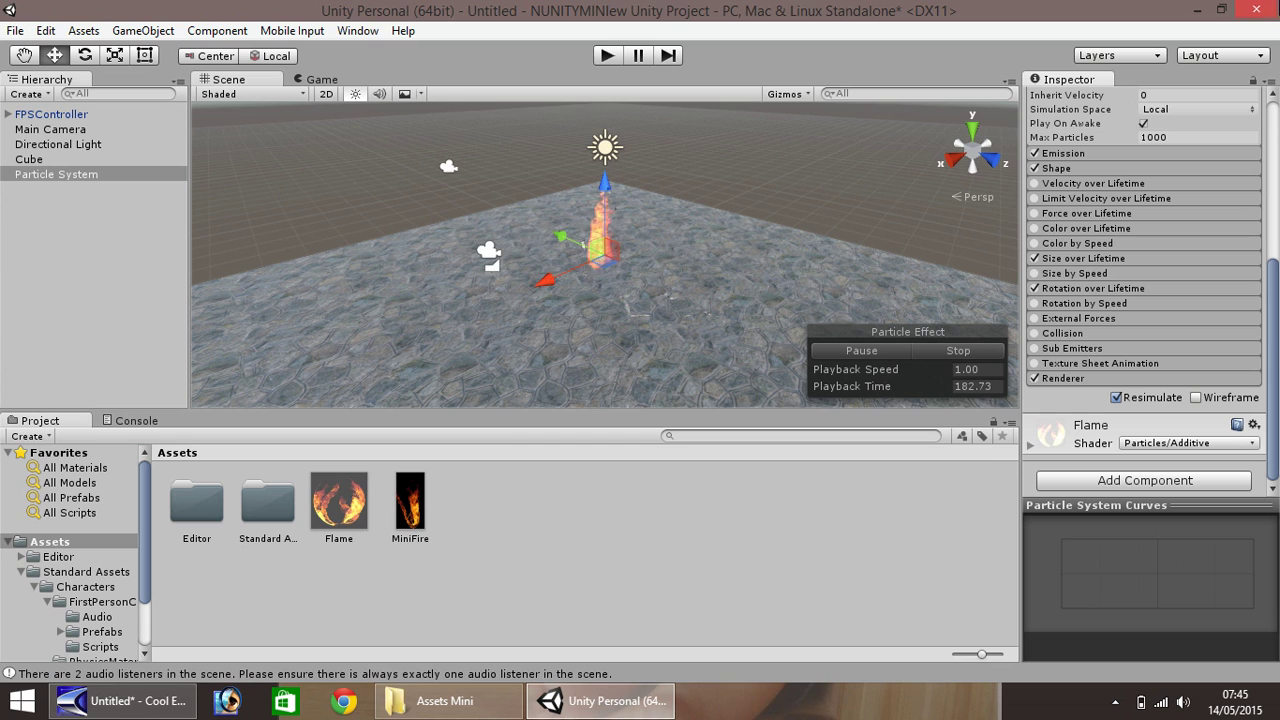
Compare the Additive (Soft) and Alpha Blended shaders, then settle on Particles/Additive for Flame
click(1160, 443)
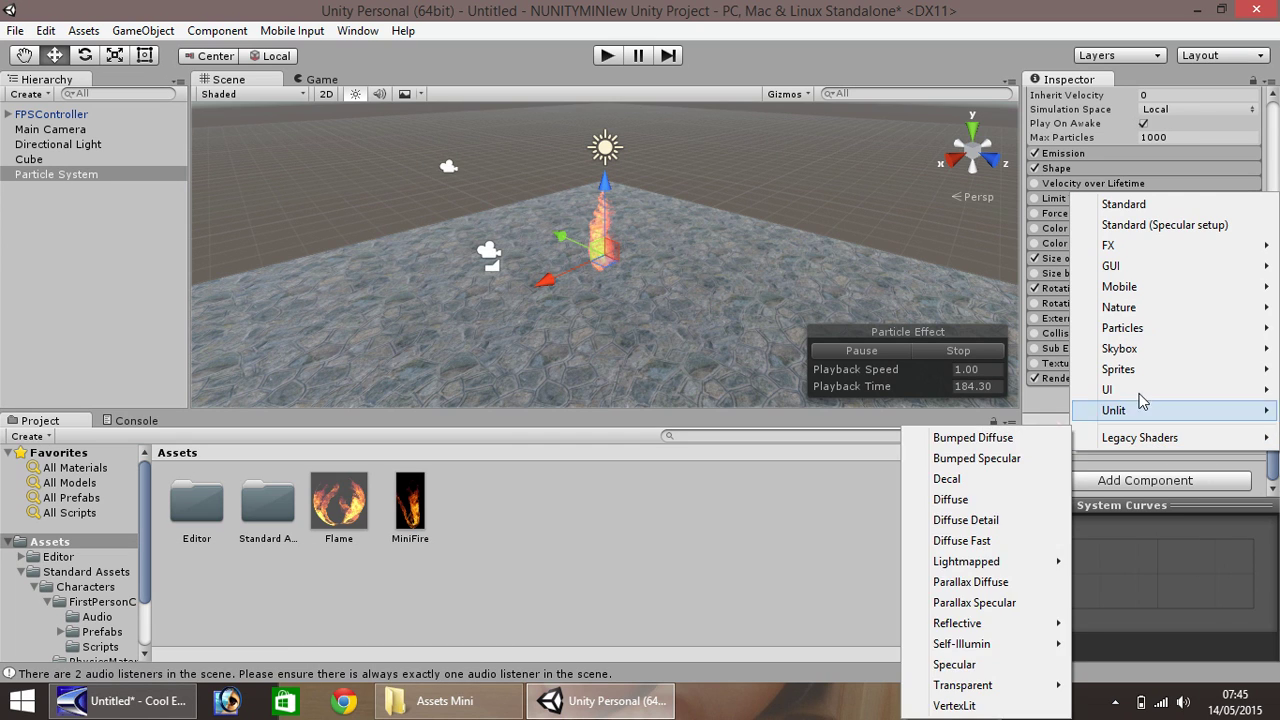
click(957, 349)
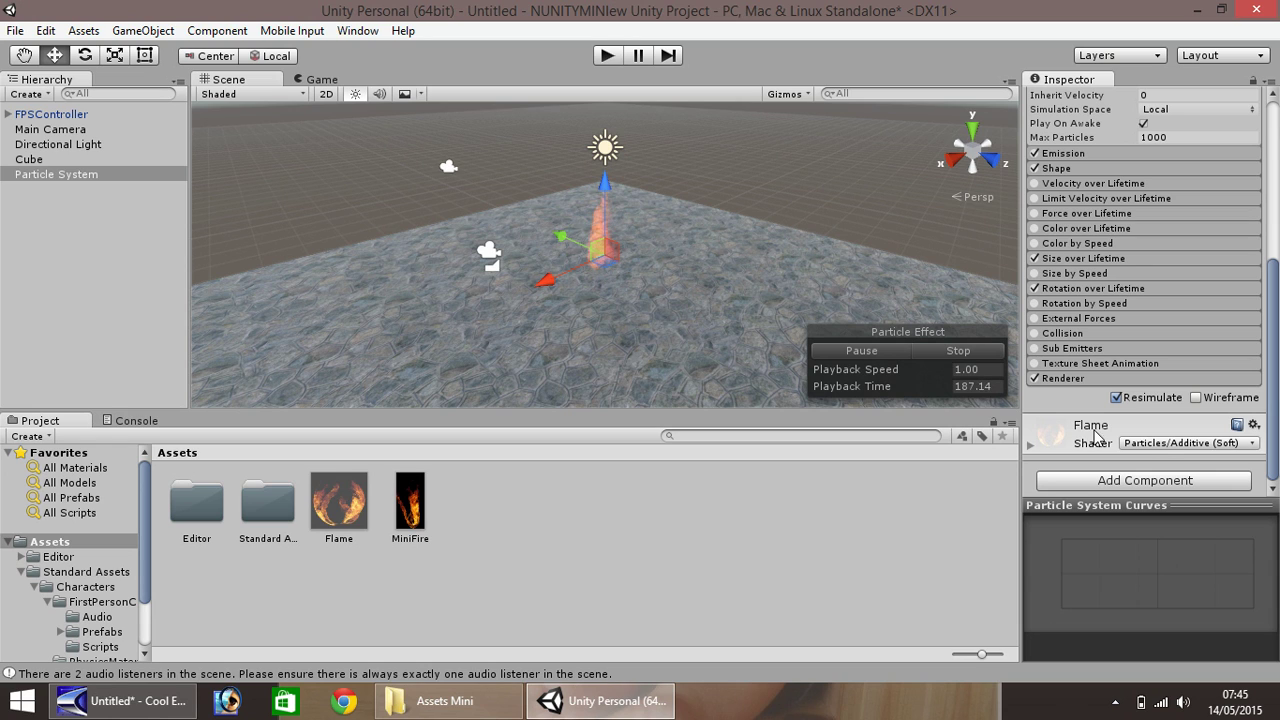
click(1160, 443)
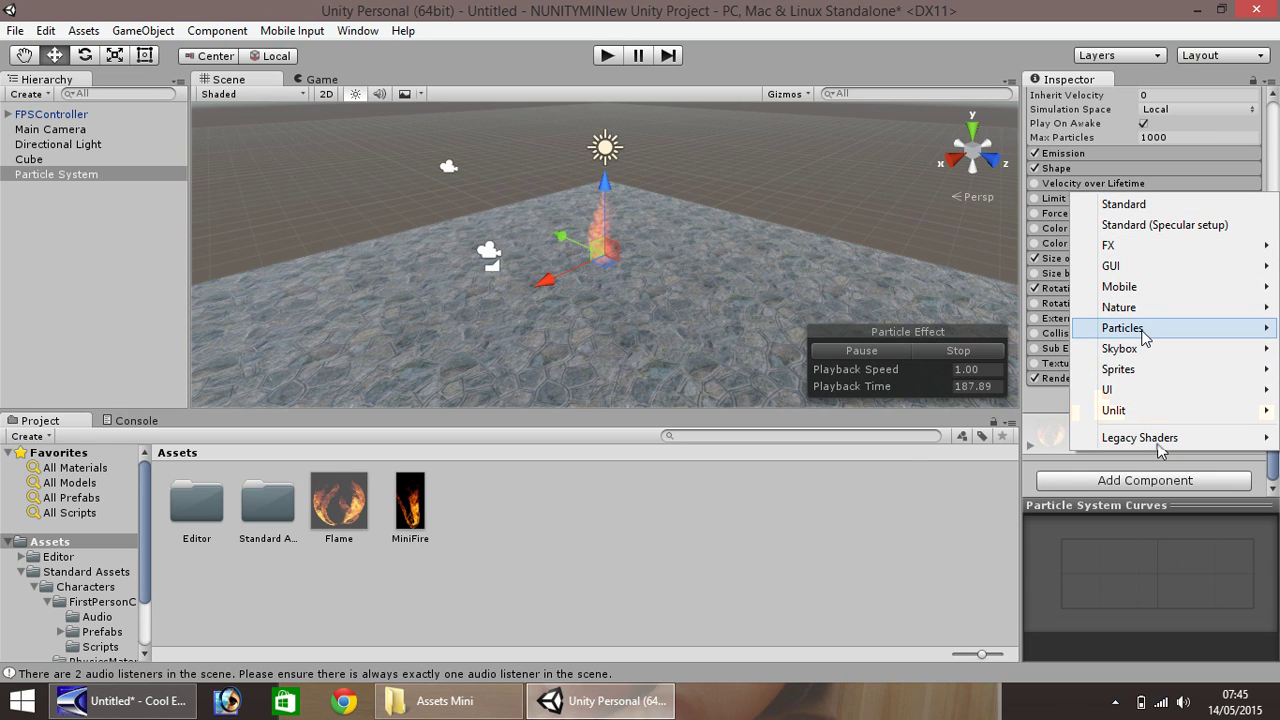
mouse_move(1145, 333)
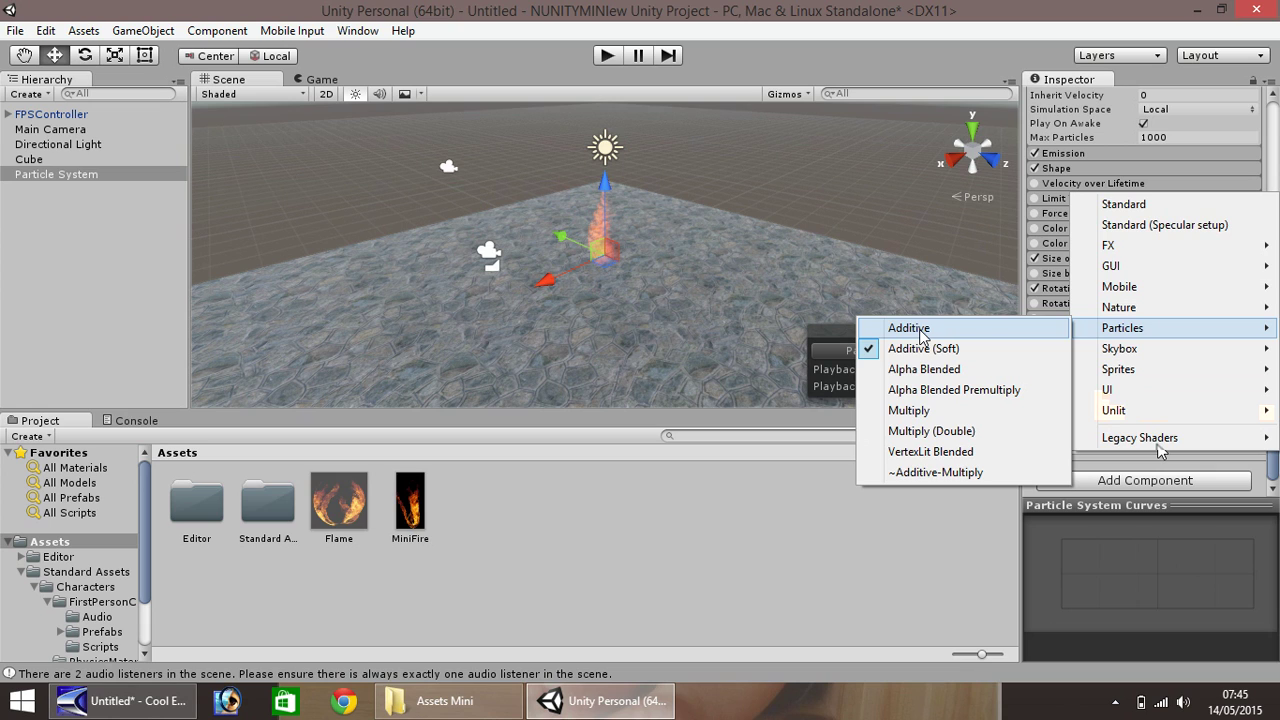
click(922, 369)
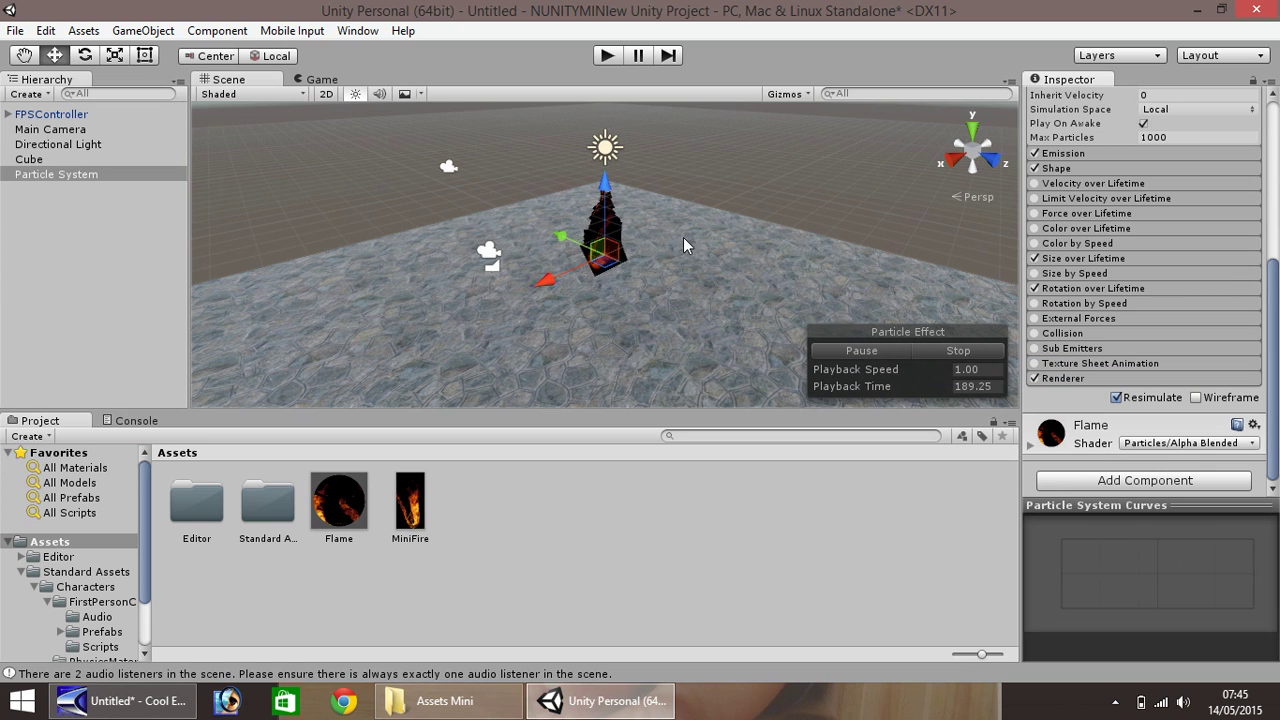
click(1145, 443)
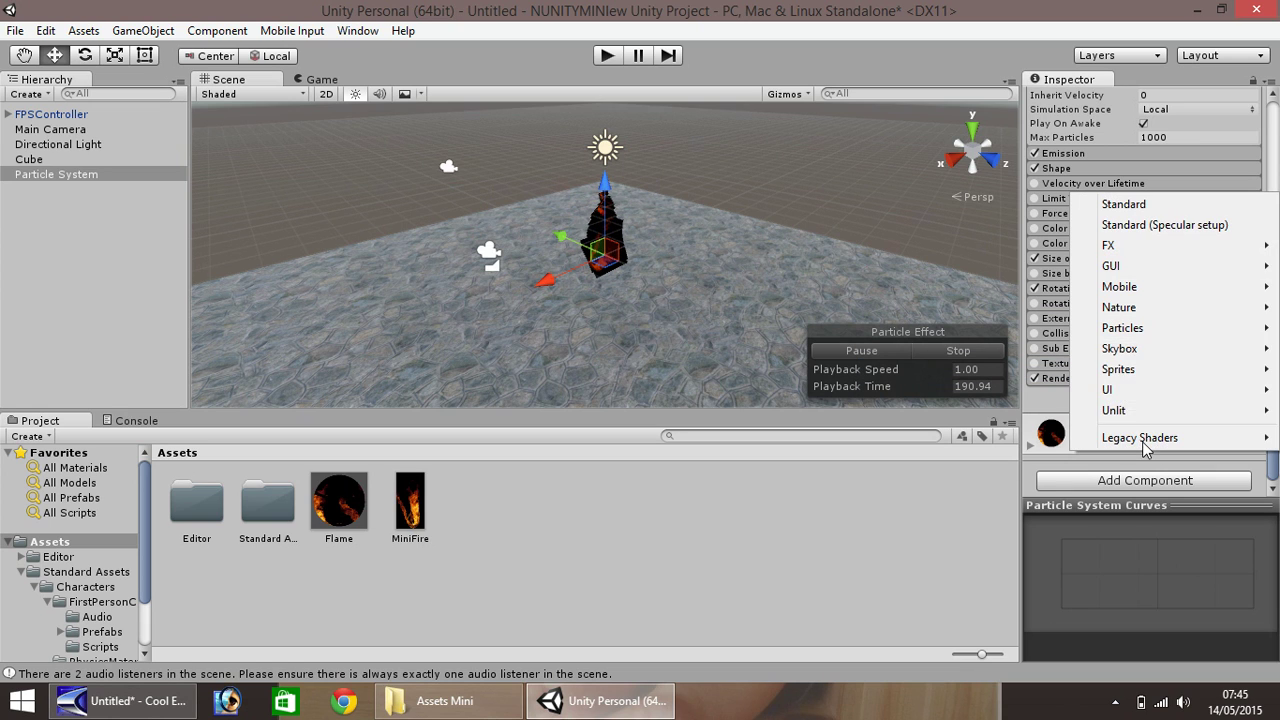
mouse_move(1110, 328)
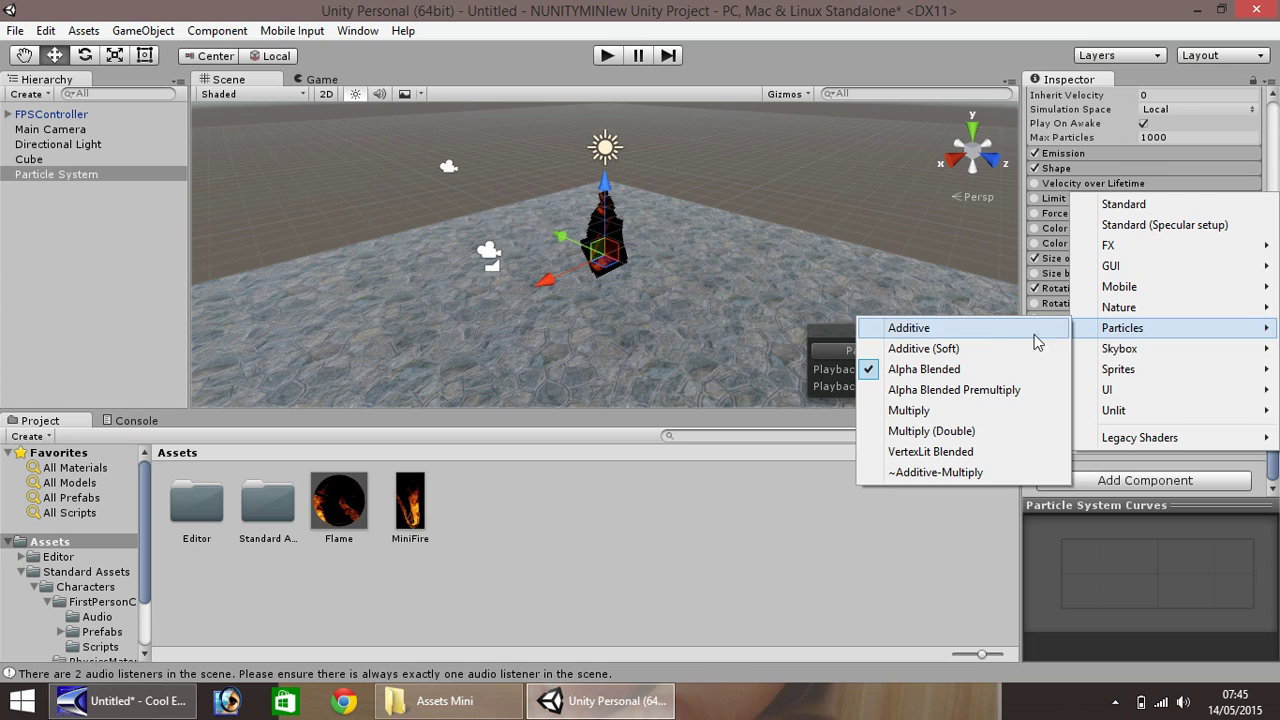
click(944, 333)
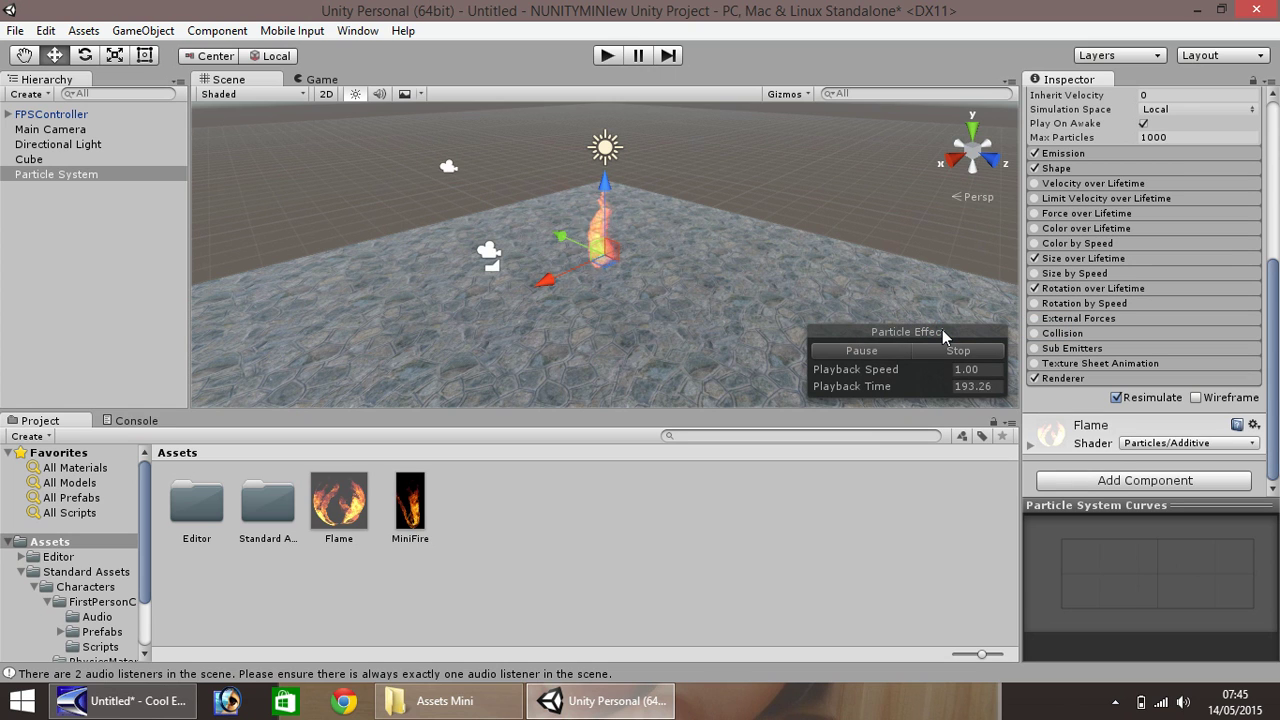
scroll(625, 235, up, 3)
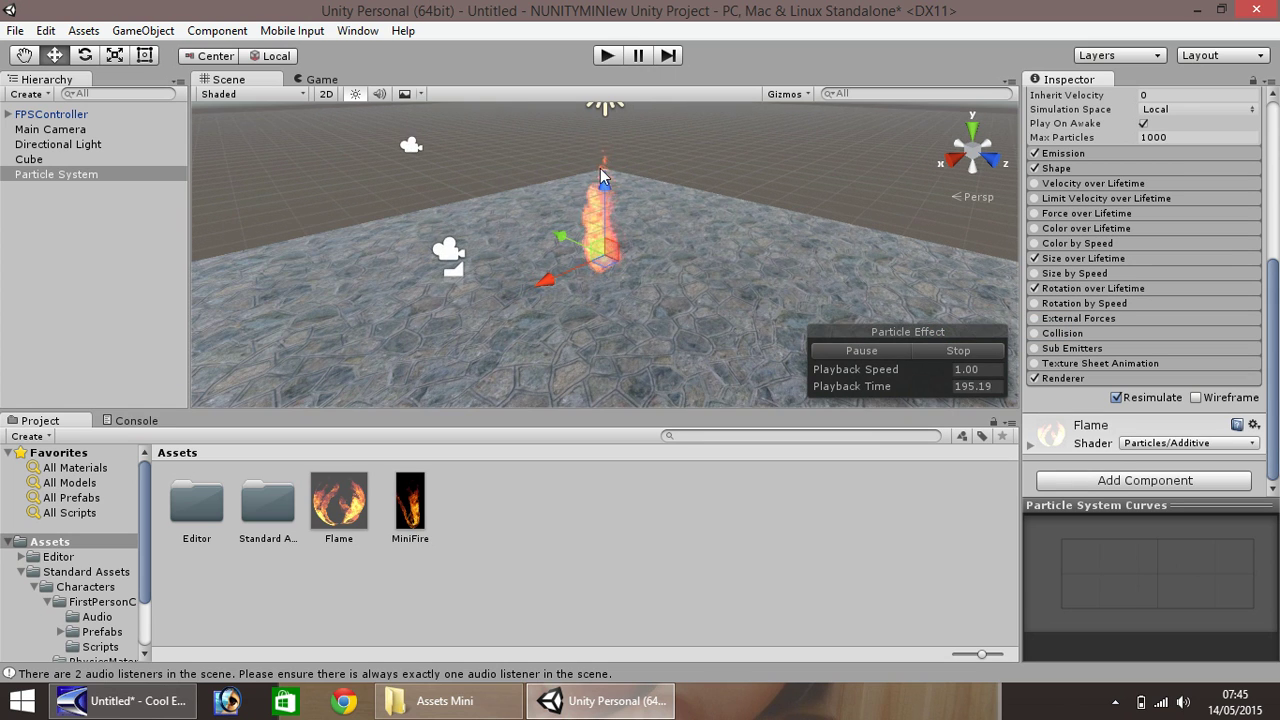
Lower the fire particle system onto the floor and add a Point Light to the scene
mouse_move(606, 222)
mouse_down()
mouse_move(600, 246)
mouse_move(598, 232)
mouse_up()
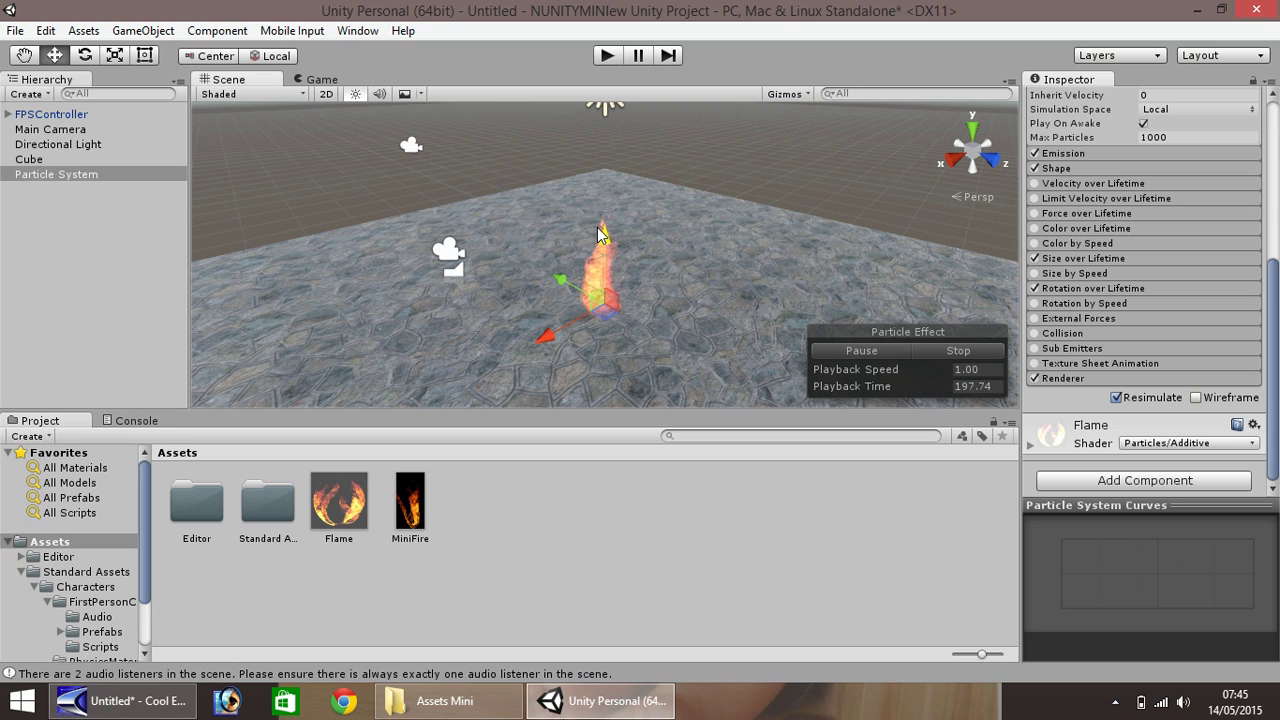
click(162, 32)
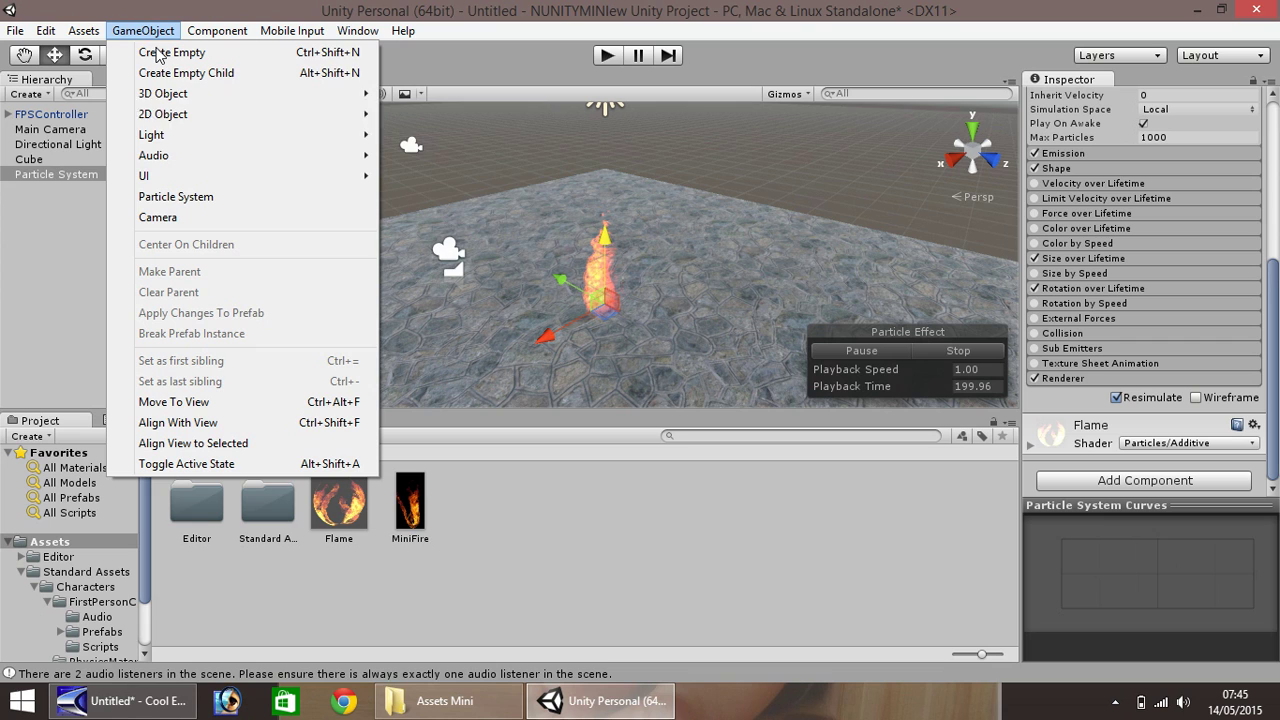
mouse_move(180, 137)
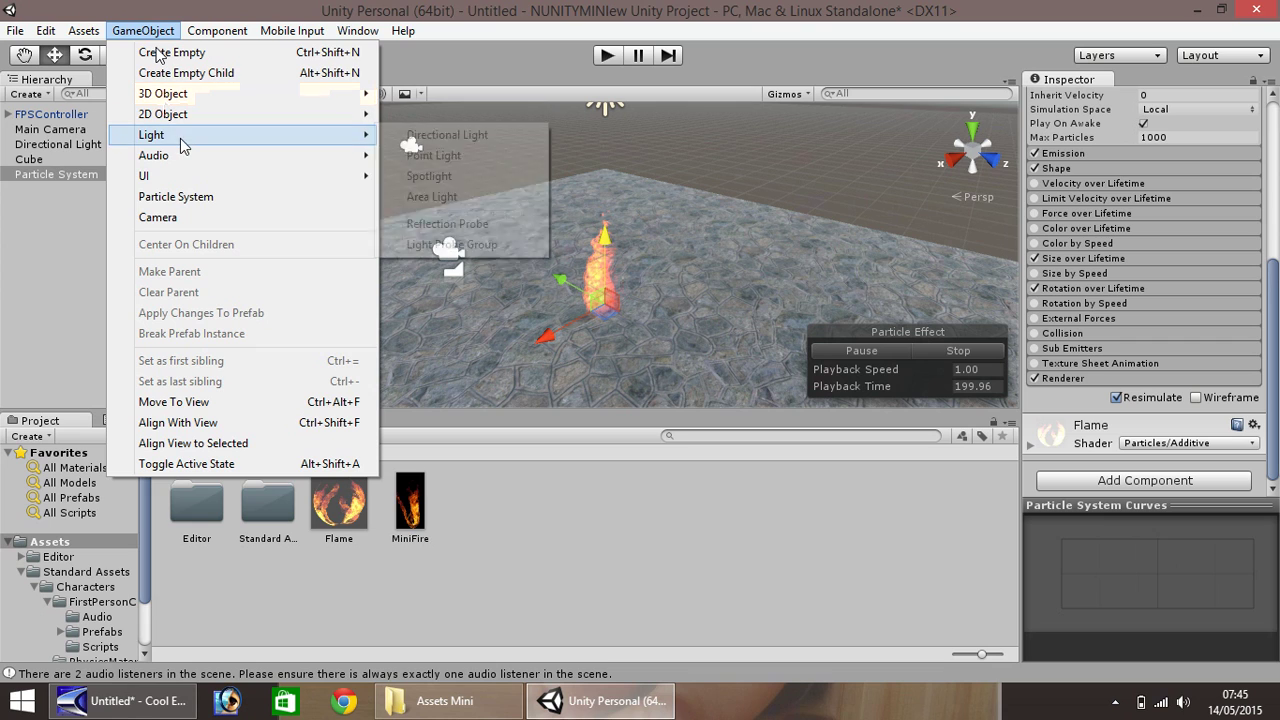
click(434, 156)
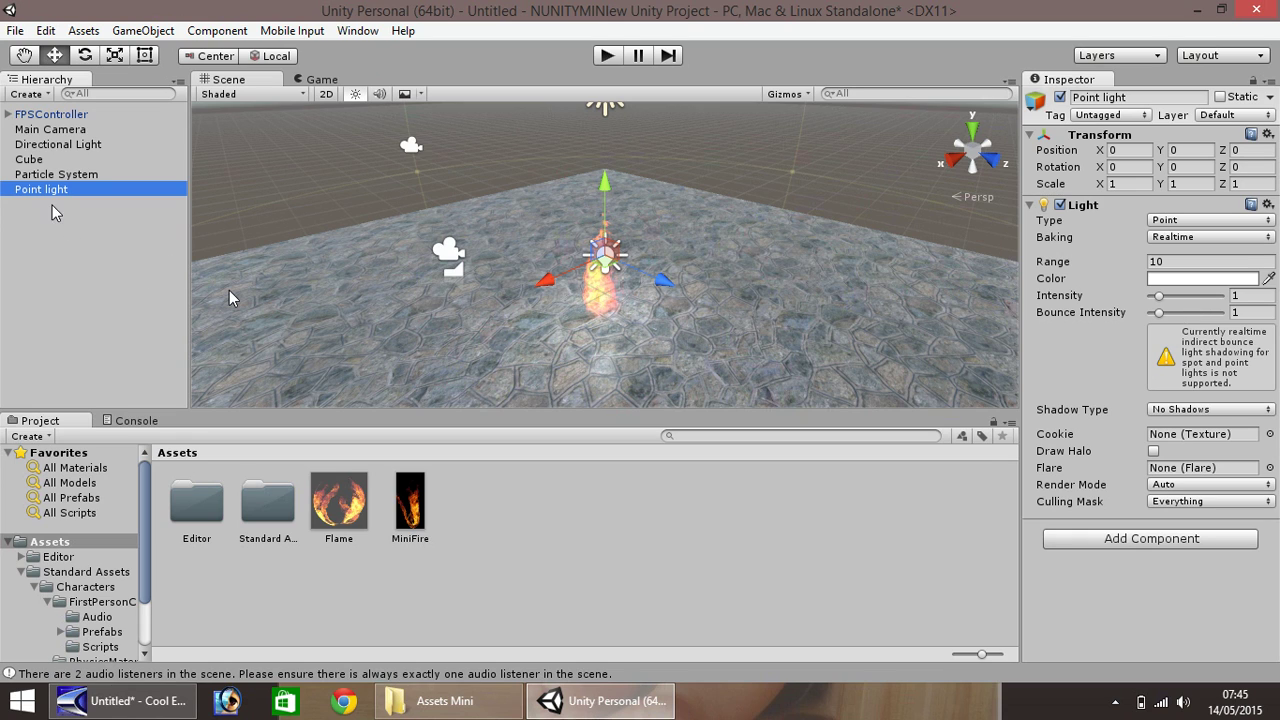
Parent the point light to Particle System, set its Z to 0, and raise it into the flame
mouse_move(48, 190)
mouse_down()
mouse_move(65, 200)
mouse_move(36, 178)
mouse_up()
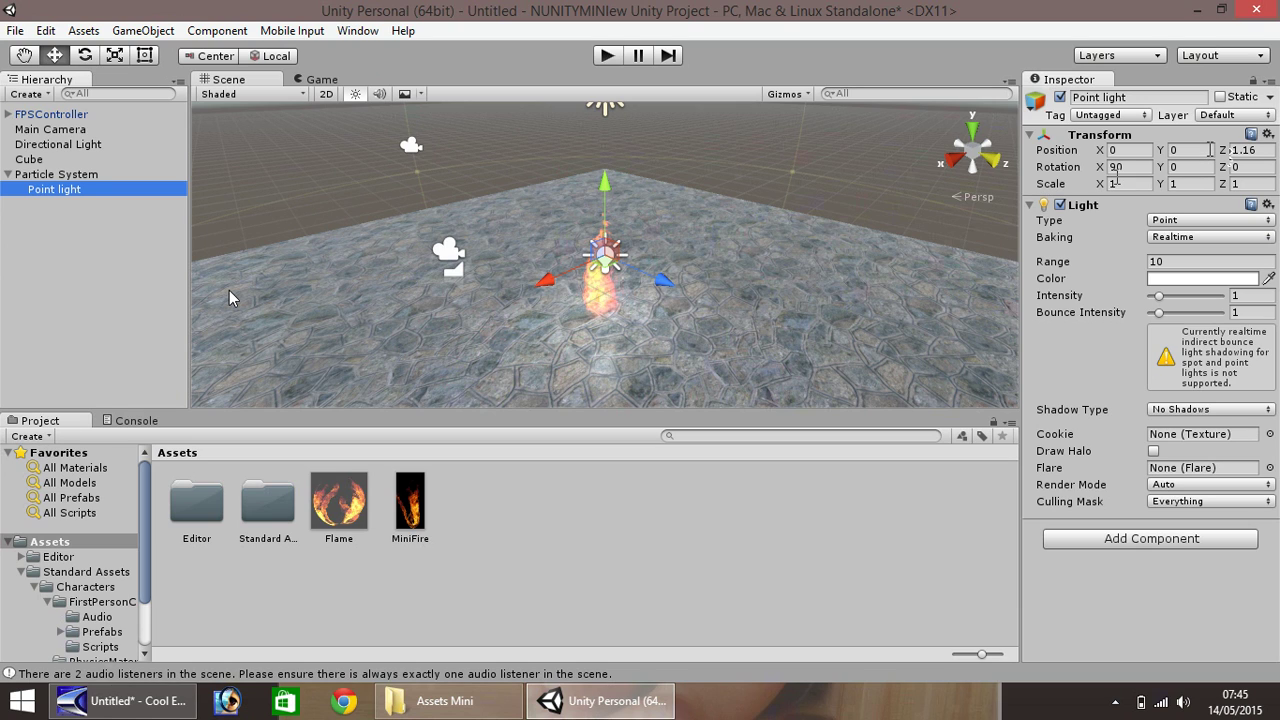
click(1266, 150)
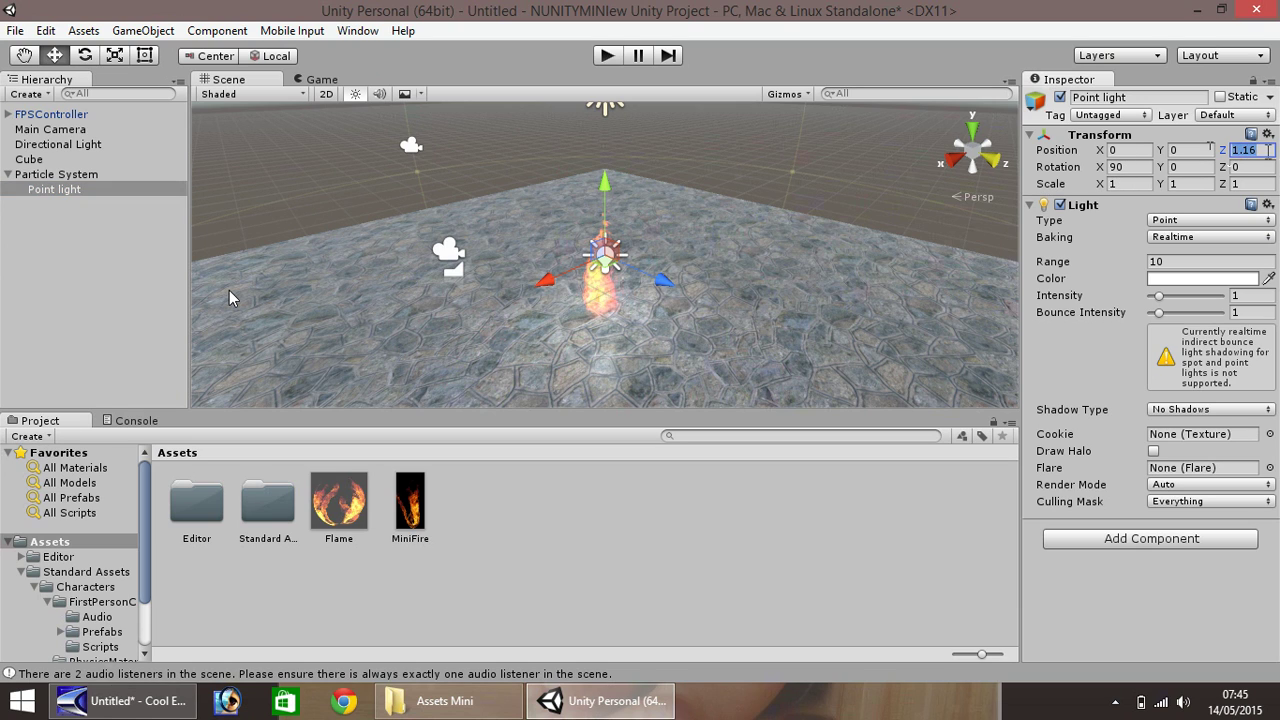
text(0)
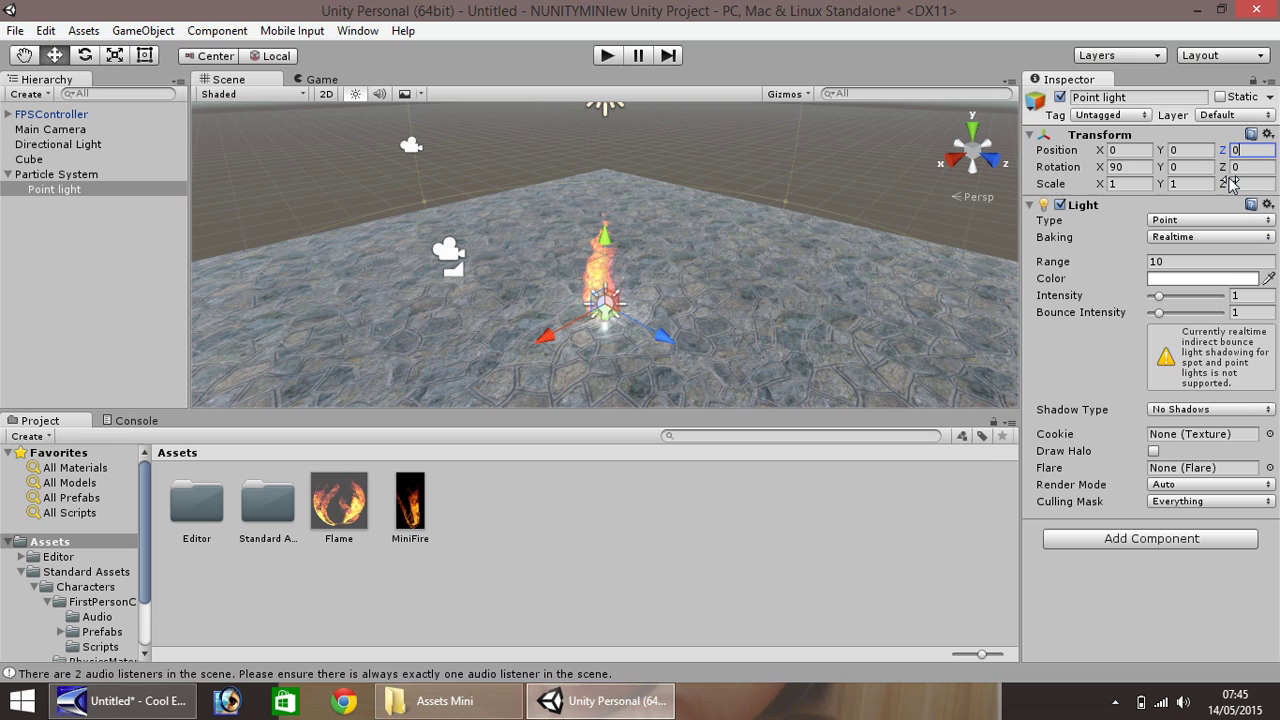
drag(608, 248, 607, 226)
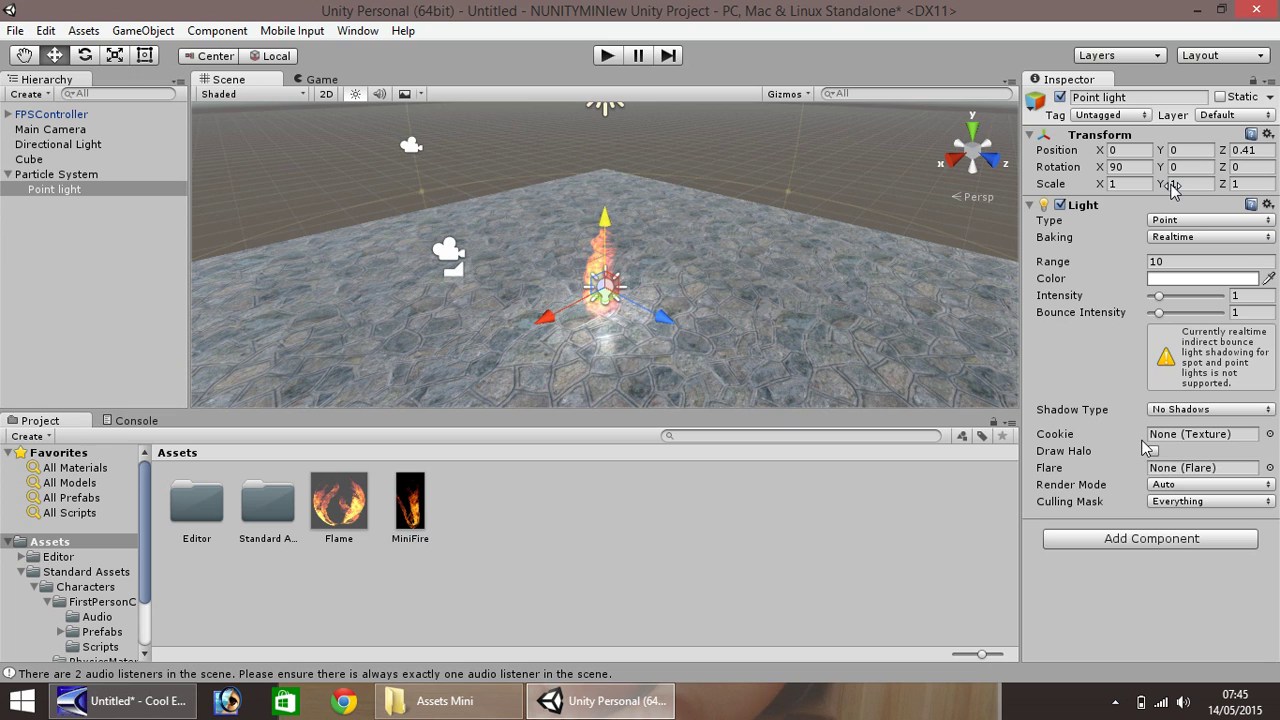
Make the point light's colour orange (R 216, G 138, B 0)
click(1230, 280)
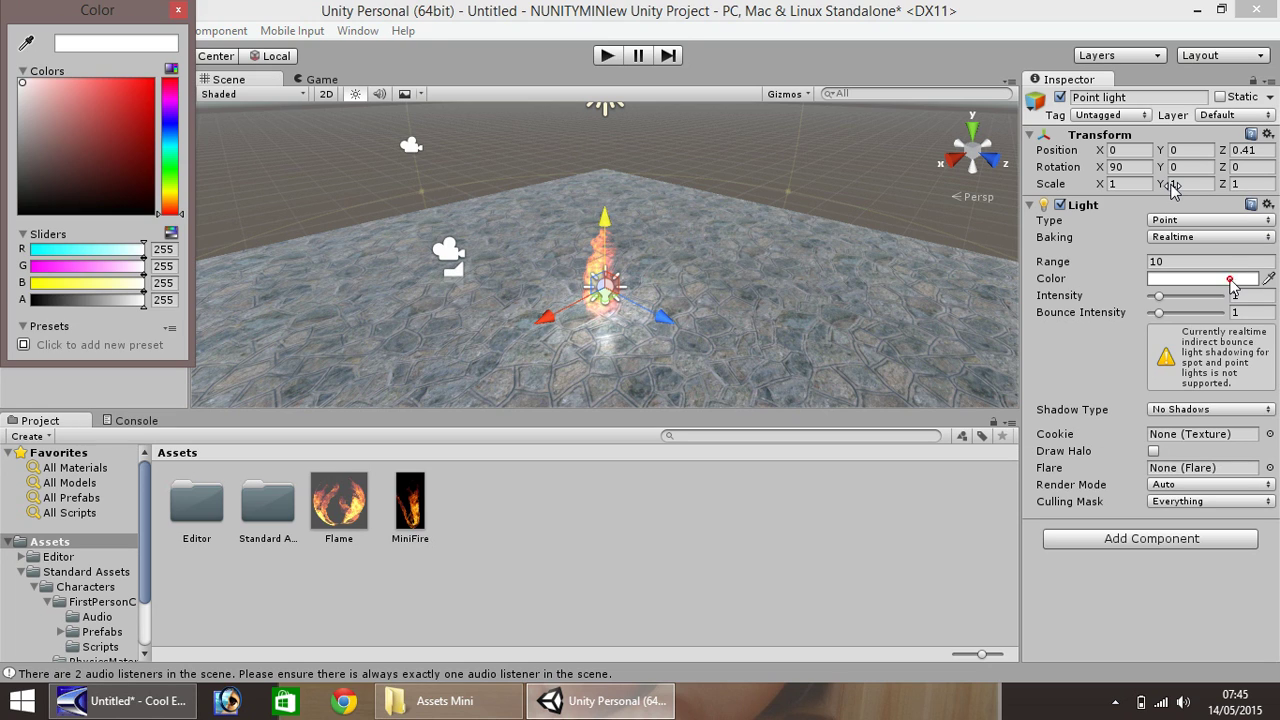
click(170, 206)
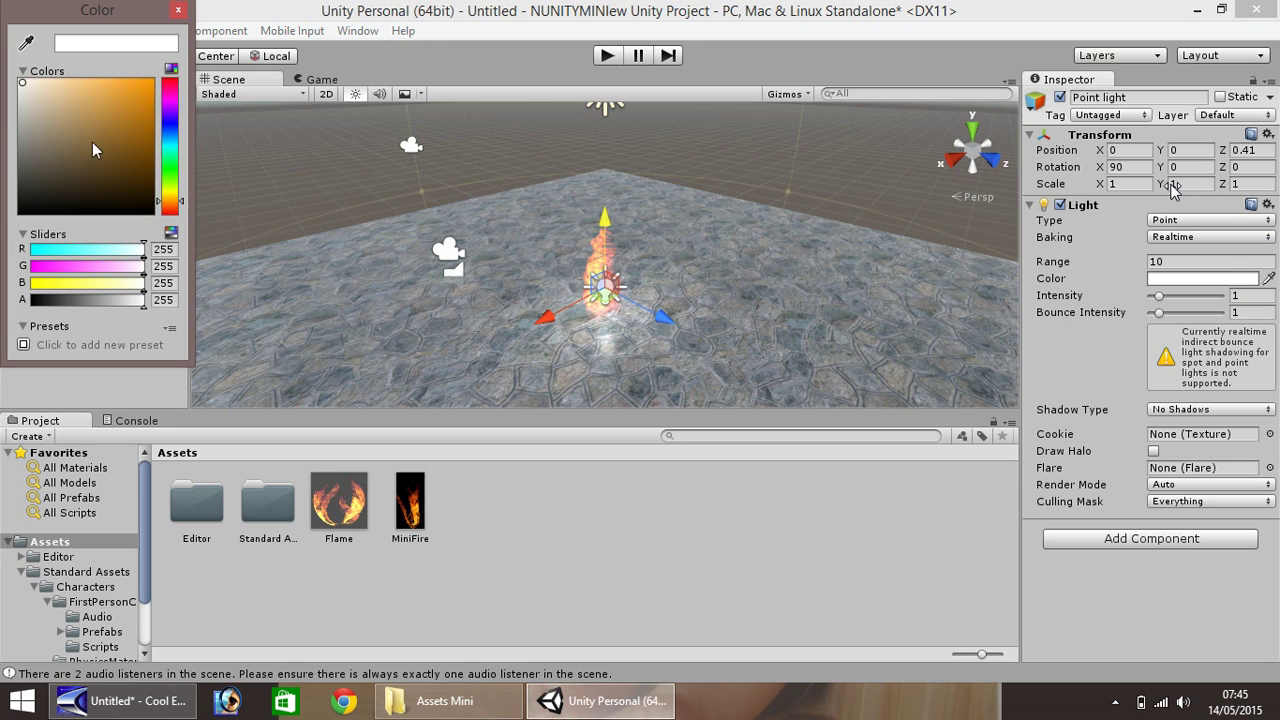
mouse_move(92, 150)
mouse_down()
mouse_move(112, 127)
mouse_move(168, 108)
mouse_up()
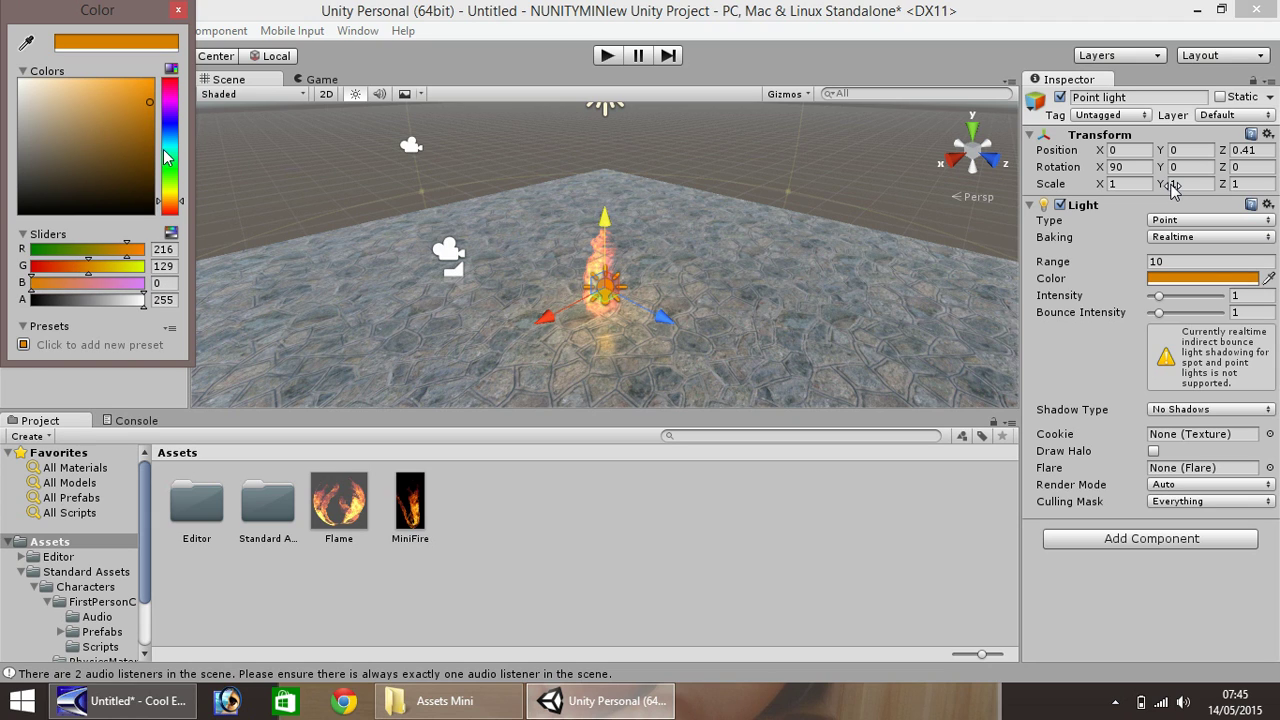
drag(174, 204, 175, 207)
click(177, 12)
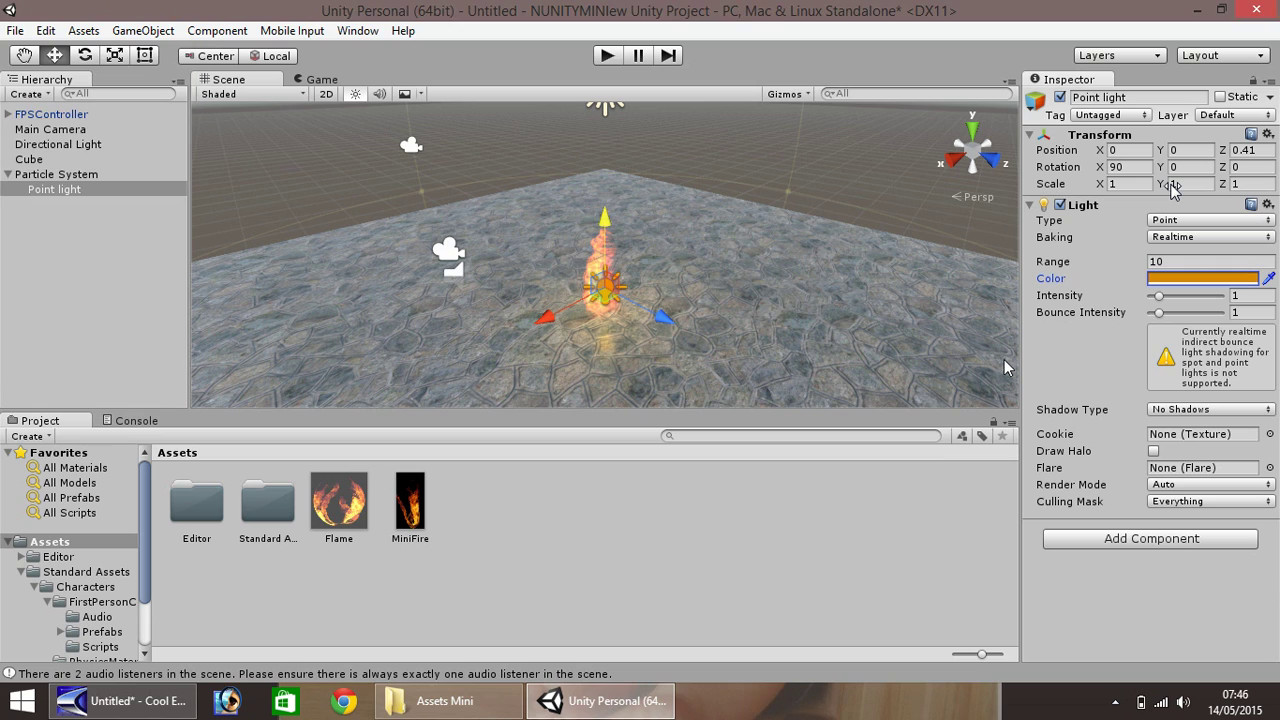
Set the light's Intensity to 3.5, then slide it down to about 2.3
click(1255, 293)
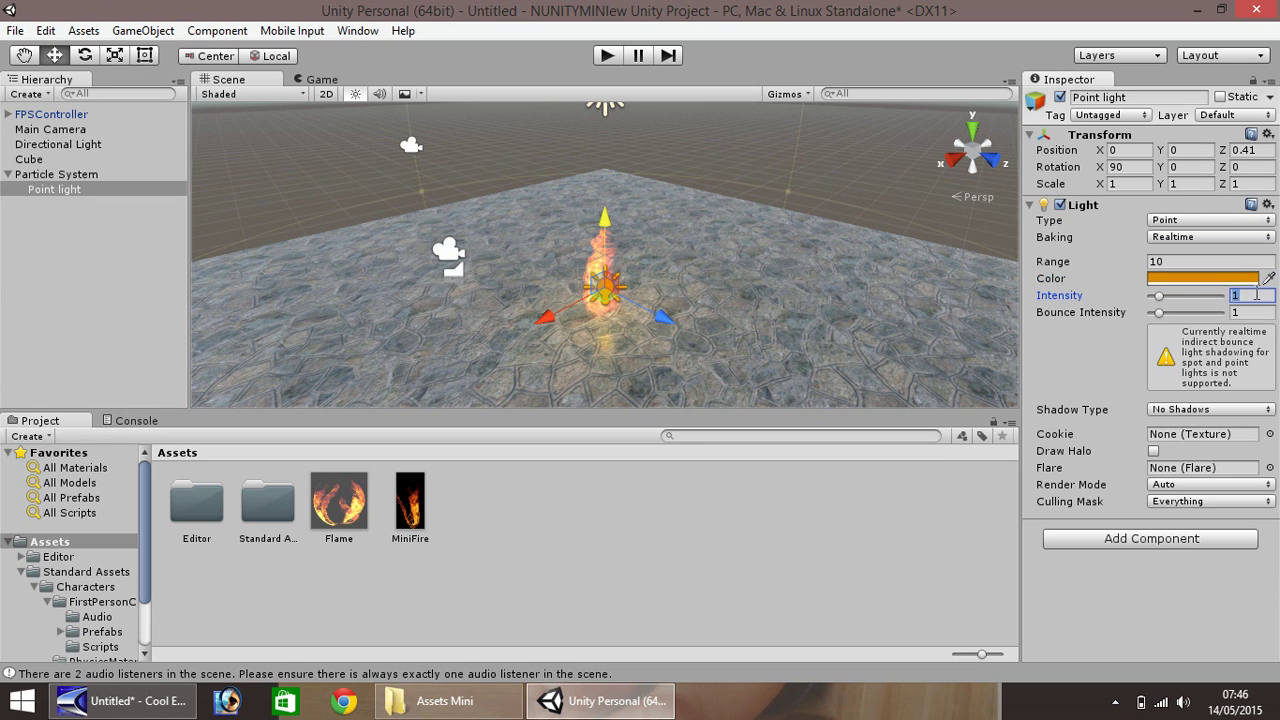
text(3.5)
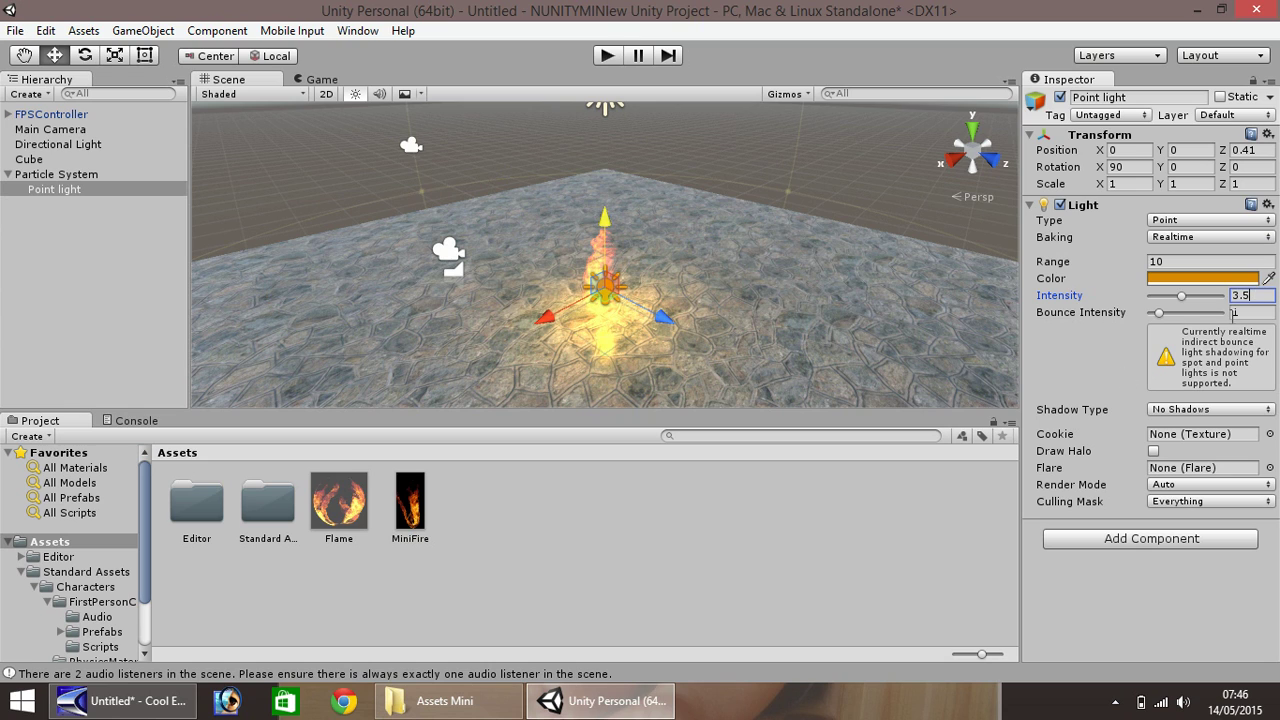
drag(1187, 305, 1179, 307)
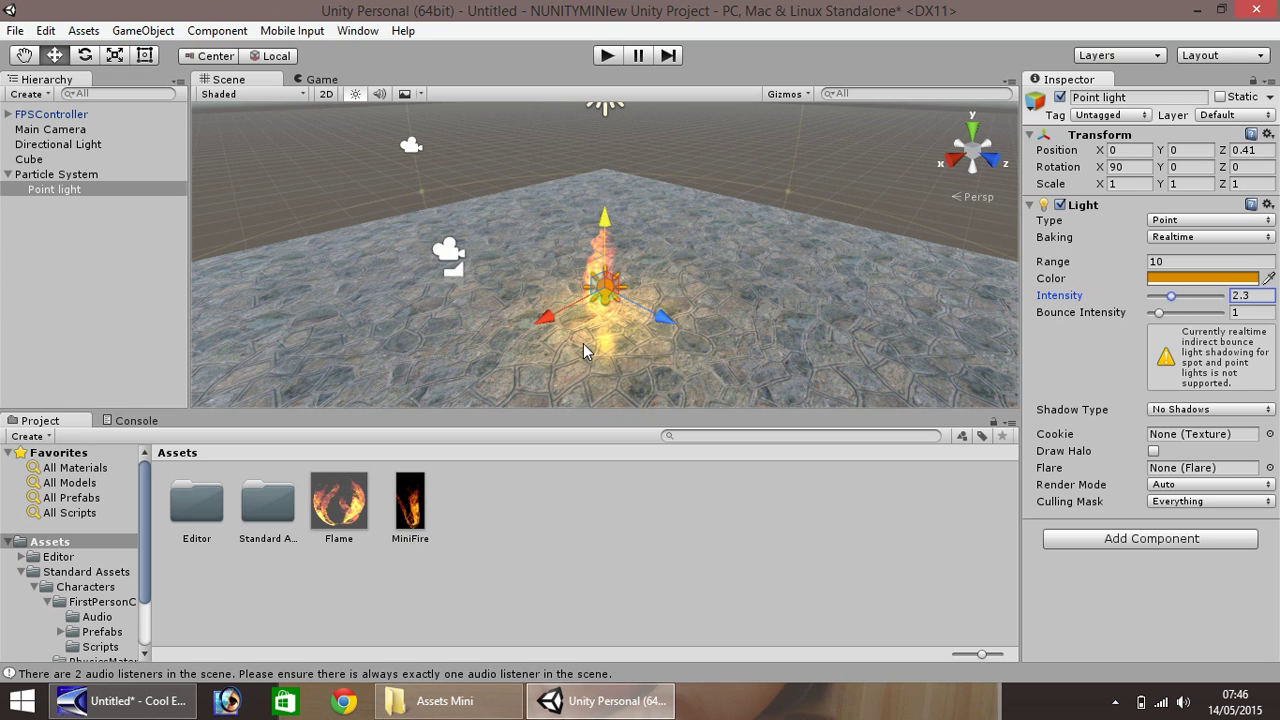
Enter Play mode, walk toward and back from the fire with W and S, then select Particle System
click(608, 57)
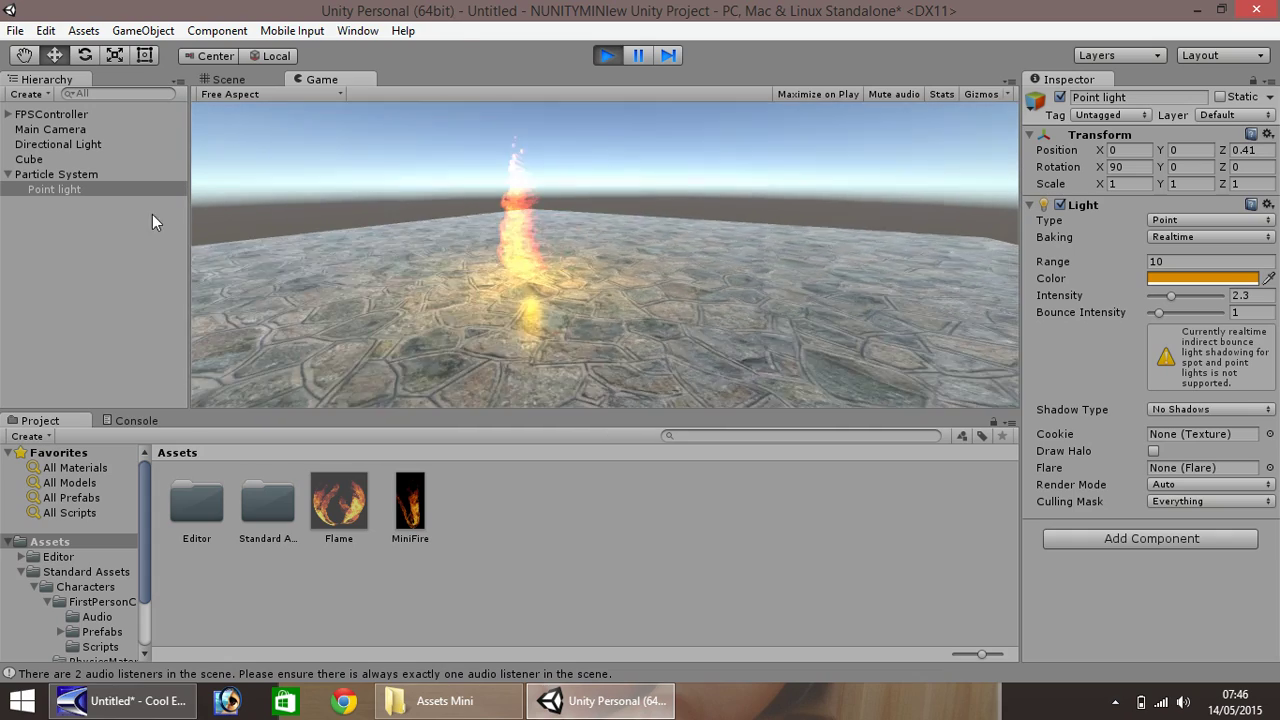
key(w)
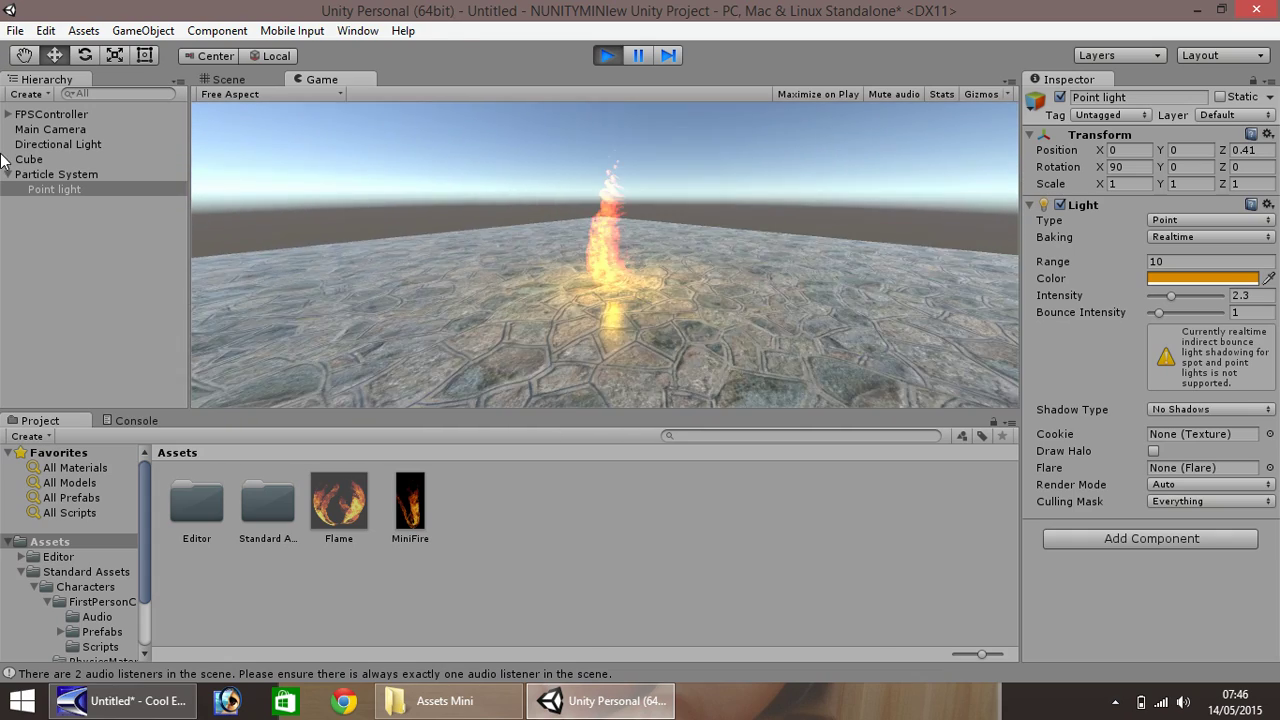
key(s)
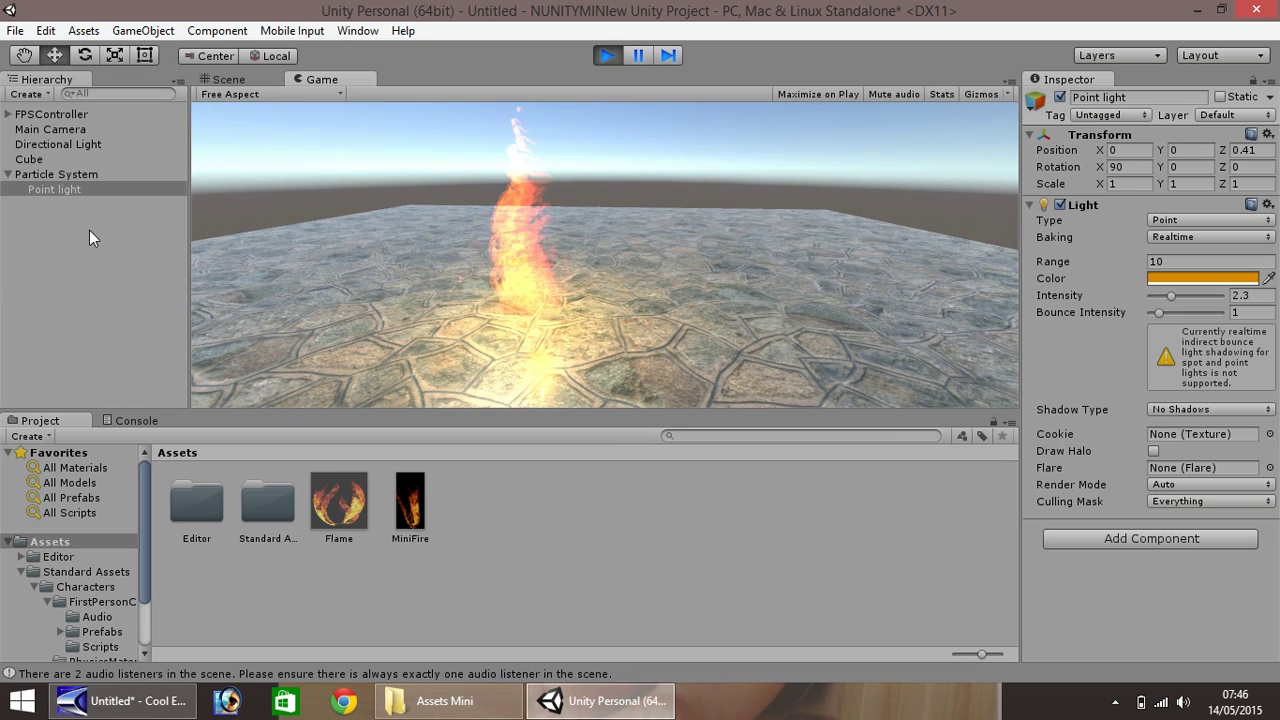
click(38, 176)
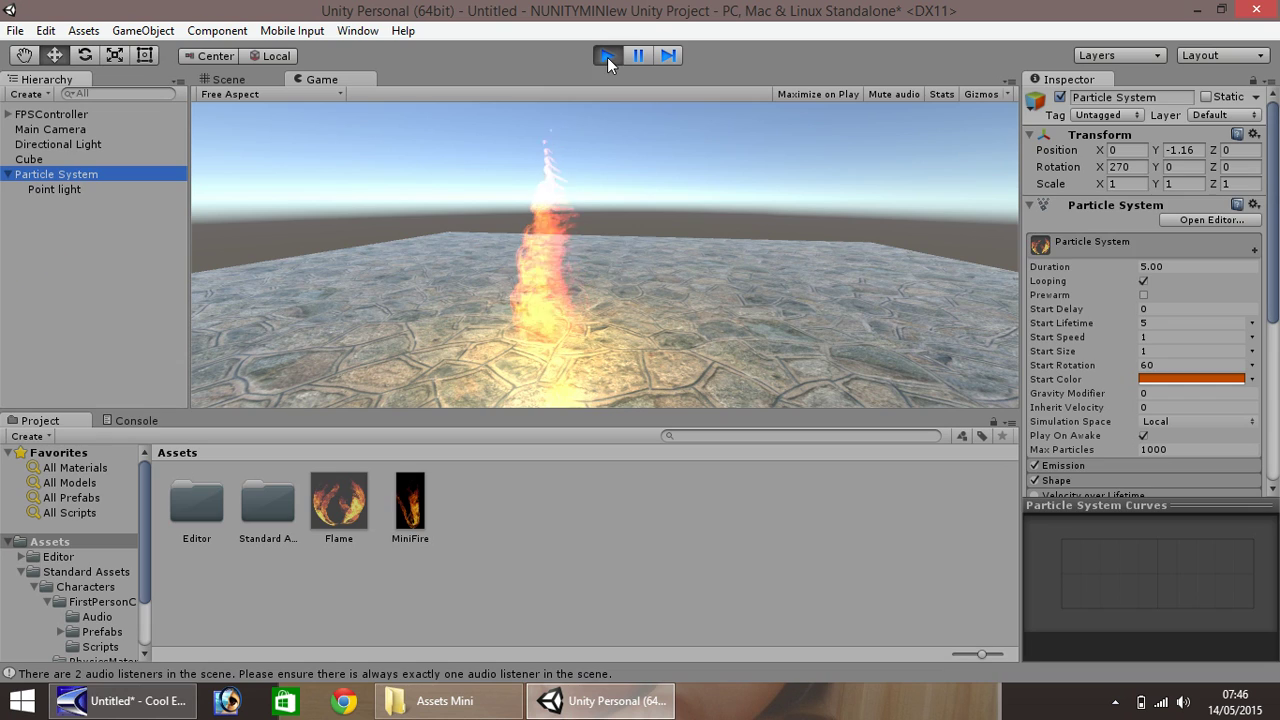
Stop Play mode and enter 1 as the Shape module's cone Radius
click(607, 55)
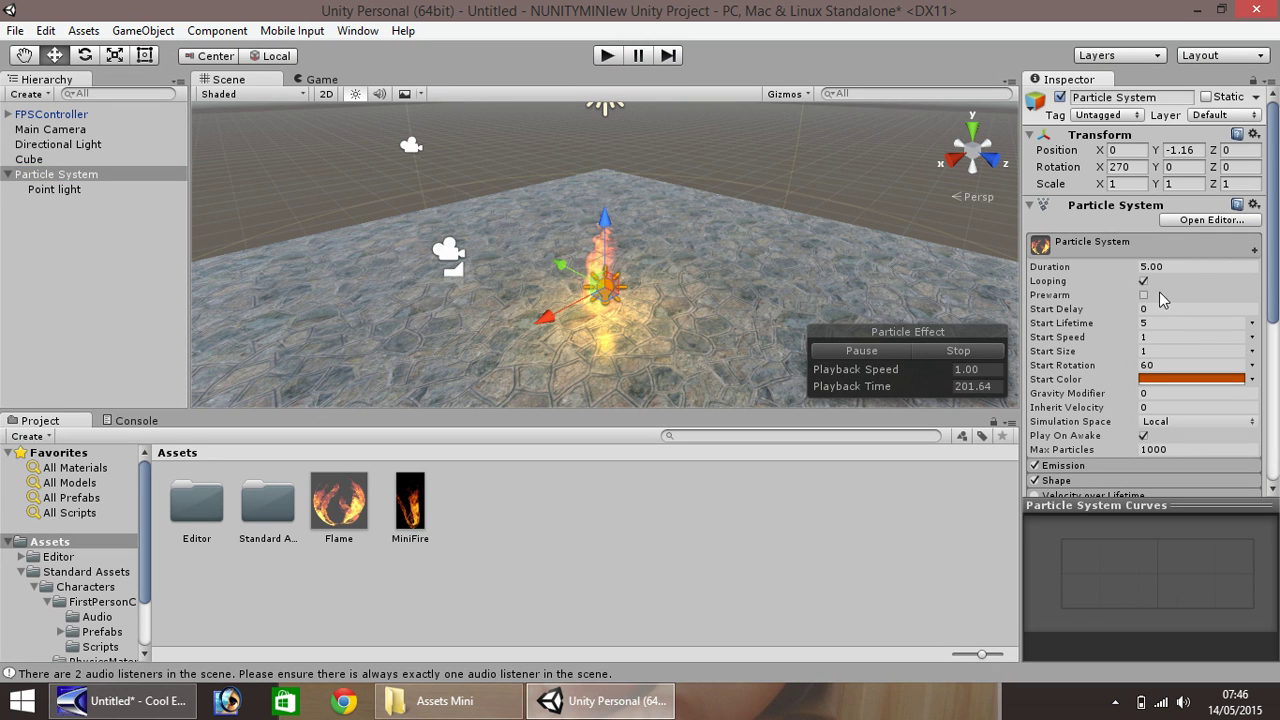
scroll(1272, 265, down, 5)
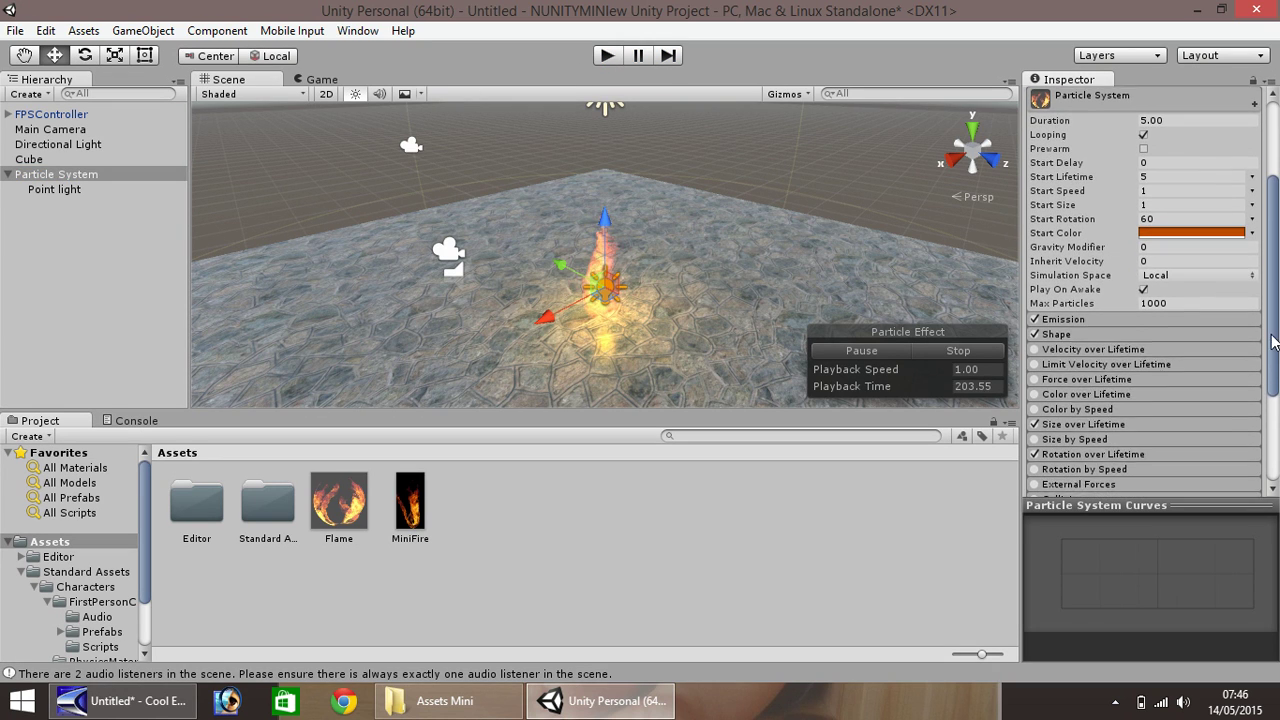
click(1056, 323)
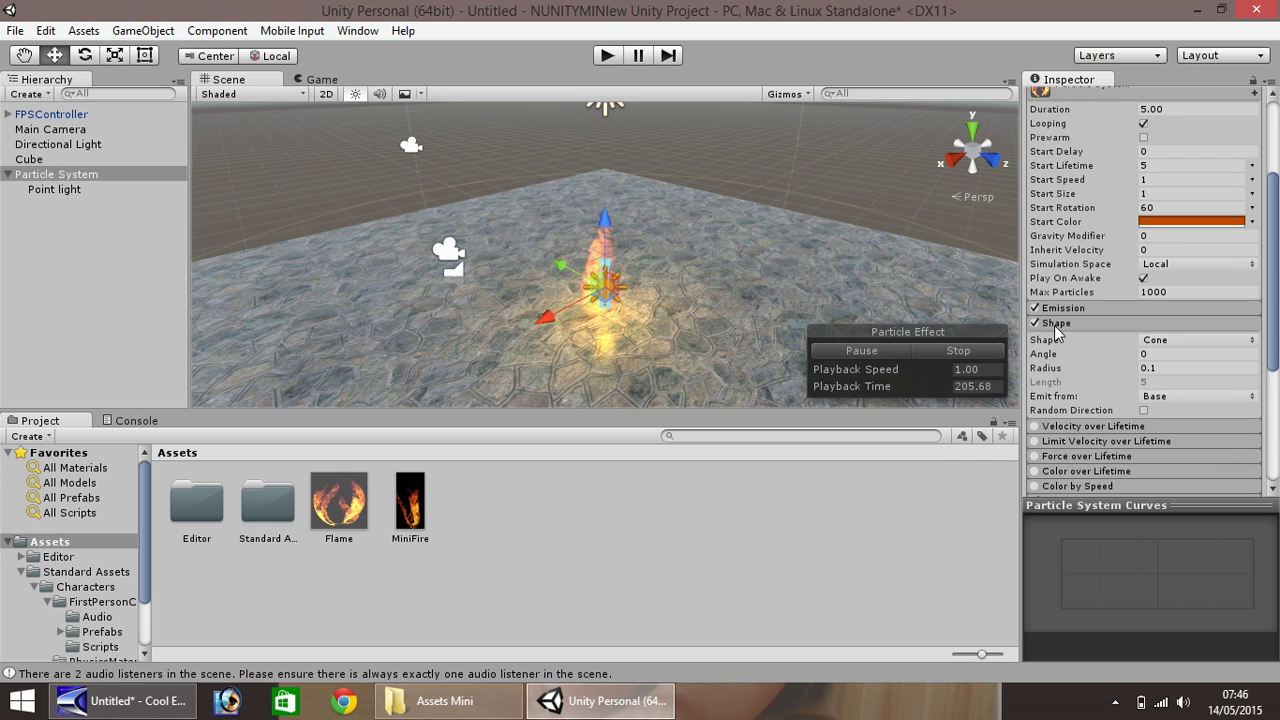
click(1174, 369)
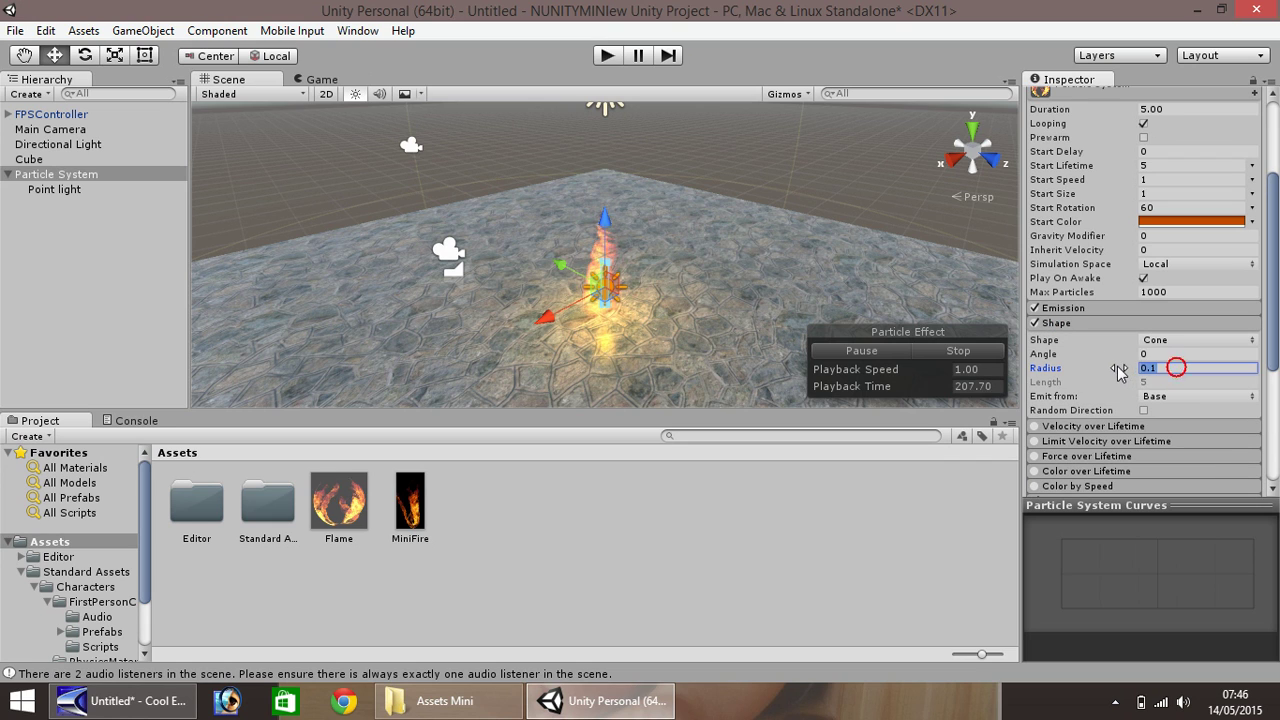
text(1)
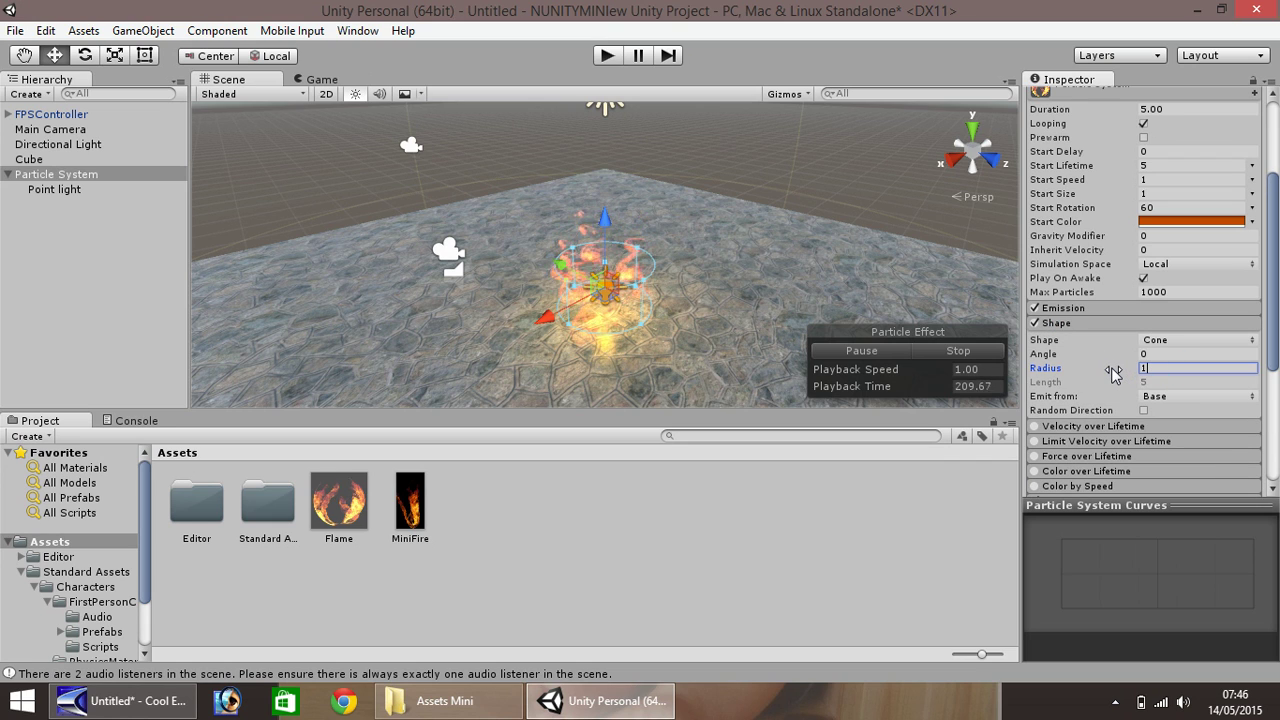